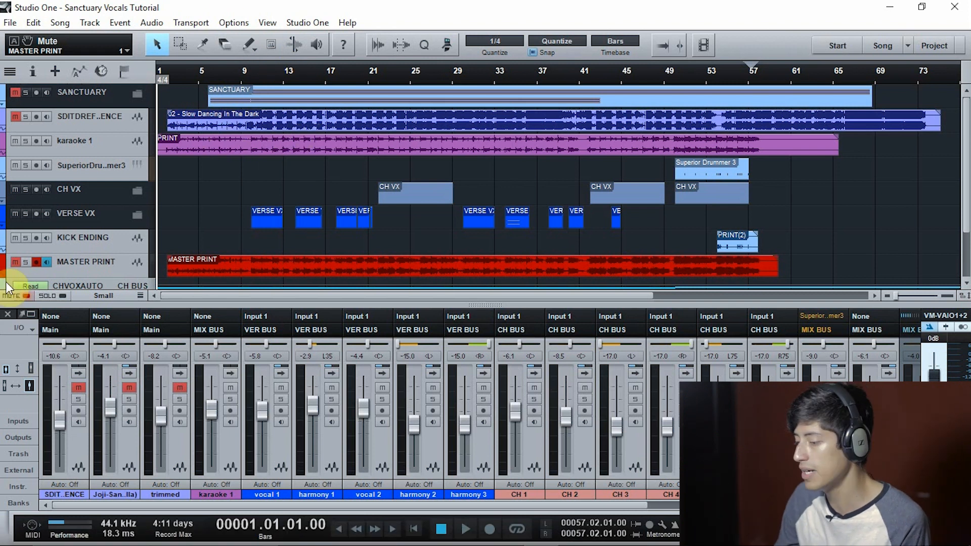
# Place the playback cursor at bar 9, beat 2, just before the first verse vocals, and hide the mixer console
pyautogui.click(9, 317)
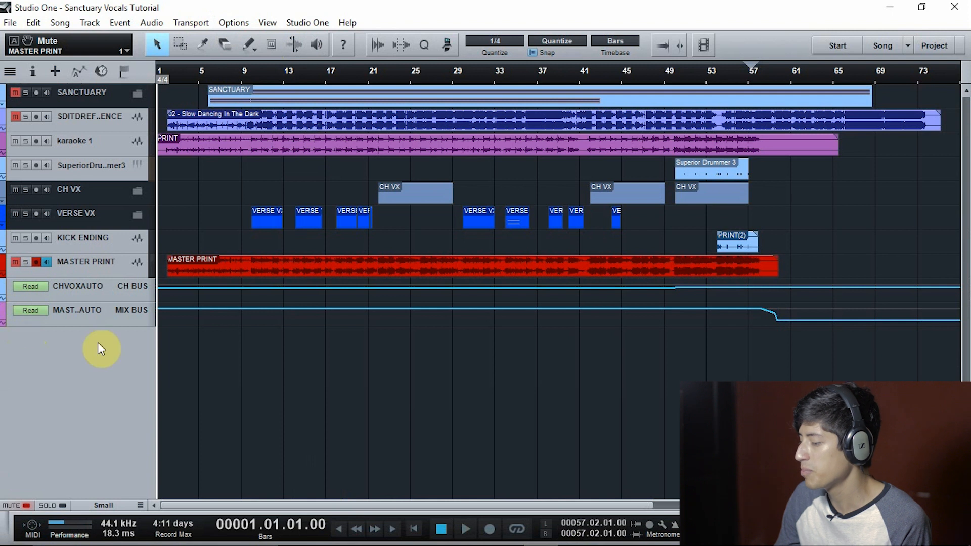
pyautogui.press('F3')
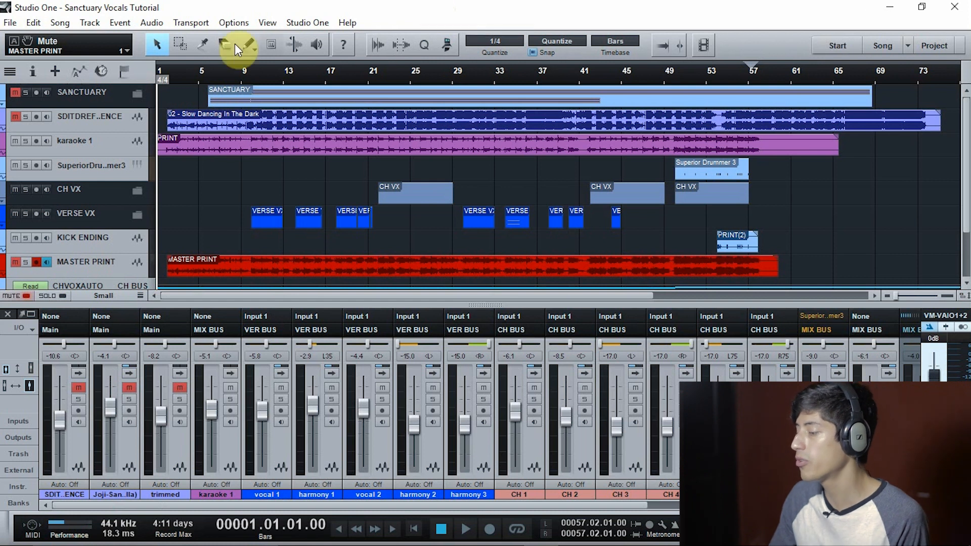
pyautogui.click(245, 74)
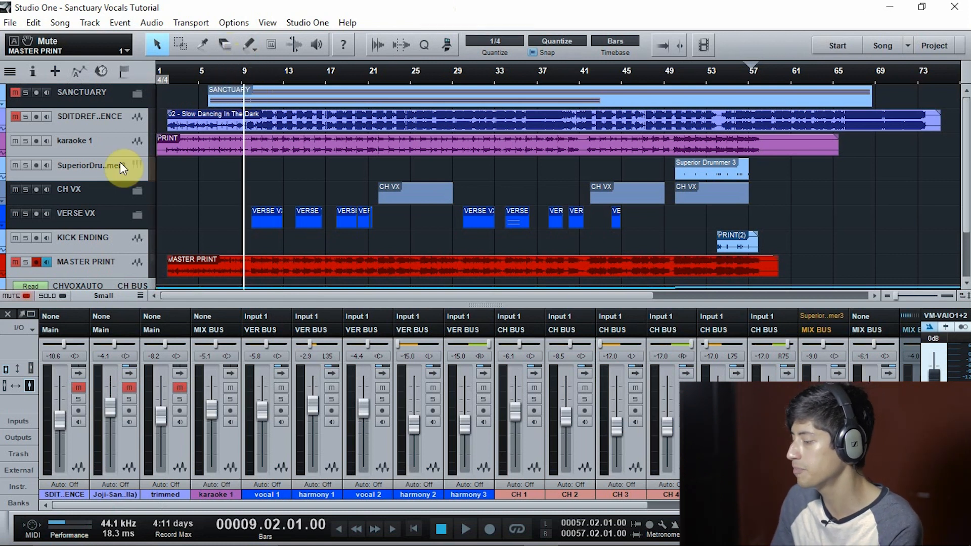
pyautogui.click(7, 315)
pyautogui.moveTo(266, 68); pyautogui.dragTo(323, 77)
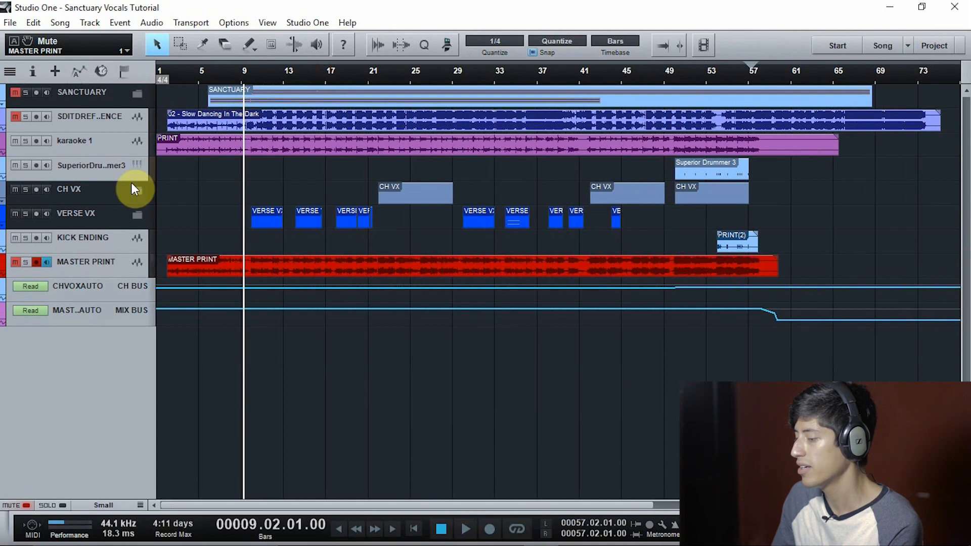
# Expand the VERSE VX and CH VX folder tracks, reduce the track height slightly, and collapse CH VX again
pyautogui.click(137, 214)
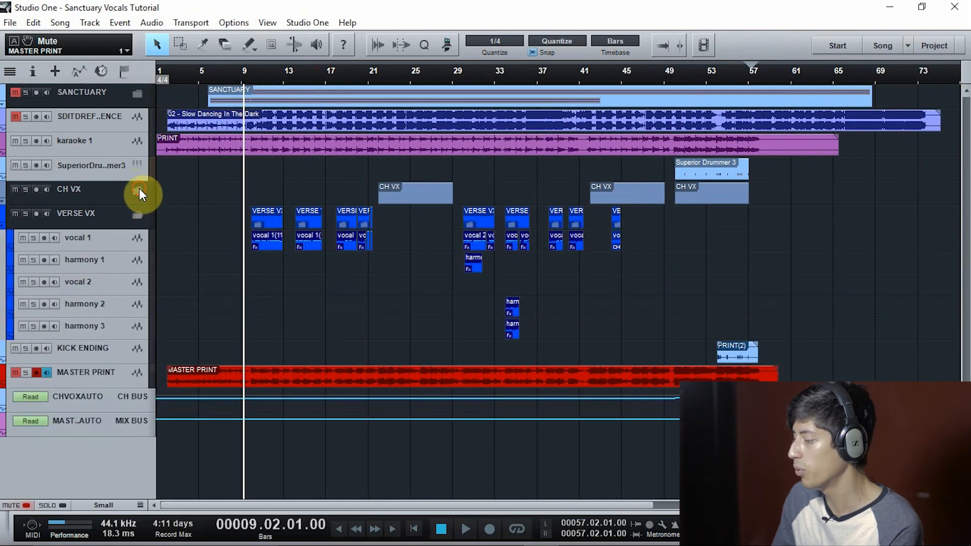
pyautogui.click(137, 190)
pyautogui.click(133, 472)
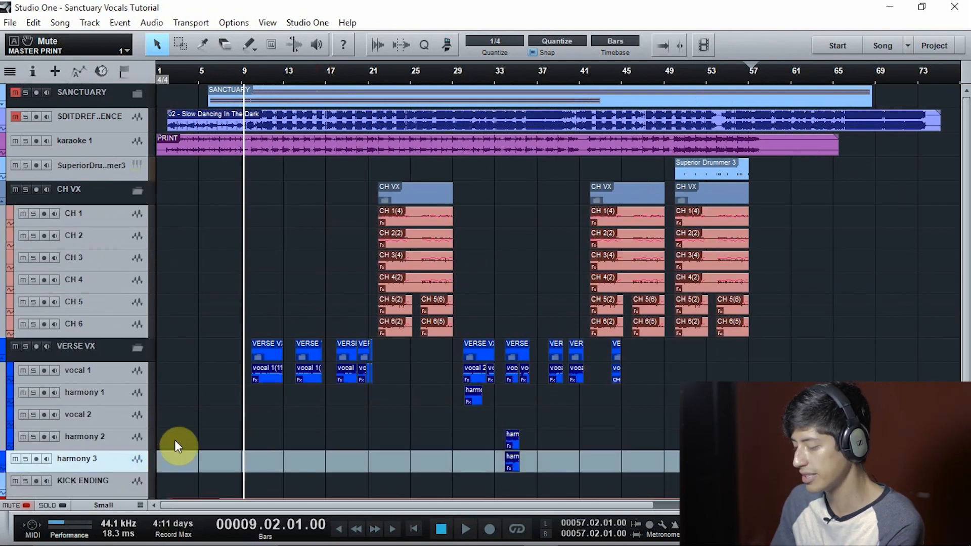
pyautogui.hotkey('ctrl', 'z')
pyautogui.moveTo(141, 505); pyautogui.dragTo(146, 476)
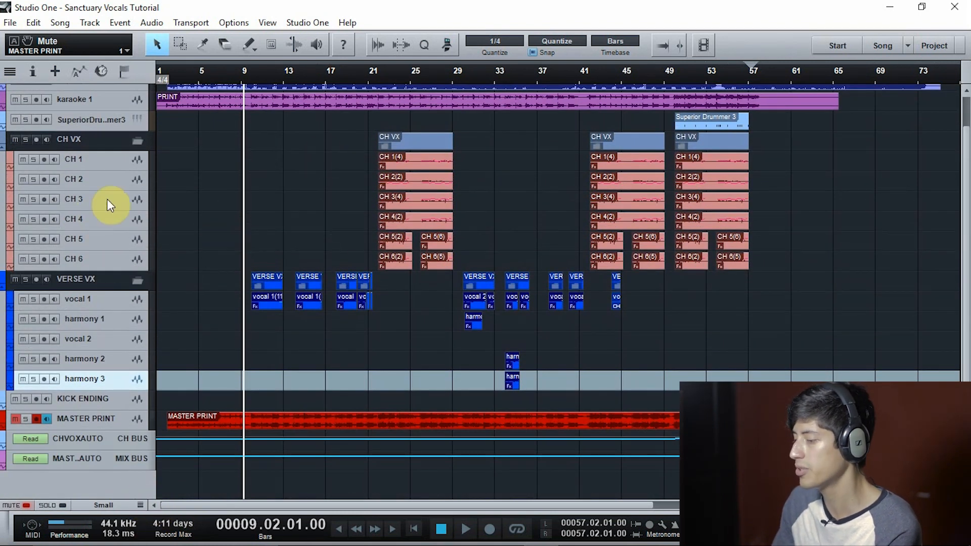
pyautogui.click(137, 141)
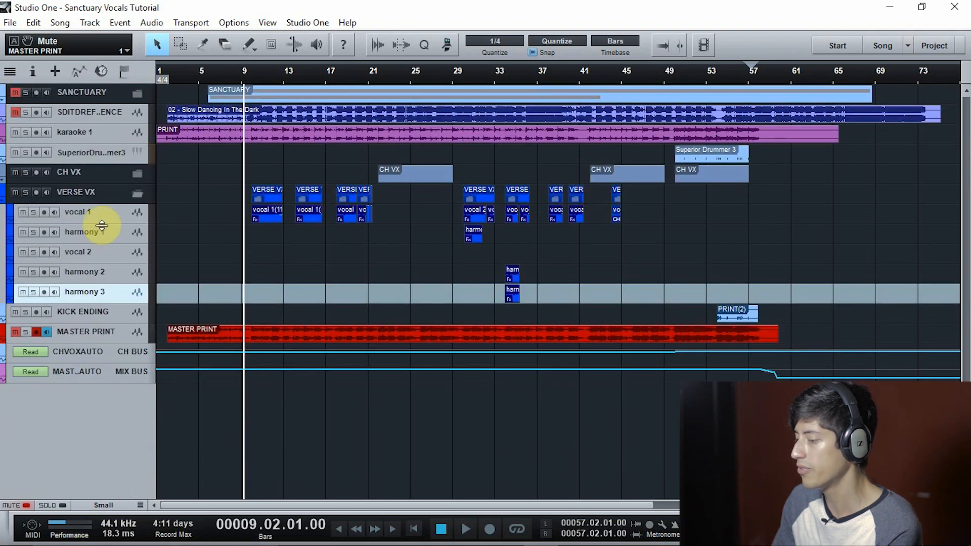
# Start playback just before the first verse and solo the vocal 1 track
pyautogui.press('space')
pyautogui.moveTo(257, 76); pyautogui.dragTo(257, 97)
pyautogui.click(33, 212)
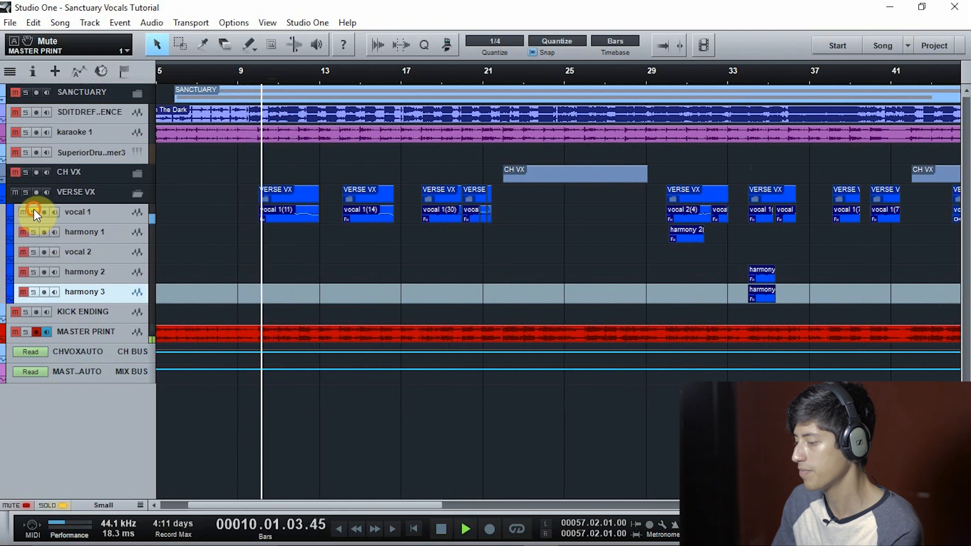
# Enlarge the track height to Large and zoom in on the vocal 1 verse clips between bars 10 and 22 during playback
pyautogui.moveTo(142, 505); pyautogui.dragTo(139, 469)
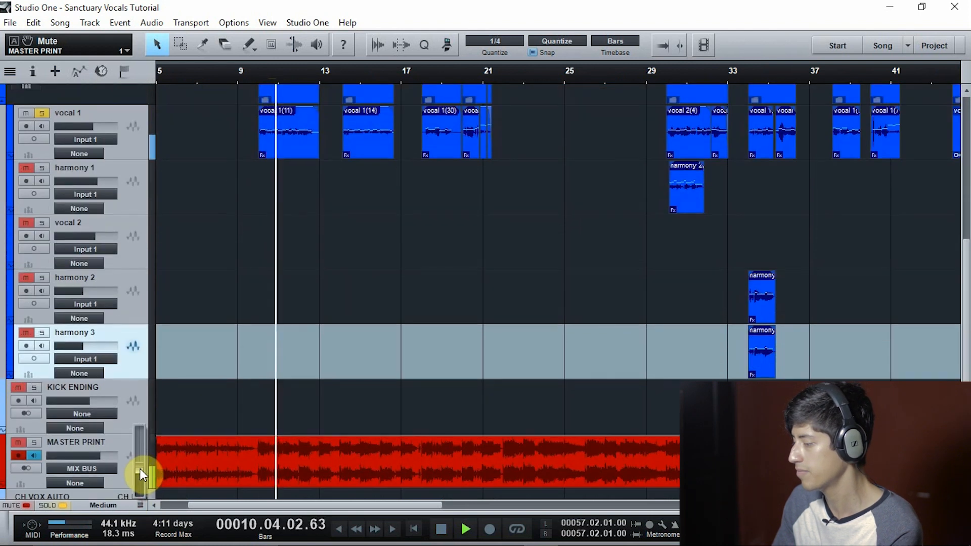
pyautogui.scroll(1, 343, 292)
pyautogui.scroll(2, 343, 296)
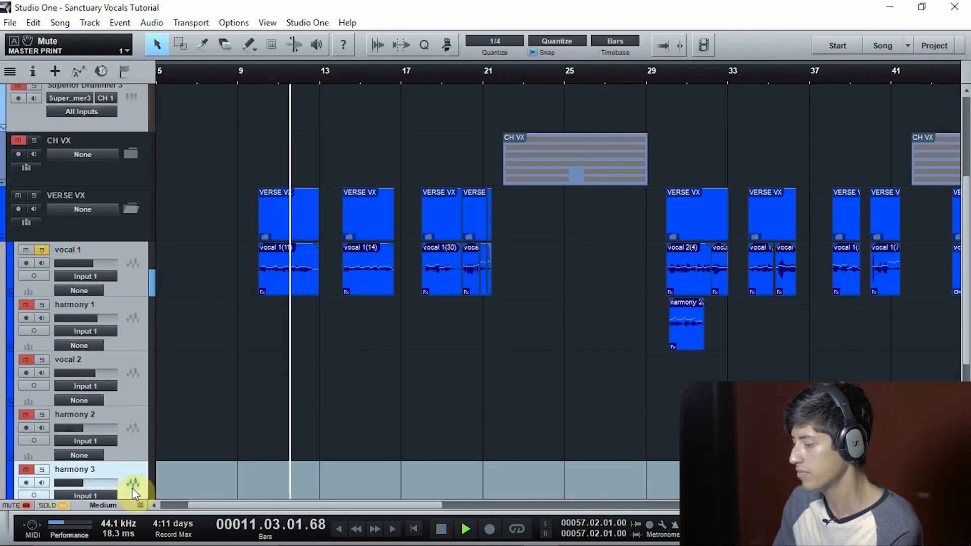
pyautogui.moveTo(140, 506); pyautogui.dragTo(139, 460)
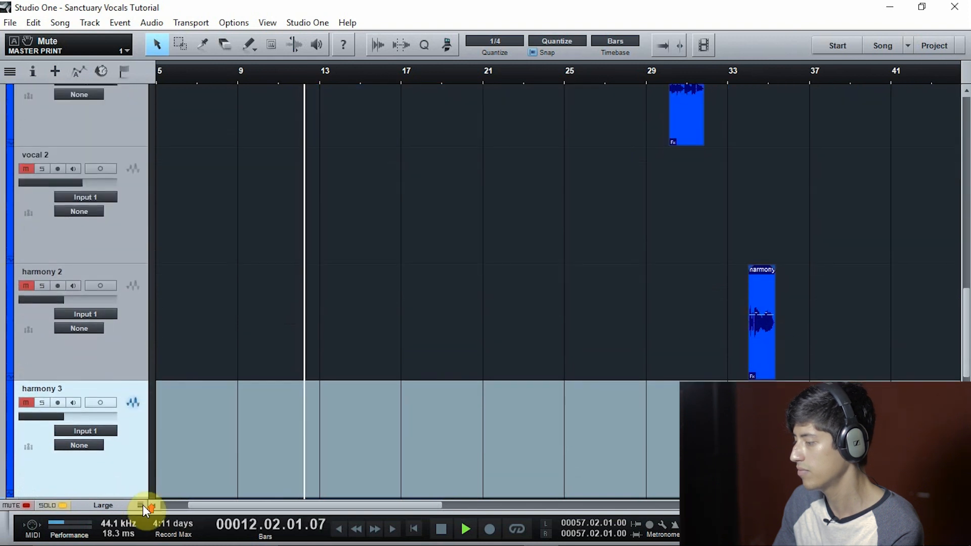
pyautogui.scroll(3, 345, 291)
pyautogui.scroll(2, 345, 290)
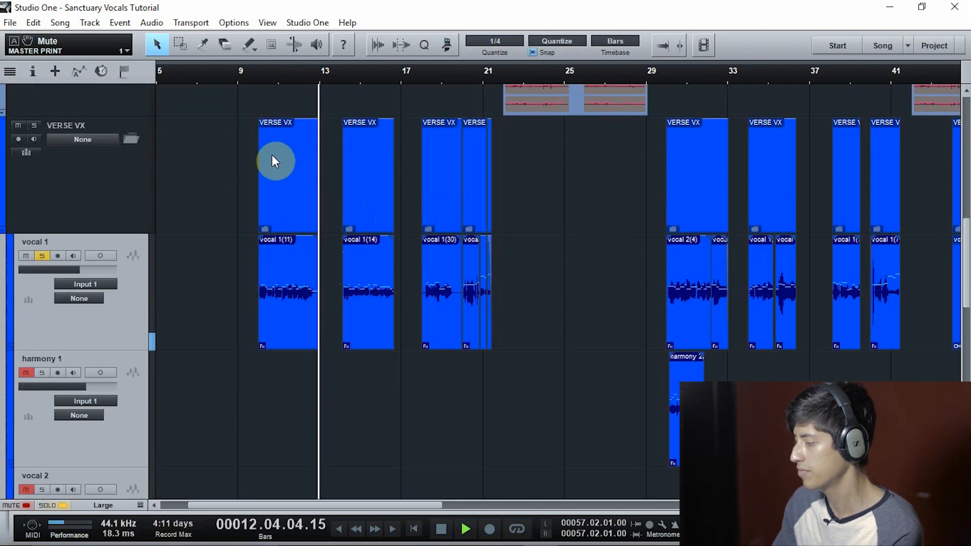
pyautogui.scroll(5, 329, 82)
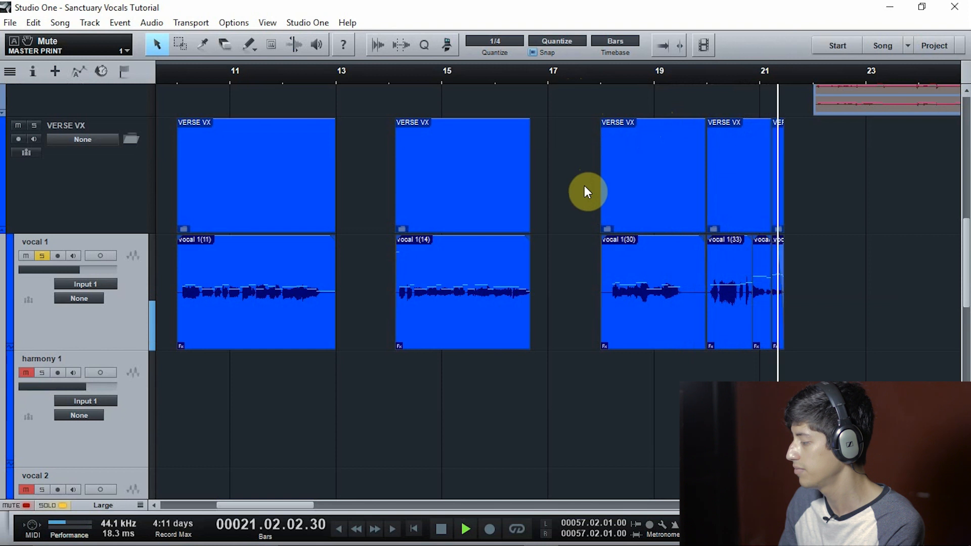
# Stop playback and examine the splits and fade-out in the vocal 1 clips around bars 20 to 21
pyautogui.press('space')
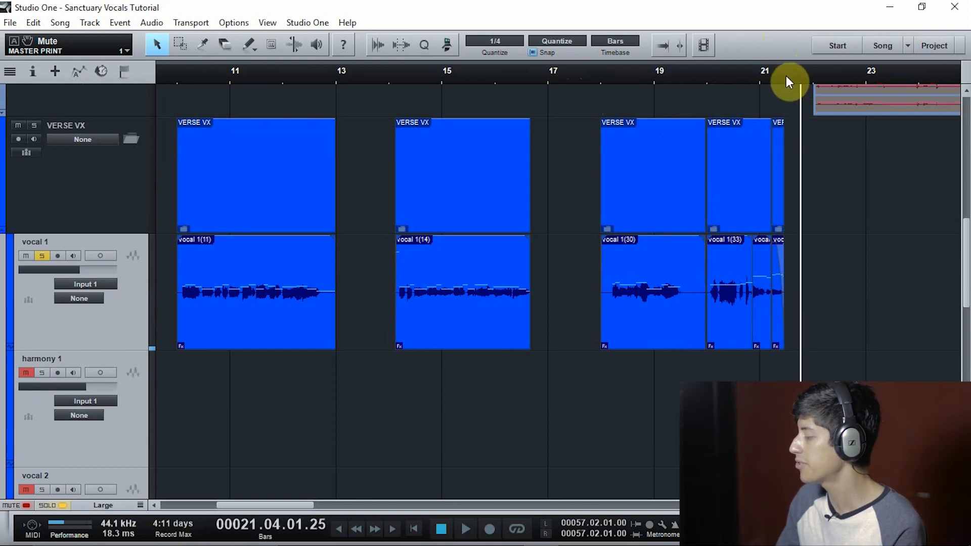
pyautogui.scroll(5, 781, 90)
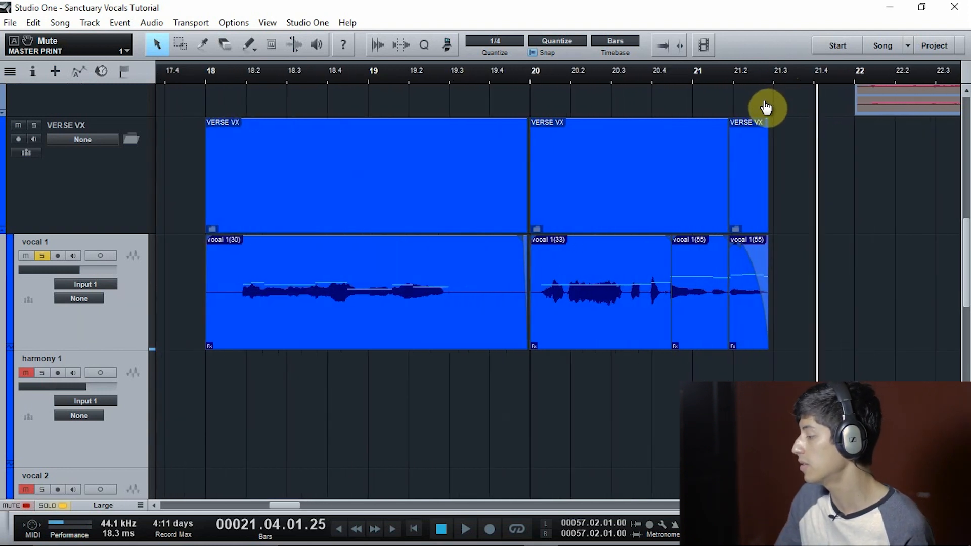
pyautogui.moveTo(767, 108); pyautogui.dragTo(709, 130)
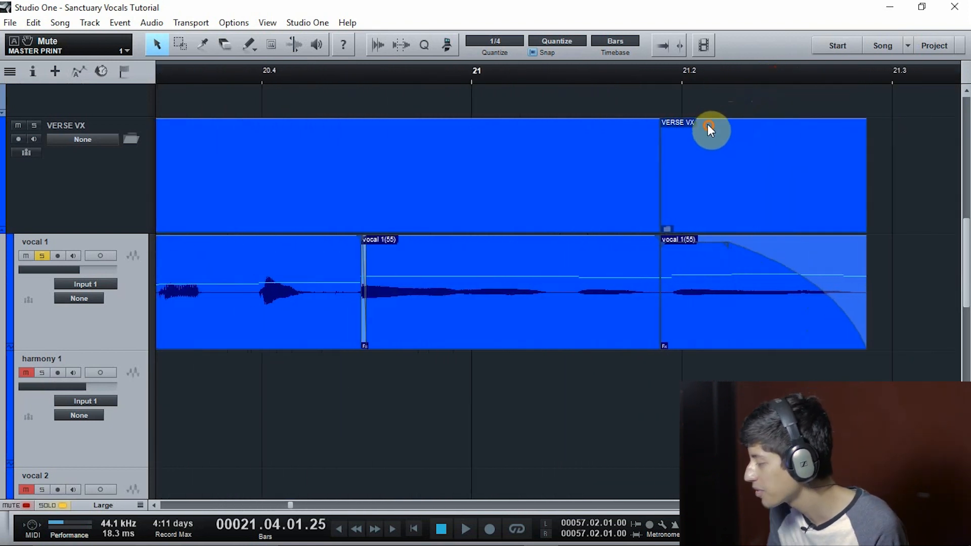
pyautogui.moveTo(374, 72); pyautogui.dragTo(624, 26)
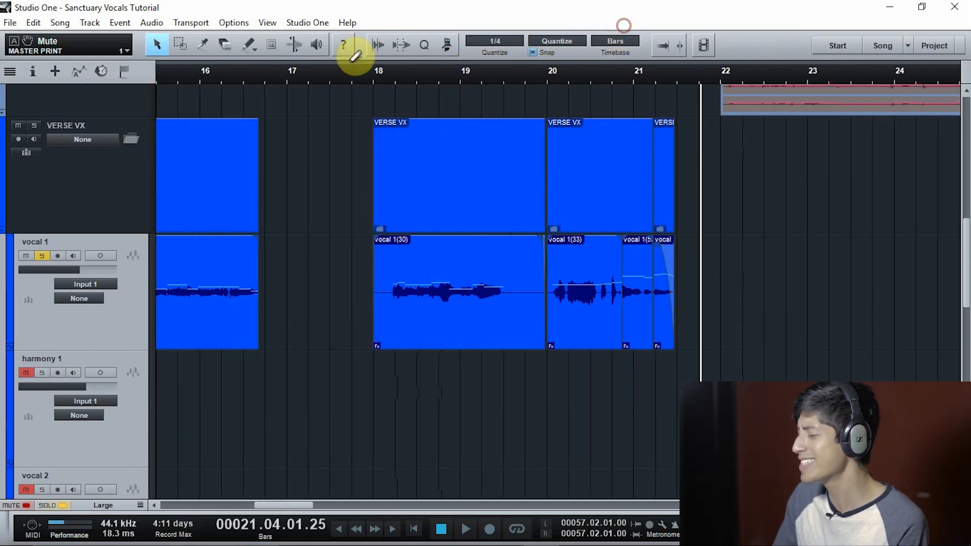
pyautogui.moveTo(271, 77); pyautogui.dragTo(361, 74)
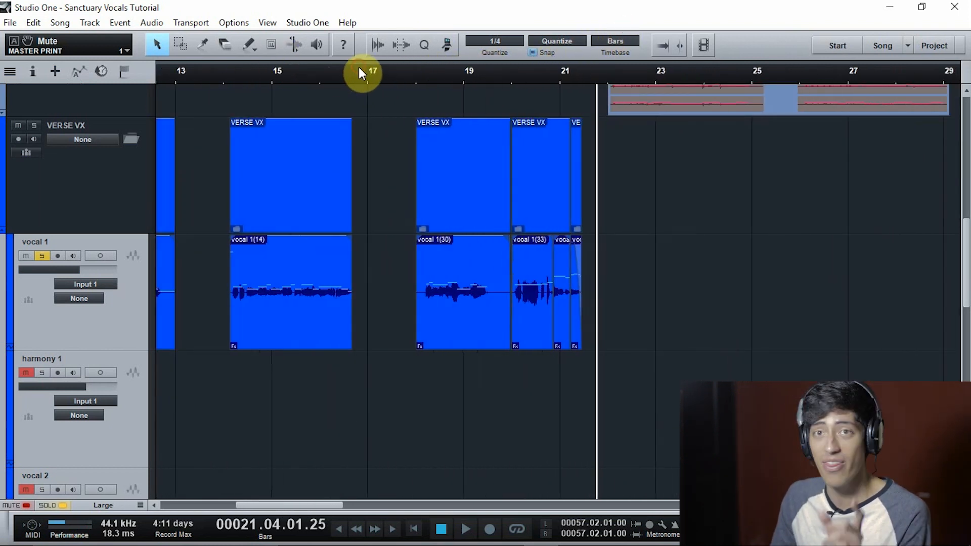
pyautogui.moveTo(228, 73); pyautogui.dragTo(438, 82)
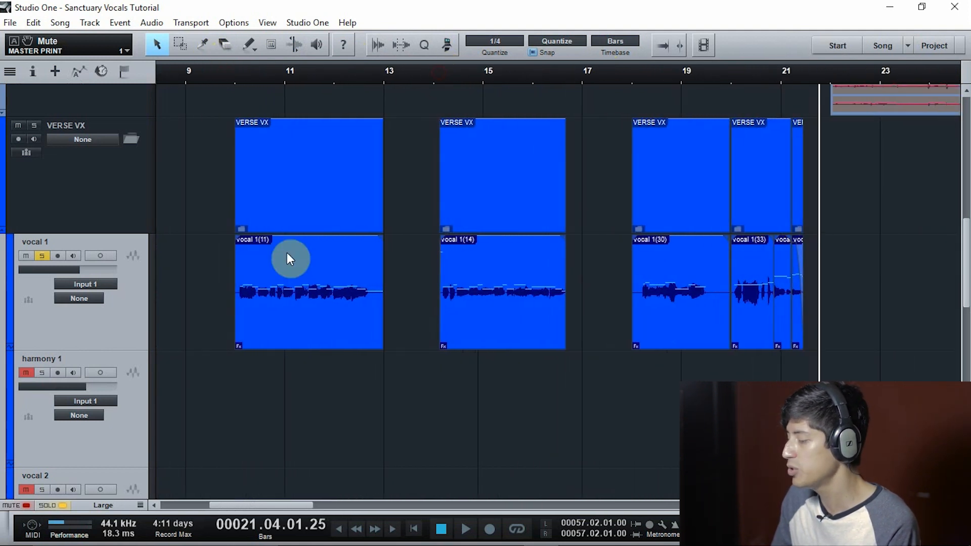
# Open the first vocal 1 clip, vocal 1(11), in a maximized Melodyne editor and dismiss the welcome window
pyautogui.click(281, 287)
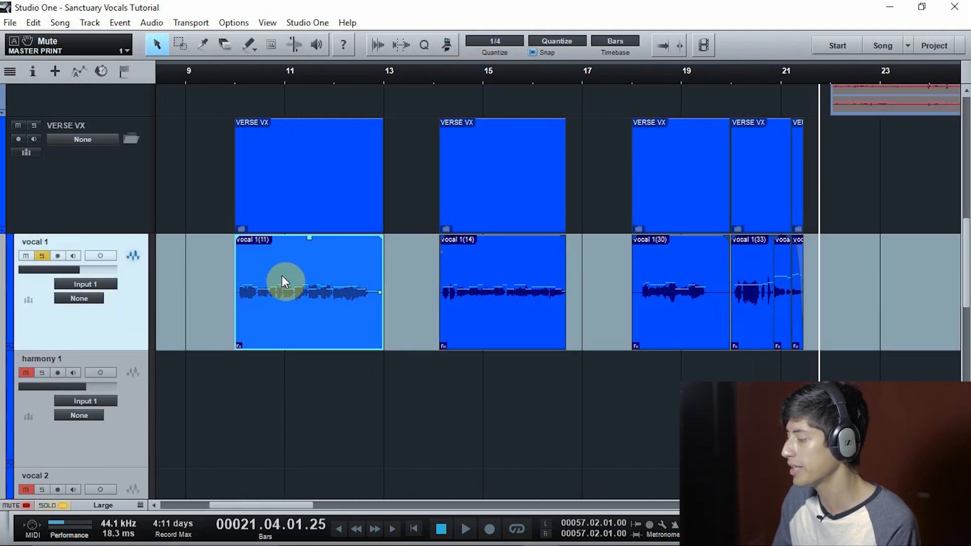
pyautogui.doubleClick(256, 286)
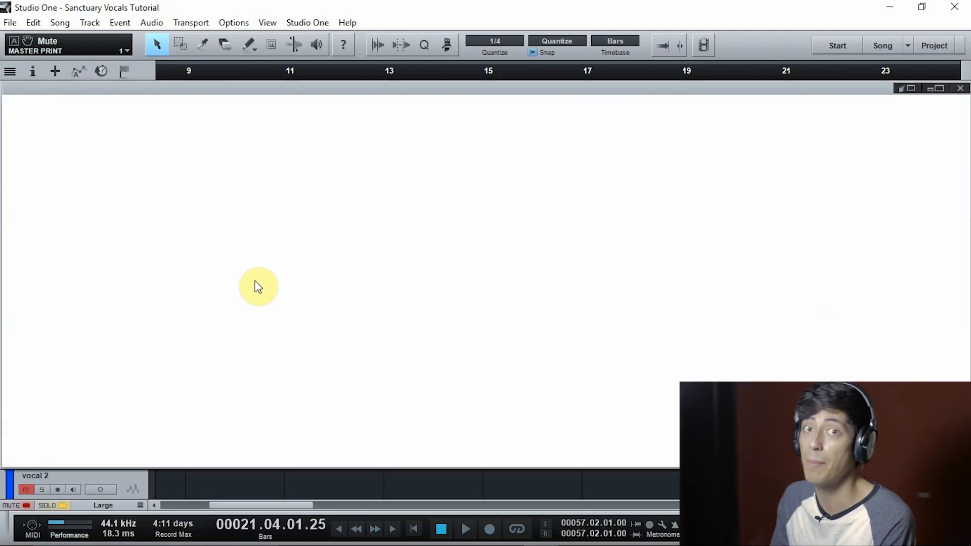
pyautogui.doubleClick(814, 90)
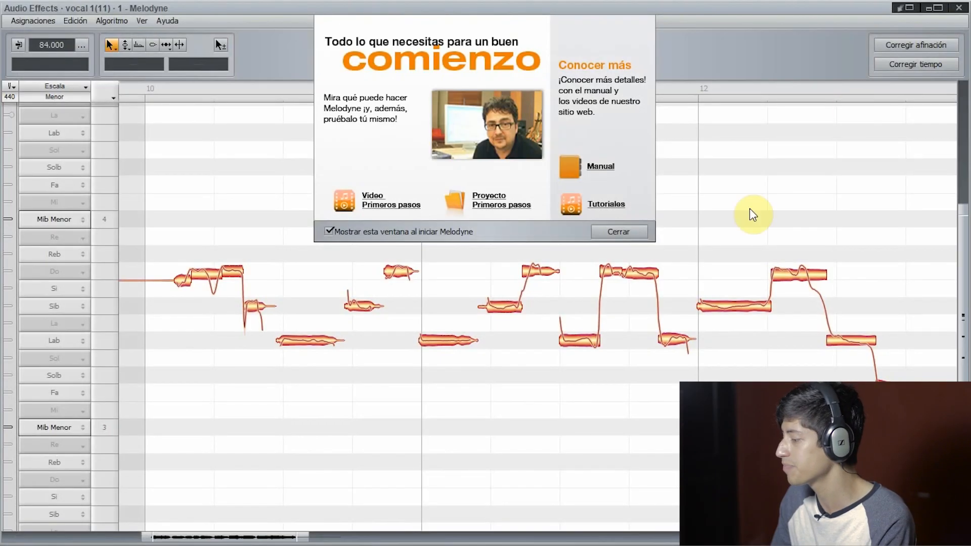
pyautogui.click(610, 232)
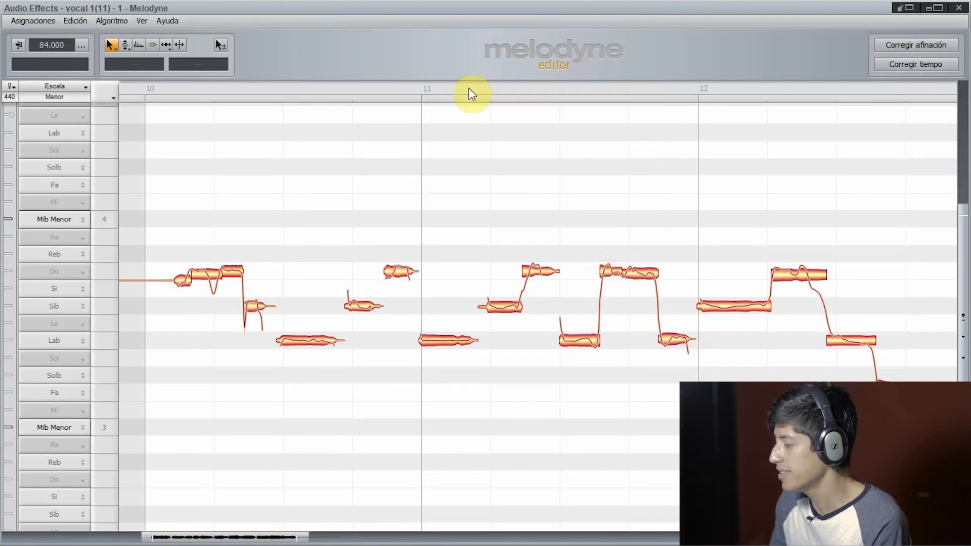
# Play the clip from bar 10 in Melodyne, comparing the original with the pitch-corrected version, and close the editor
pyautogui.click(156, 91)
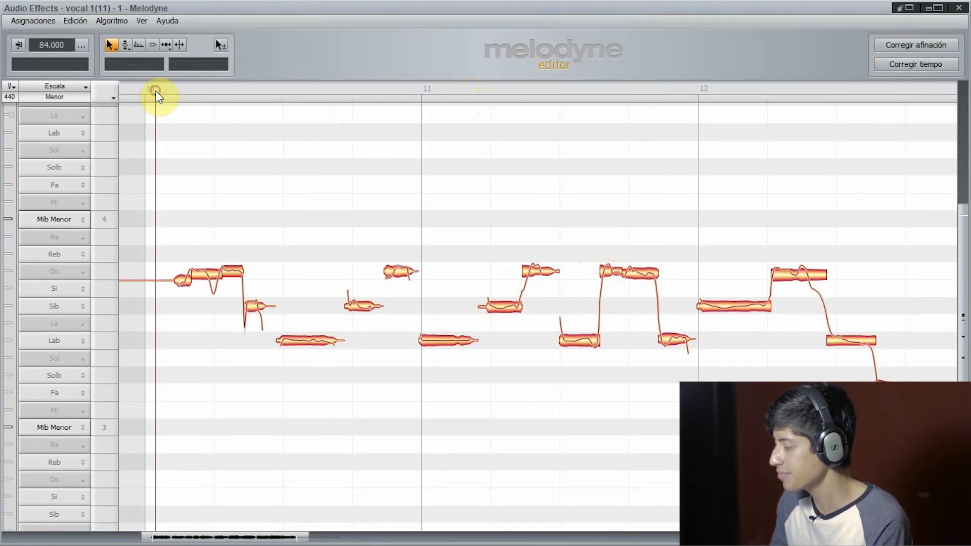
pyautogui.press('space')
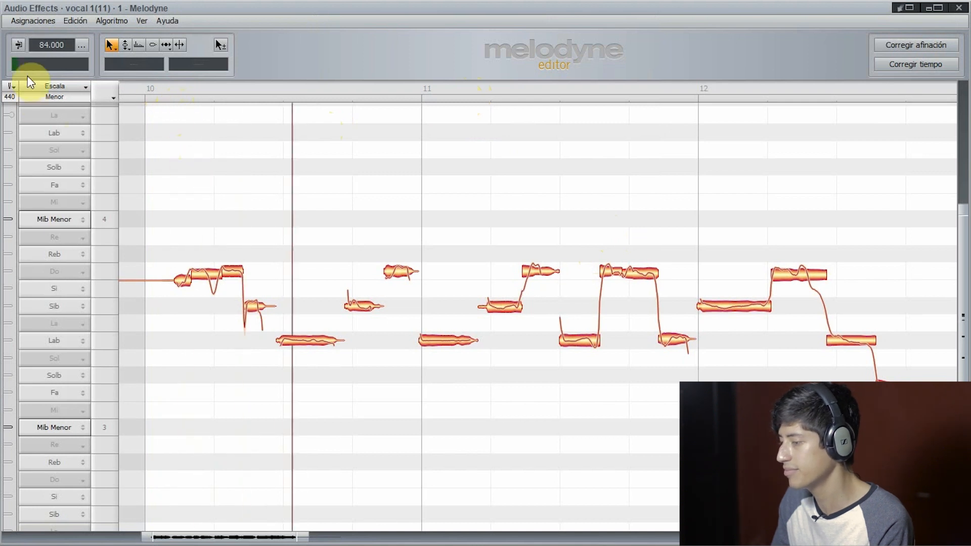
pyautogui.click(18, 46)
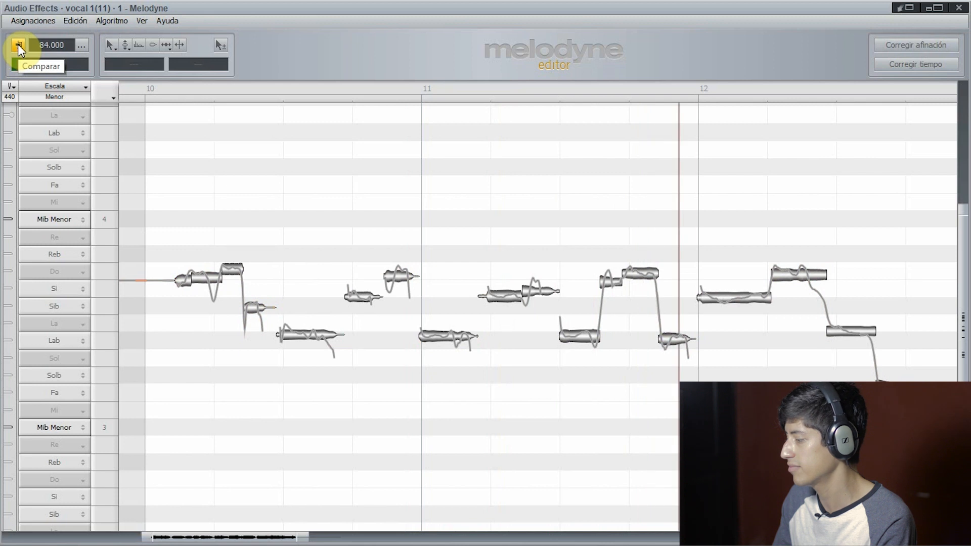
pyautogui.click(19, 45)
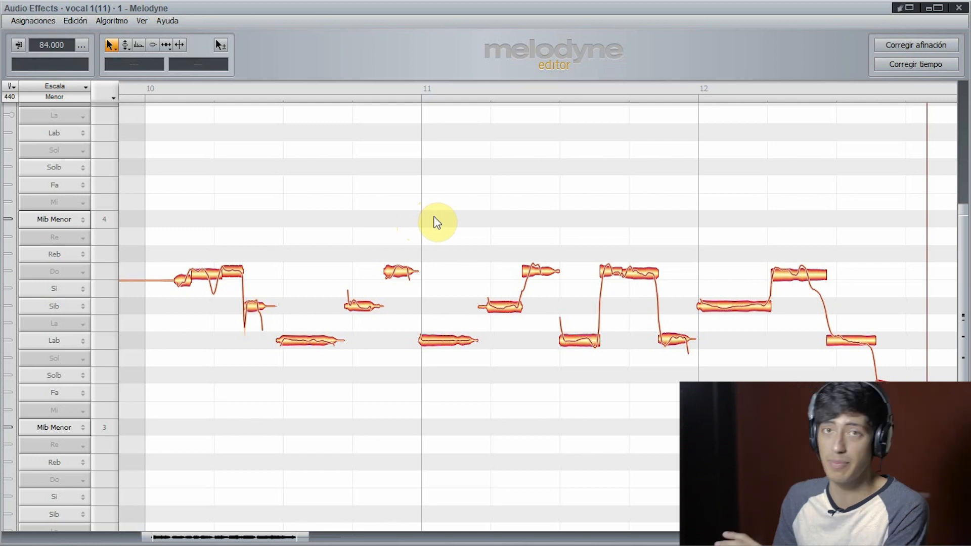
pyautogui.click(961, 9)
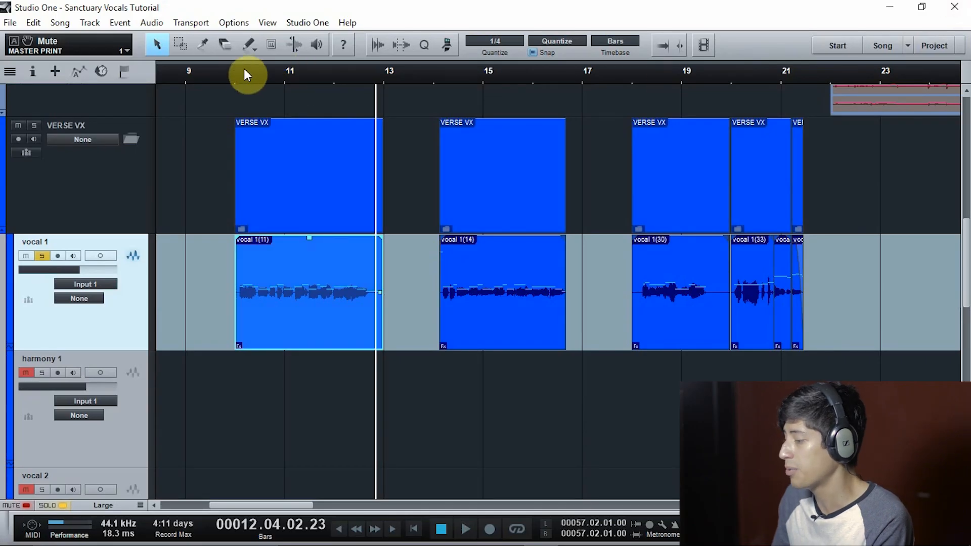
# Move the playback cursor to bar 9, beat 4, and set the track height to Medium
pyautogui.click(227, 74)
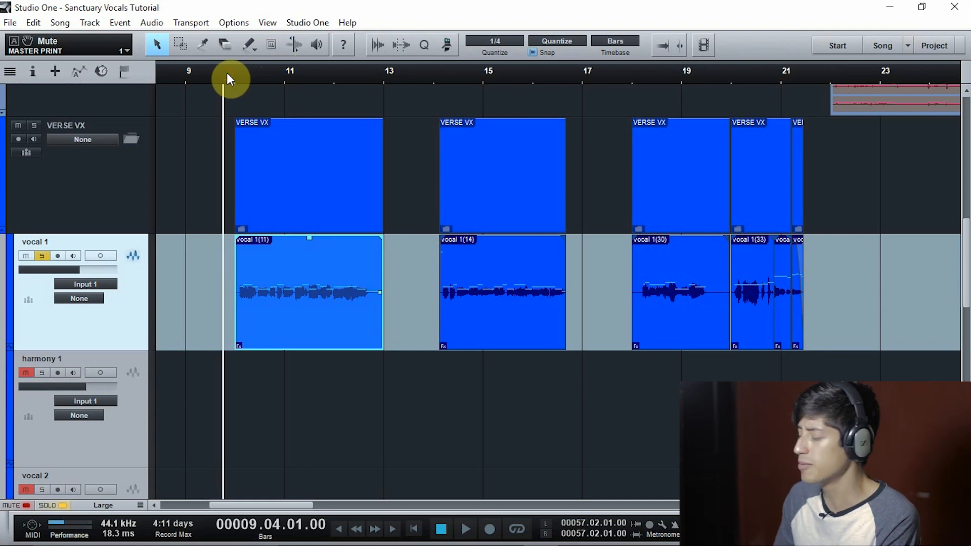
pyautogui.press('F3')
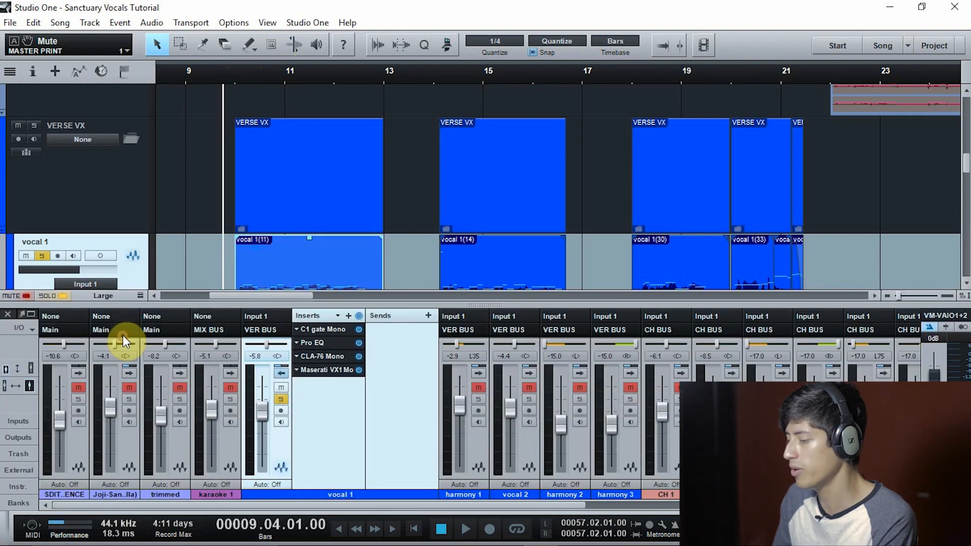
pyautogui.click(141, 296)
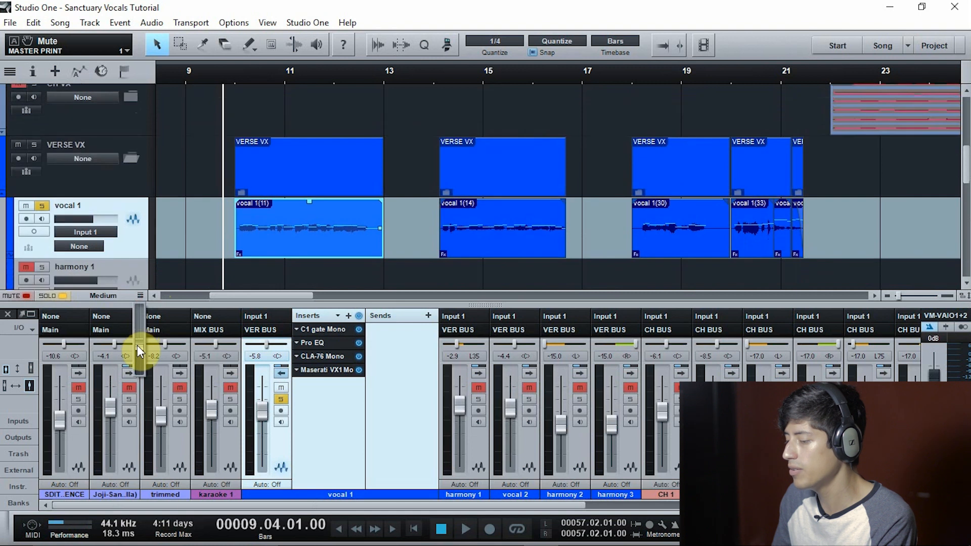
pyautogui.click(7, 314)
# Show the mixer console, collapse the vocal 1 channel's inserts and sends, and unsolo vocal 1
pyautogui.scroll(-5, 223, 306)
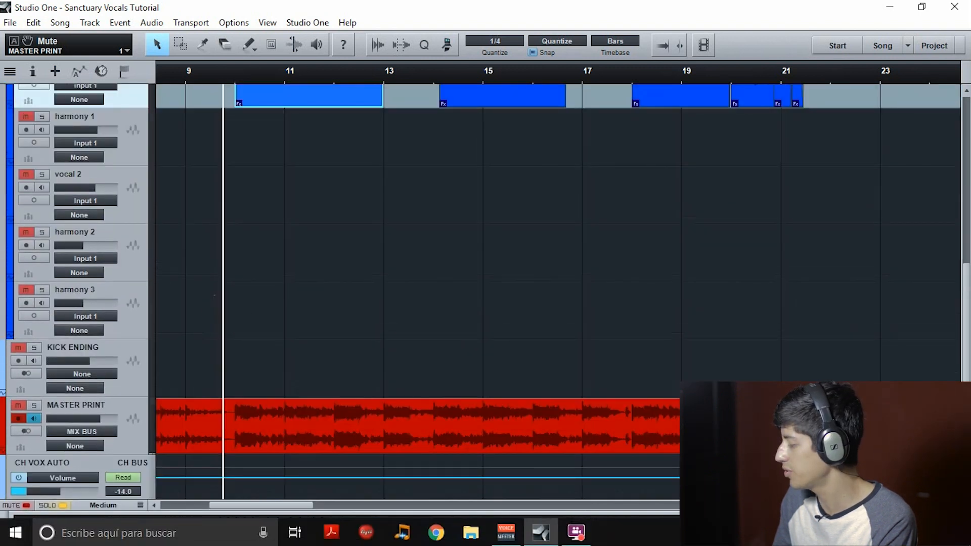
pyautogui.press('F3')
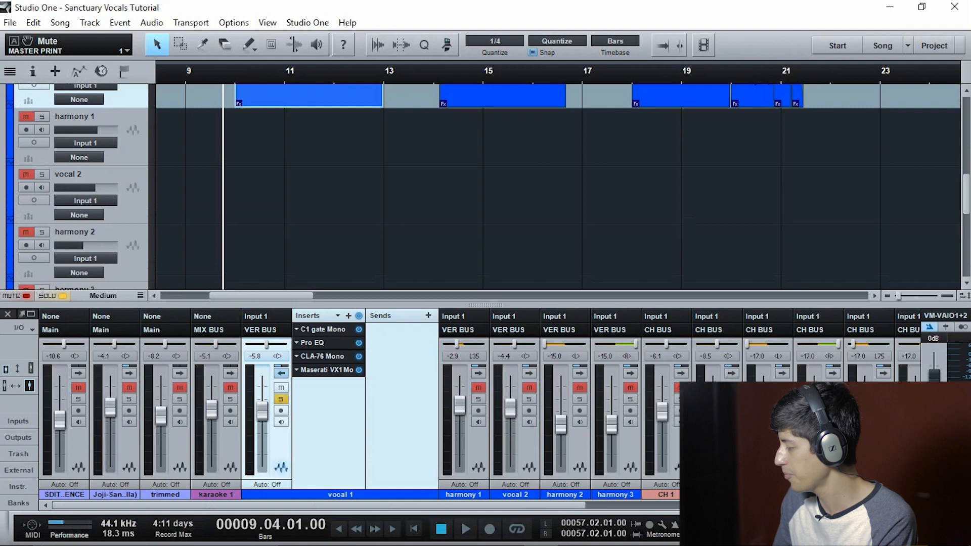
pyautogui.click(280, 373)
pyautogui.scroll(2, 117, 177)
pyautogui.click(42, 140)
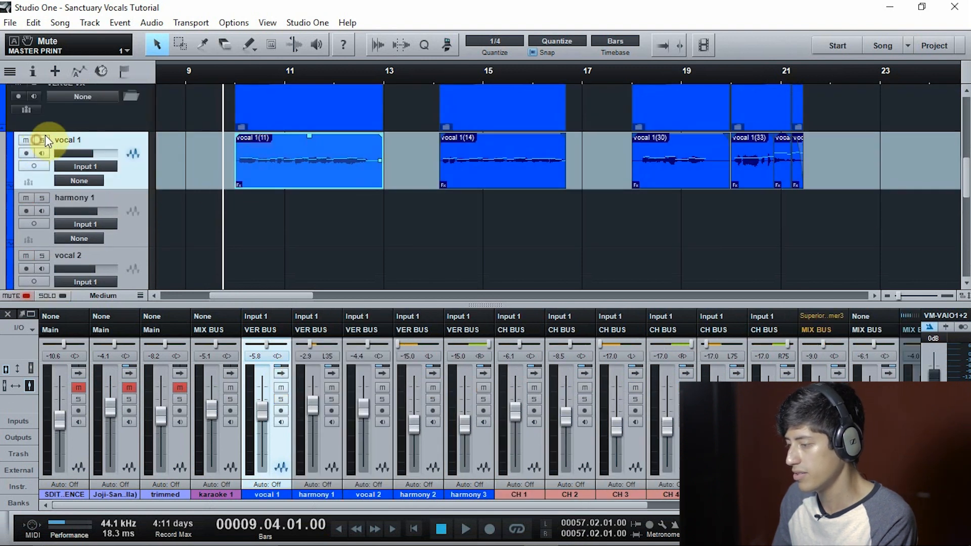
# Solo the VERSE VX folder track and expand and collapse the vocal 1, harmony 1 and vocal 2 mixer channels in turn
pyautogui.scroll(2, 122, 134)
pyautogui.click(33, 134)
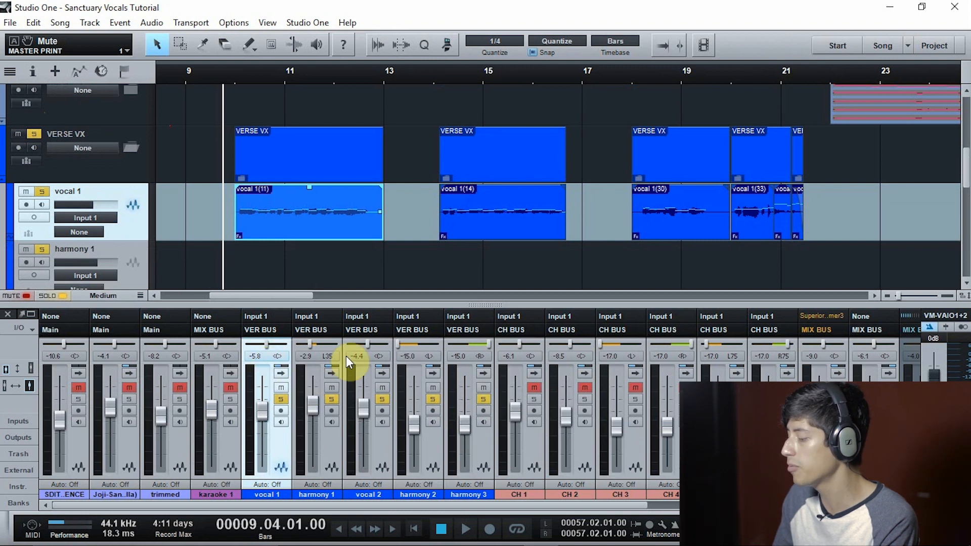
pyautogui.click(277, 374)
pyautogui.click(280, 374)
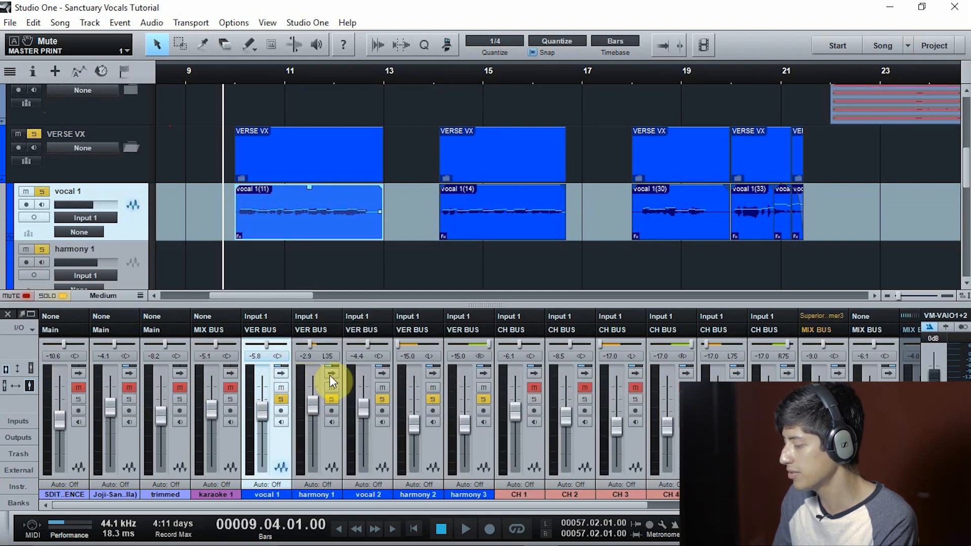
pyautogui.click(330, 373)
pyautogui.click(329, 373)
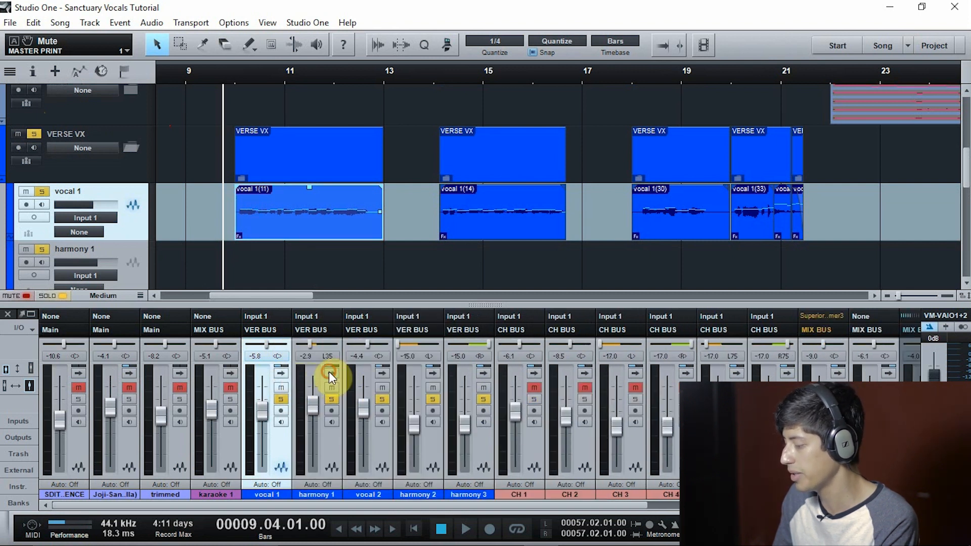
pyautogui.click(382, 376)
pyautogui.click(382, 375)
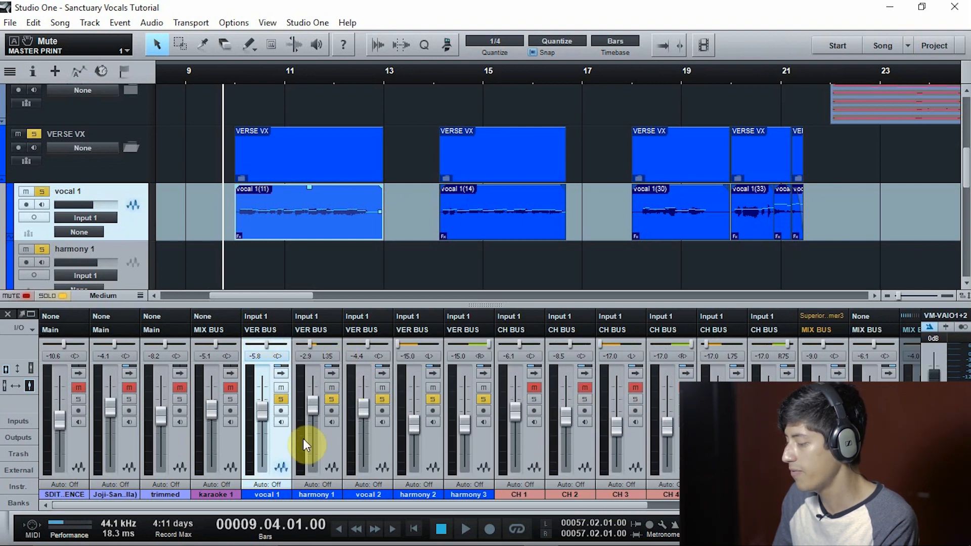
# Expand the VER BUS channel in the mixer to show its inserts and sends
pyautogui.moveTo(295, 503); pyautogui.dragTo(556, 519)
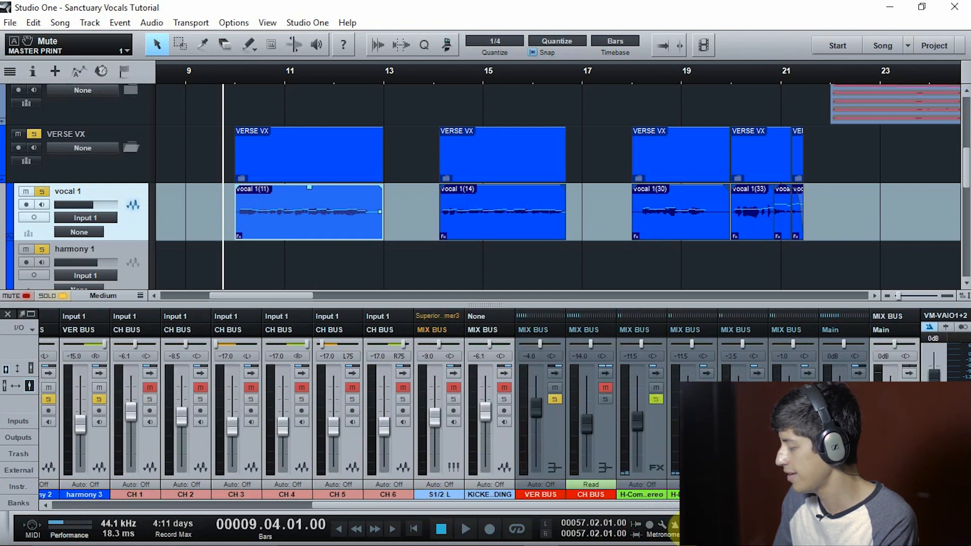
pyautogui.click(555, 372)
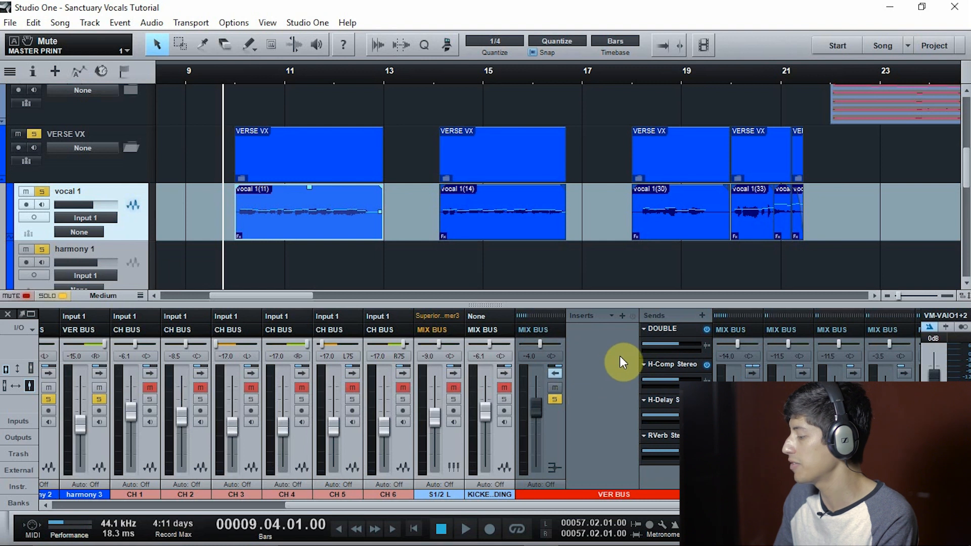
pyautogui.moveTo(476, 511); pyautogui.dragTo(301, 486)
# Expand vocal 1's inserts and play from bar 10 with all inserts bypassed, re-enabling C1 gate and Pro EQ one after the other
pyautogui.click(236, 78)
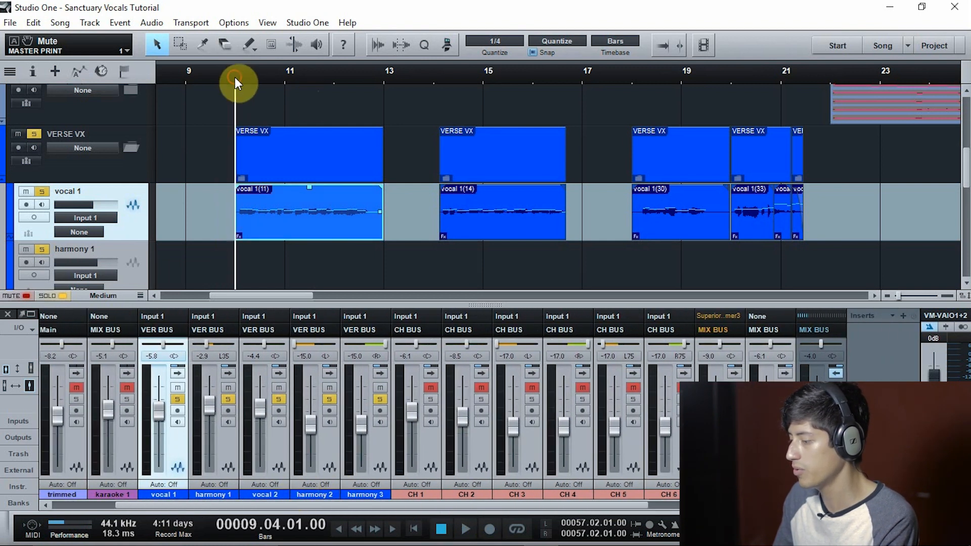
pyautogui.click(178, 374)
pyautogui.click(255, 316)
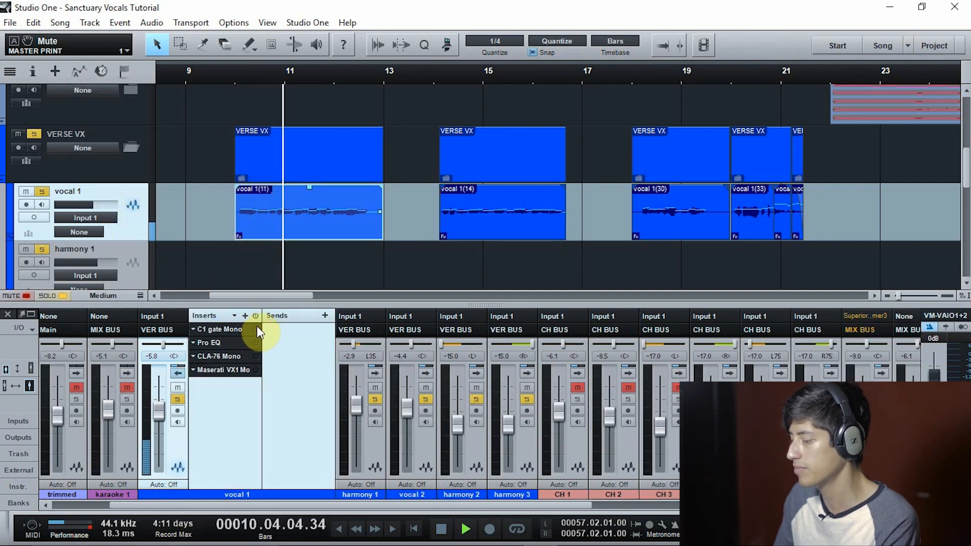
pyautogui.click(256, 329)
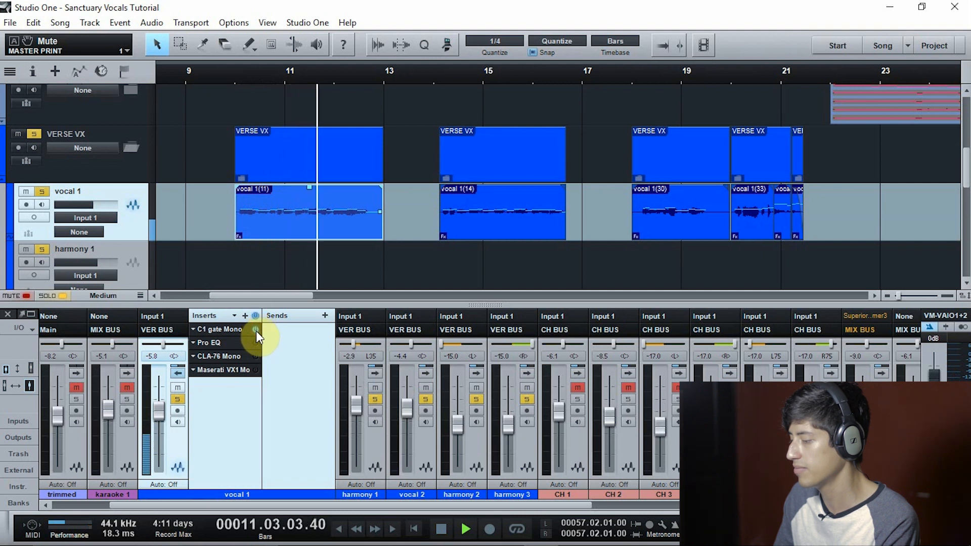
pyautogui.click(256, 343)
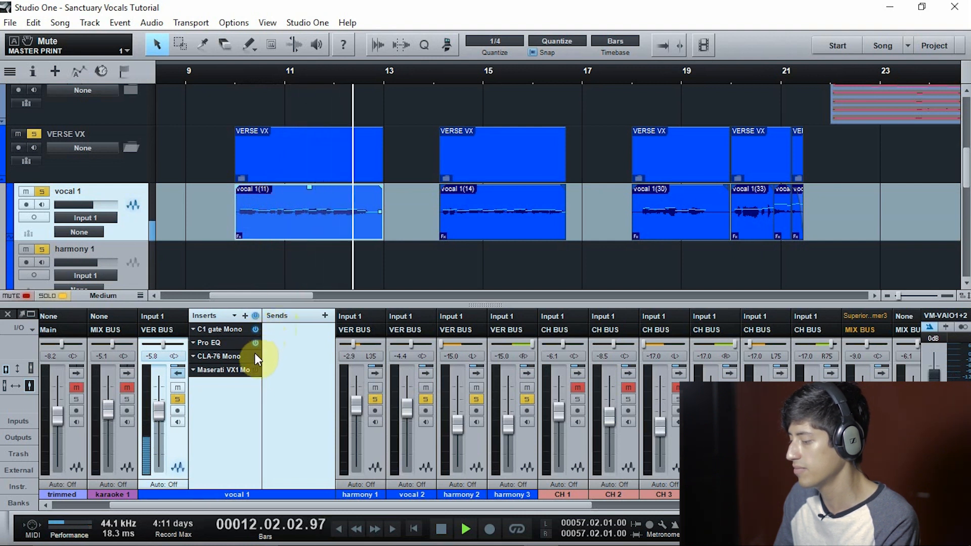
# Set the loop range from bar 10 to bar 13, stop playback and turn looping on
pyautogui.moveTo(249, 66); pyautogui.dragTo(369, 96)
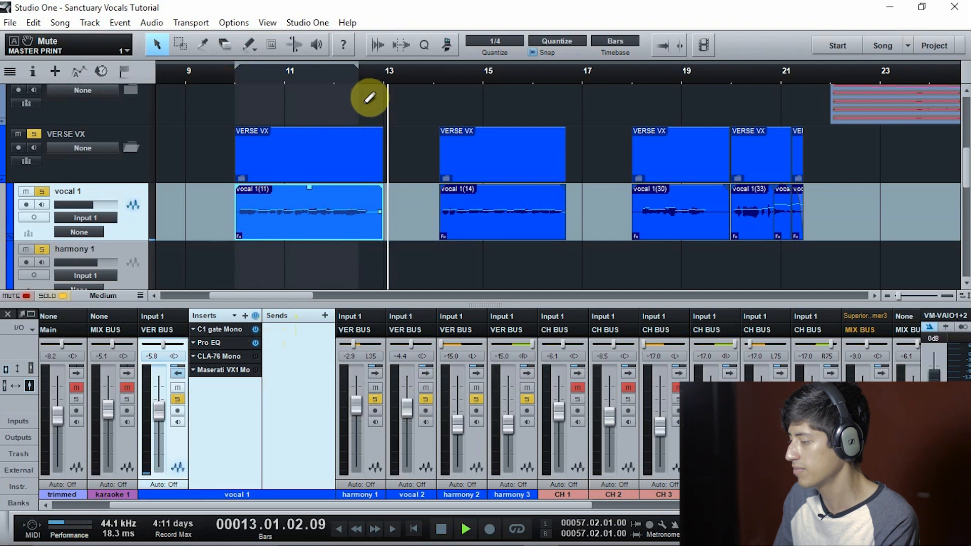
pyautogui.press('space')
pyautogui.click(517, 530)
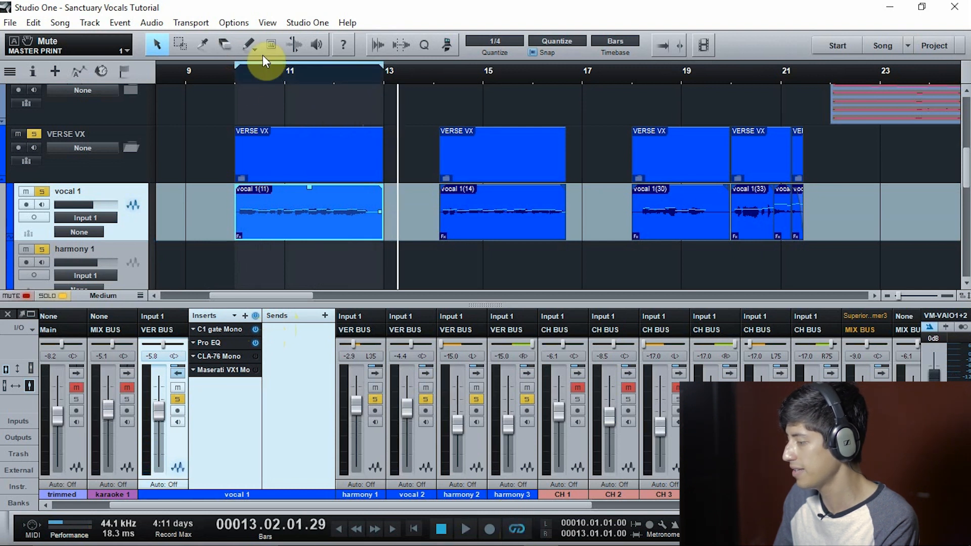
# Play the loop from bar 10, bypassing all of vocal 1's inserts and switching all four back on to compare
pyautogui.click(236, 80)
pyautogui.press('space')
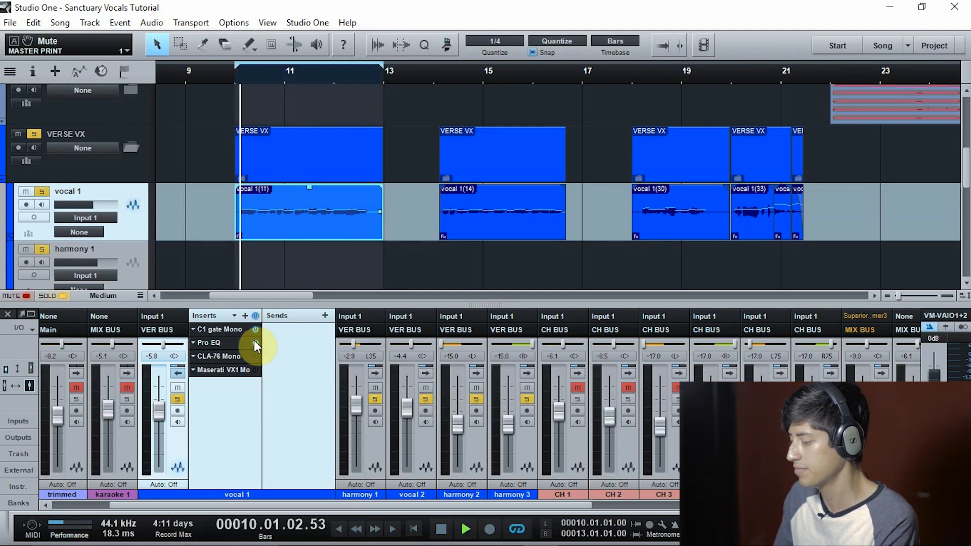
pyautogui.click(256, 329)
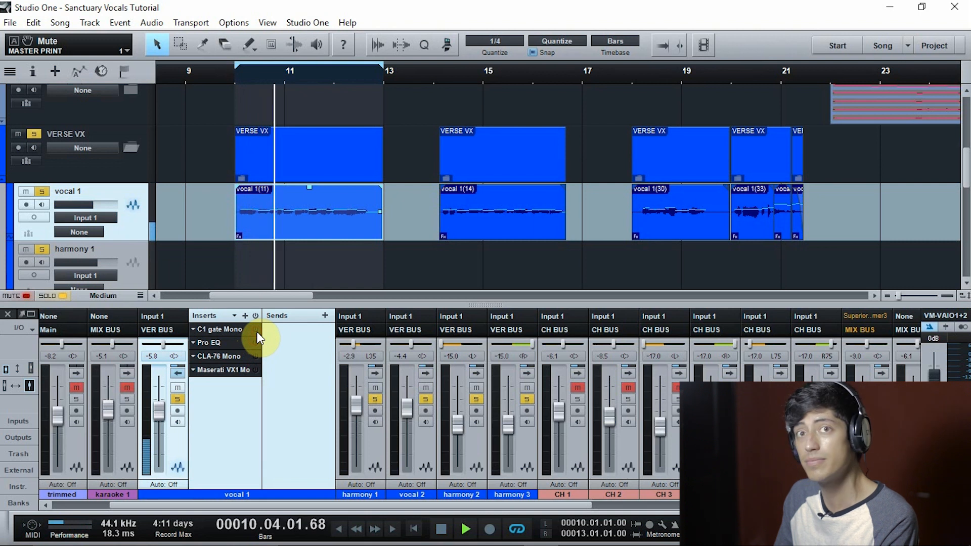
pyautogui.click(257, 330)
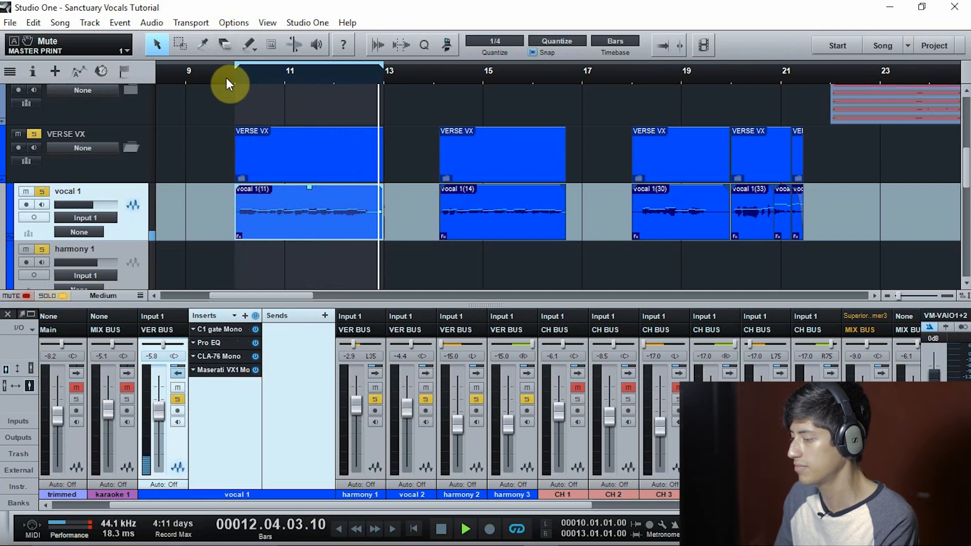
# Open vocal 1's C1 gate and view the Pro EQ, CLA-76 and Maserati VX1 settings in turn during playback
pyautogui.doubleClick(233, 332)
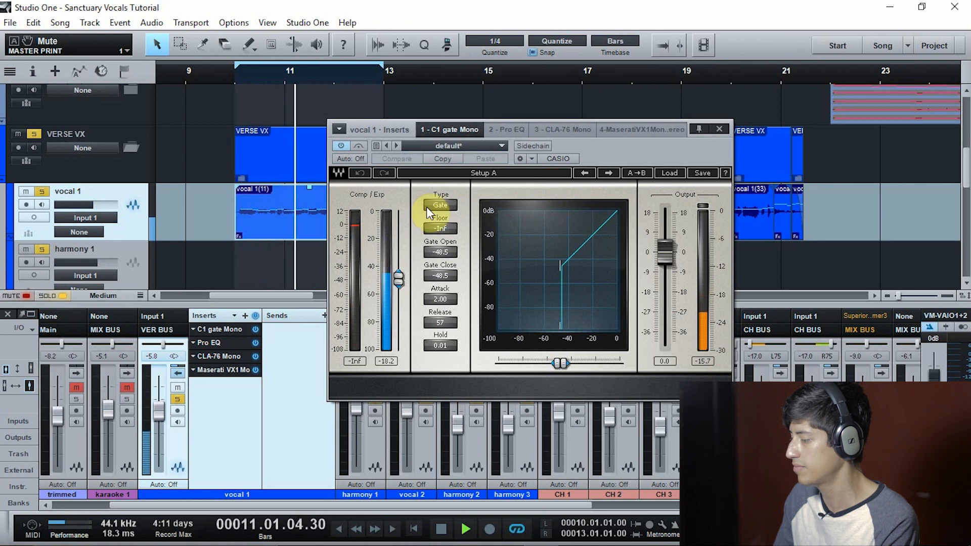
pyautogui.click(499, 130)
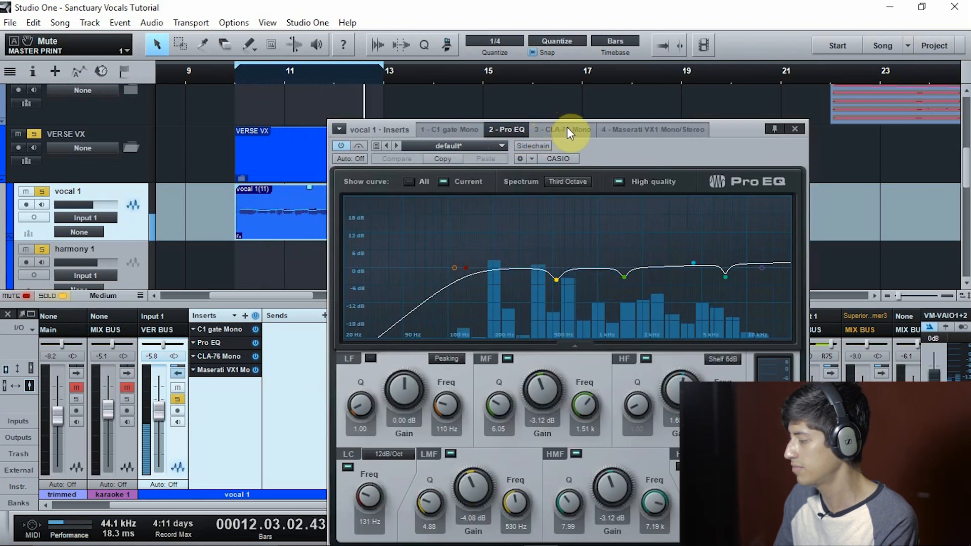
pyautogui.moveTo(675, 145); pyautogui.dragTo(682, 108)
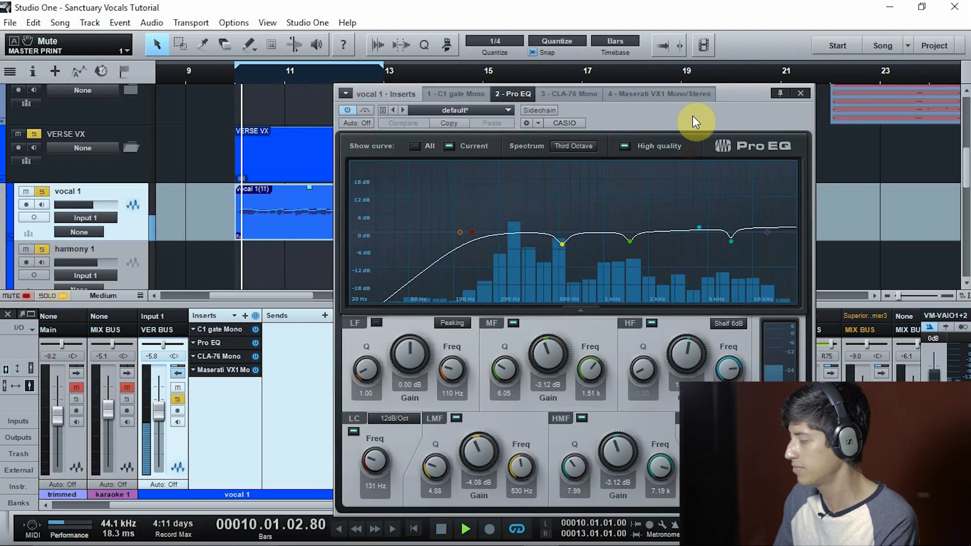
pyautogui.click(557, 95)
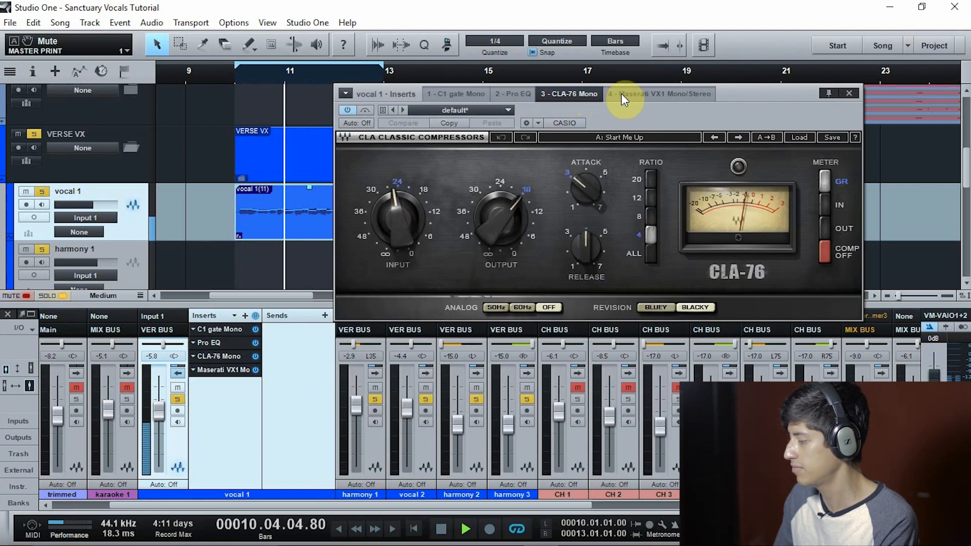
pyautogui.click(648, 94)
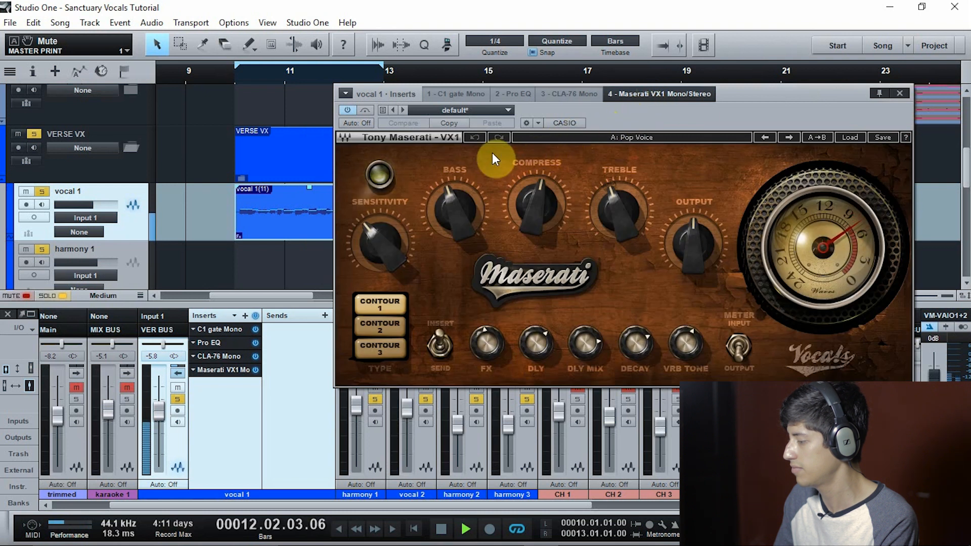
# Bypass all of vocal 1's inserts, stop playback and return the cursor to bar 10
pyautogui.click(257, 316)
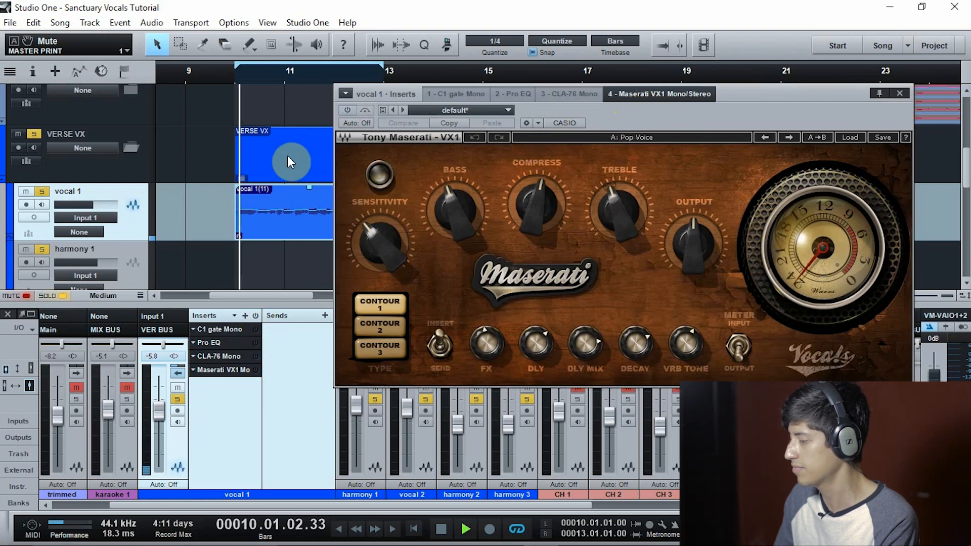
pyautogui.press('space')
pyautogui.click(233, 77)
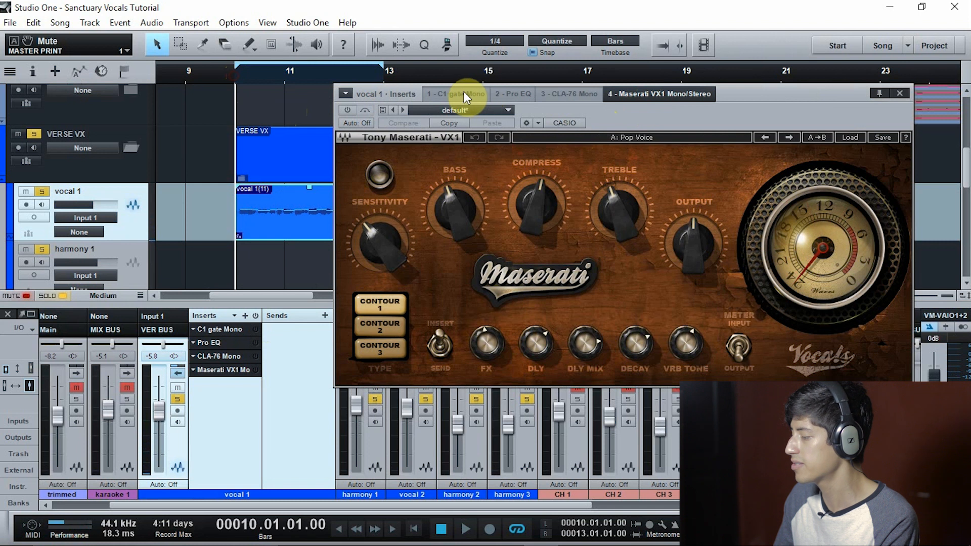
# Show vocal 1's C1 gate, play the loop and activate the gate
pyautogui.click(464, 94)
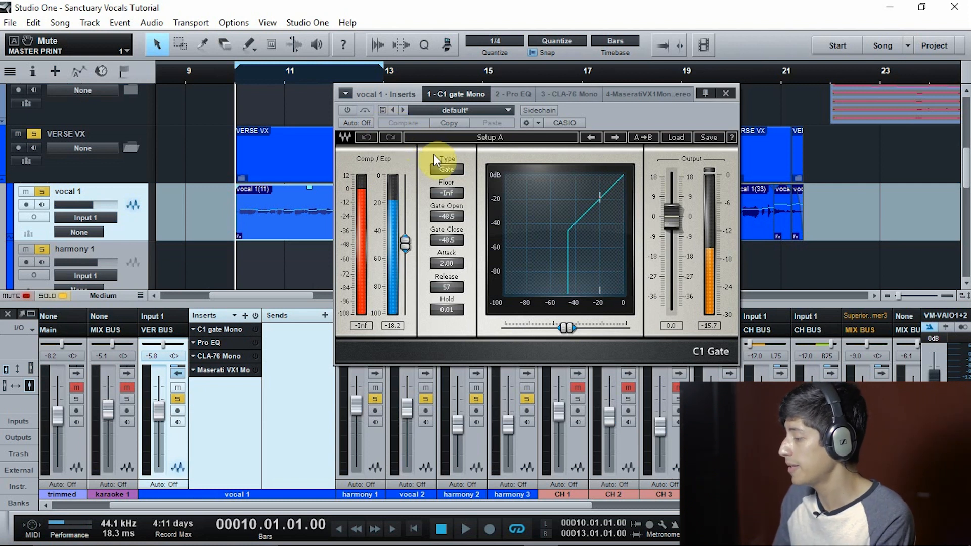
pyautogui.press('space')
pyautogui.click(348, 109)
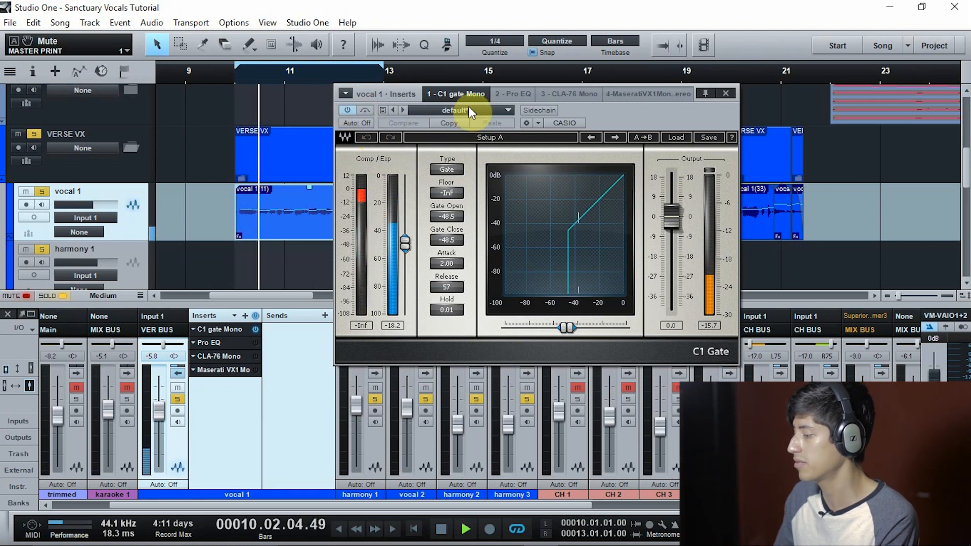
# Show vocal 1's Pro EQ and activate it, comparing the loop with the EQ bypassed and active
pyautogui.click(515, 95)
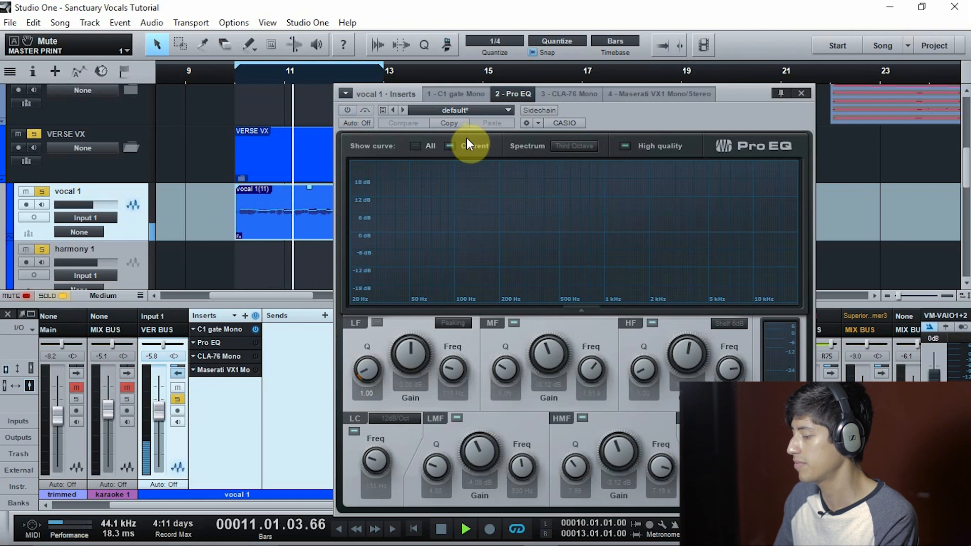
pyautogui.click(348, 108)
pyautogui.press('space')
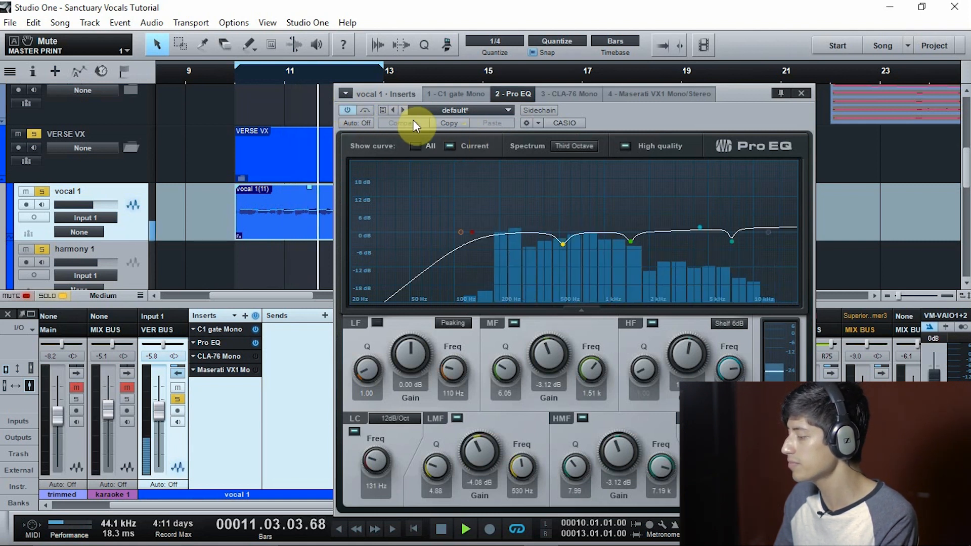
pyautogui.click(350, 111)
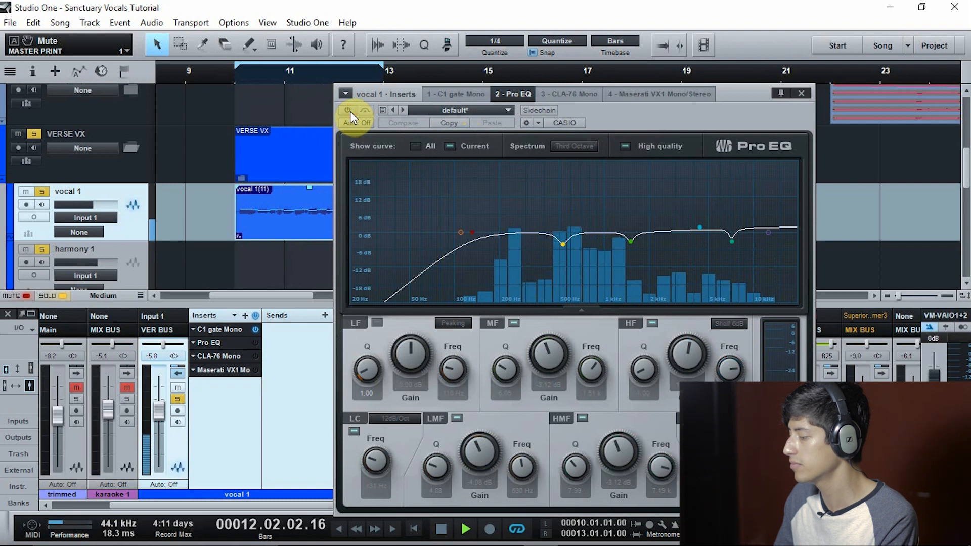
pyautogui.click(350, 111)
pyautogui.press('space')
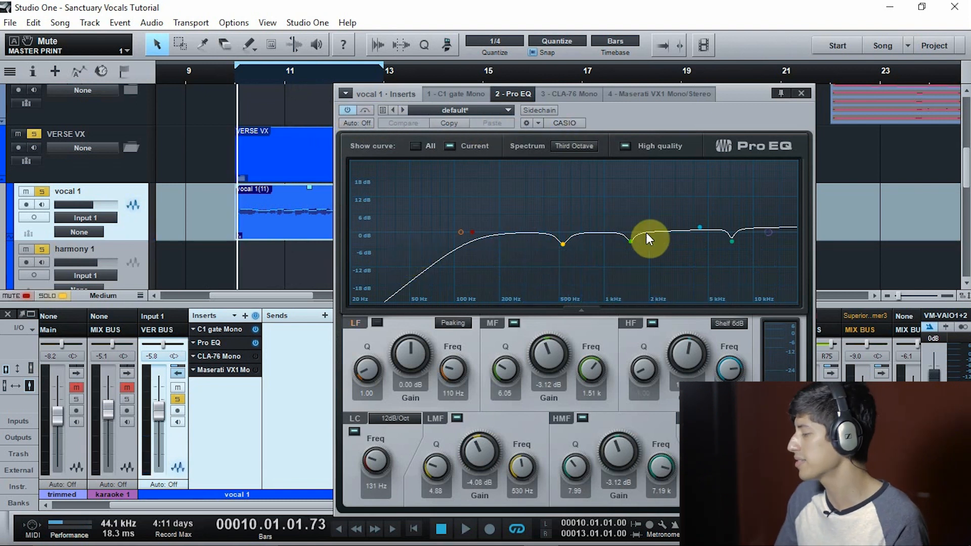
# Resume the loop to hear the Pro EQ, activate vocal 1's CLA-76 compressor and stop playback
pyautogui.press('space')
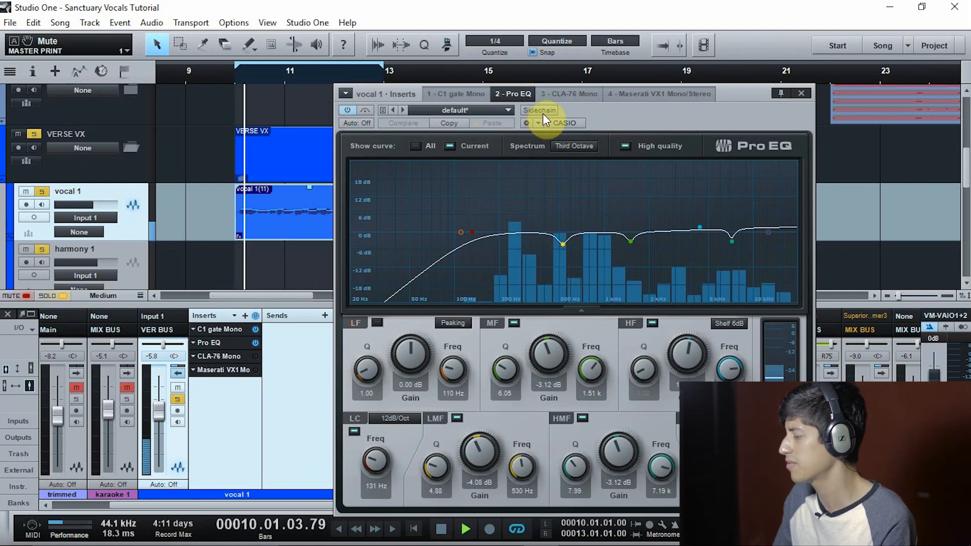
pyautogui.click(344, 111)
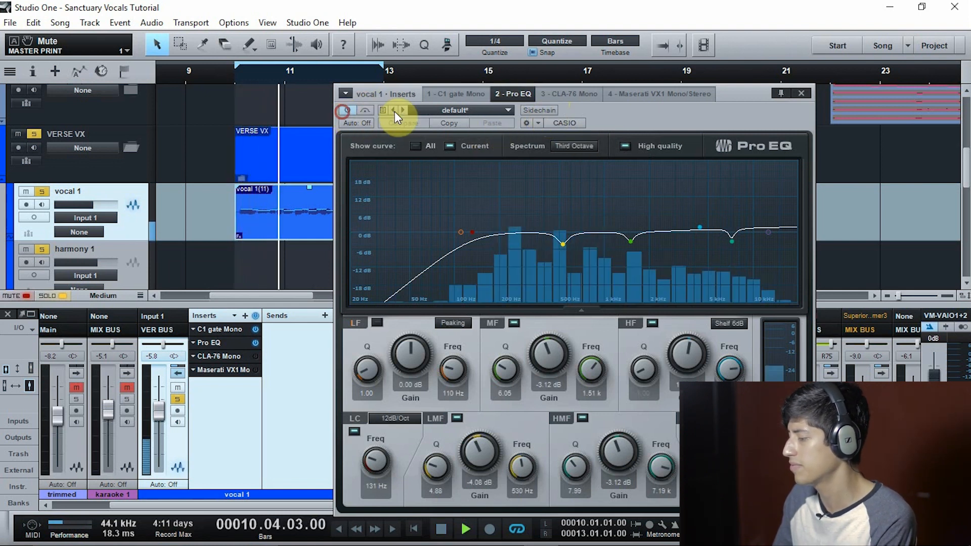
pyautogui.click(554, 95)
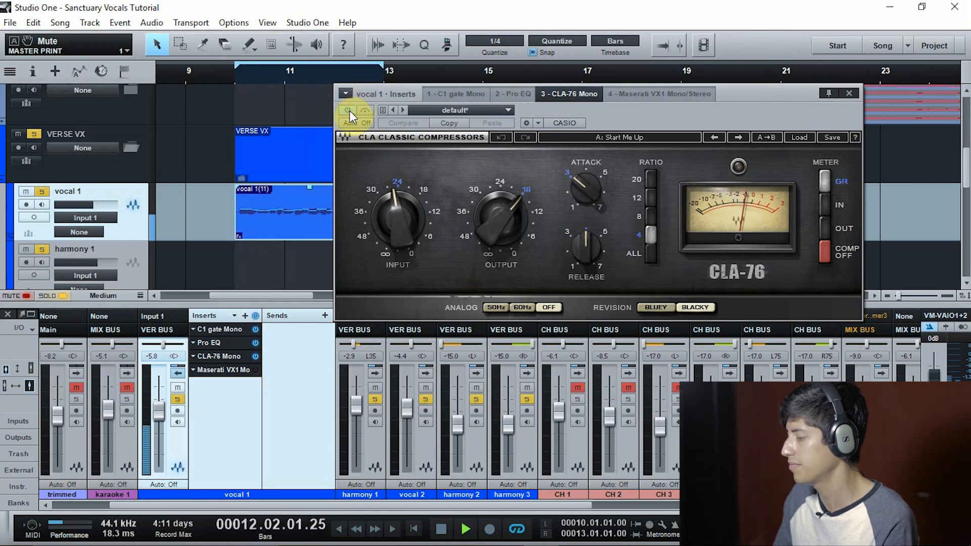
pyautogui.press('space')
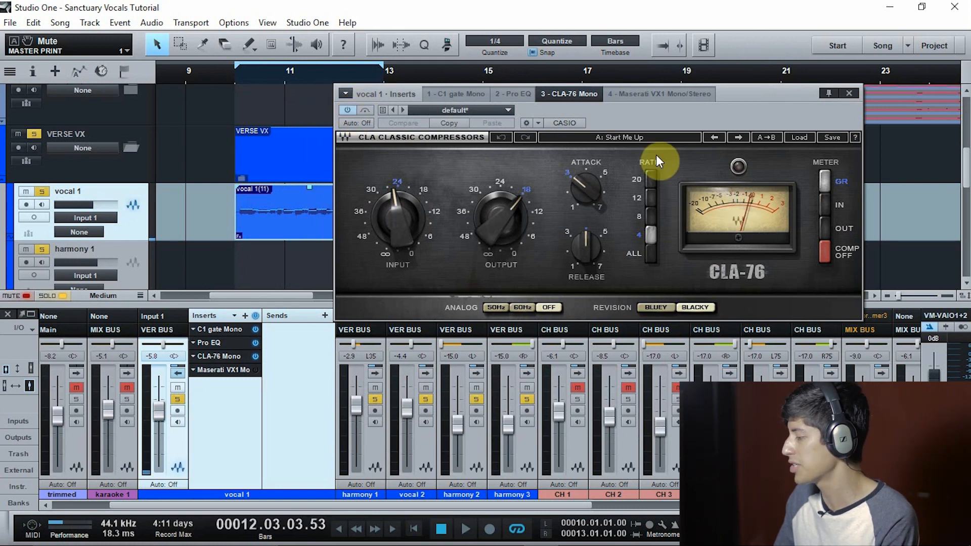
# Show vocal 1's Maserati VX1, play the loop with it bypassed and active, leave it on and stop playback
pyautogui.click(659, 94)
pyautogui.press('space')
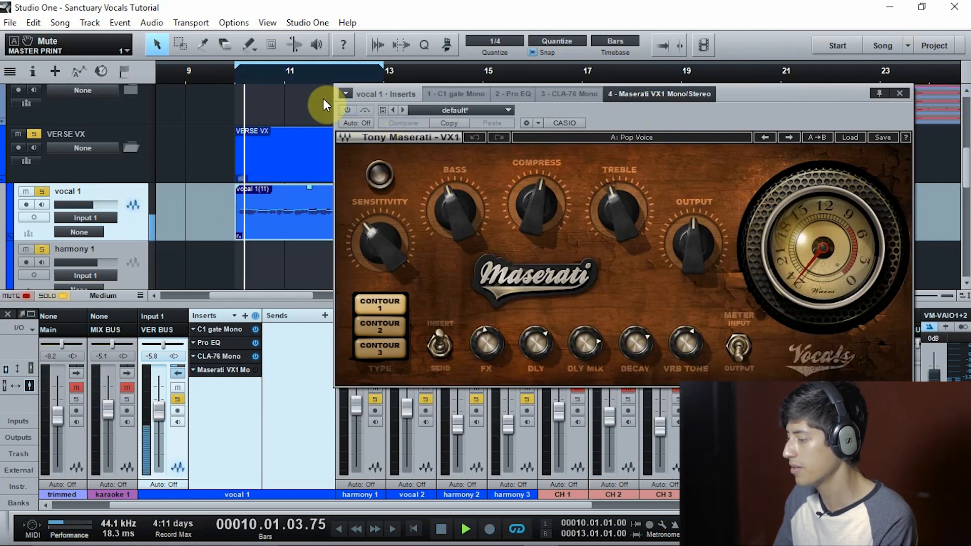
pyautogui.click(348, 110)
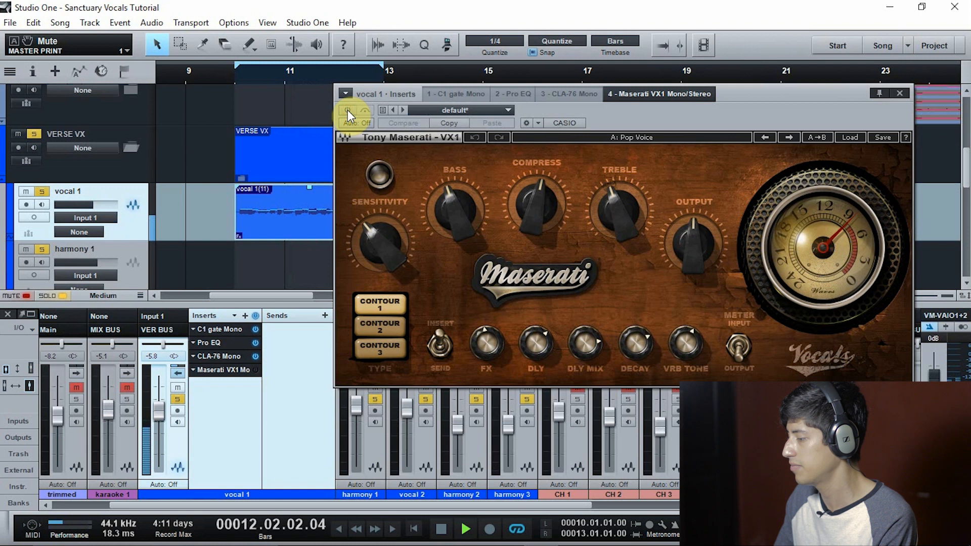
pyautogui.press('space')
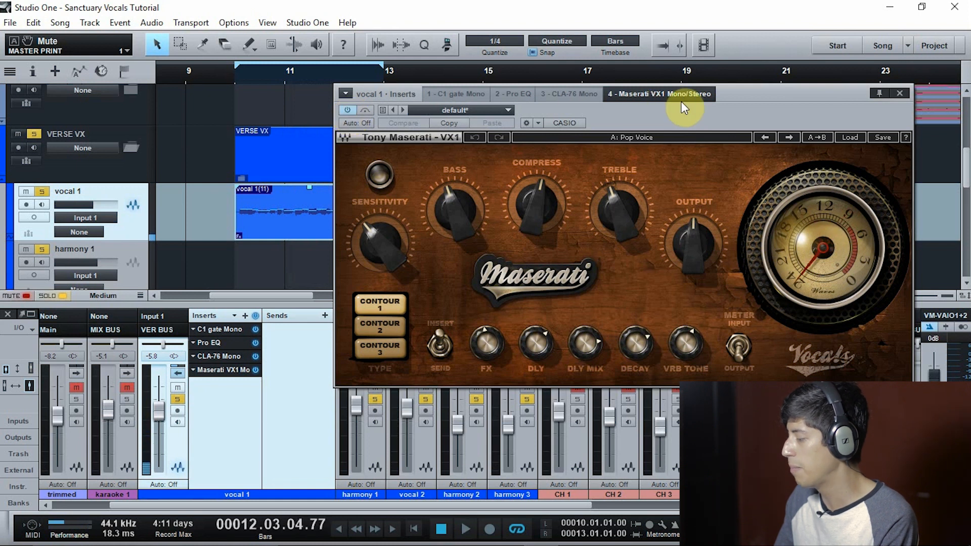
# Close the Maserati VX1 window and review the insert chains of harmony 1, vocal 2, harmony 2 and harmony 3 one after another
pyautogui.click(897, 94)
pyautogui.click(176, 372)
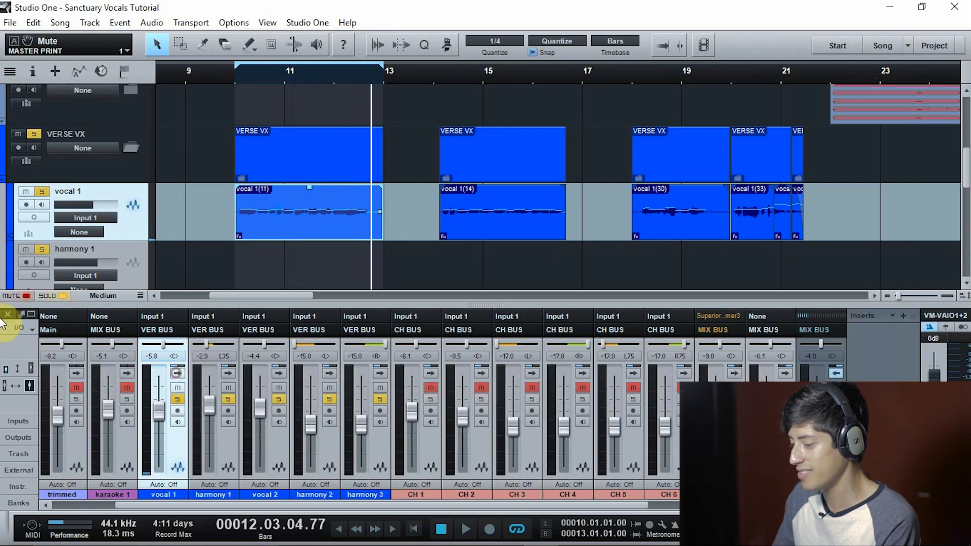
pyautogui.click(228, 373)
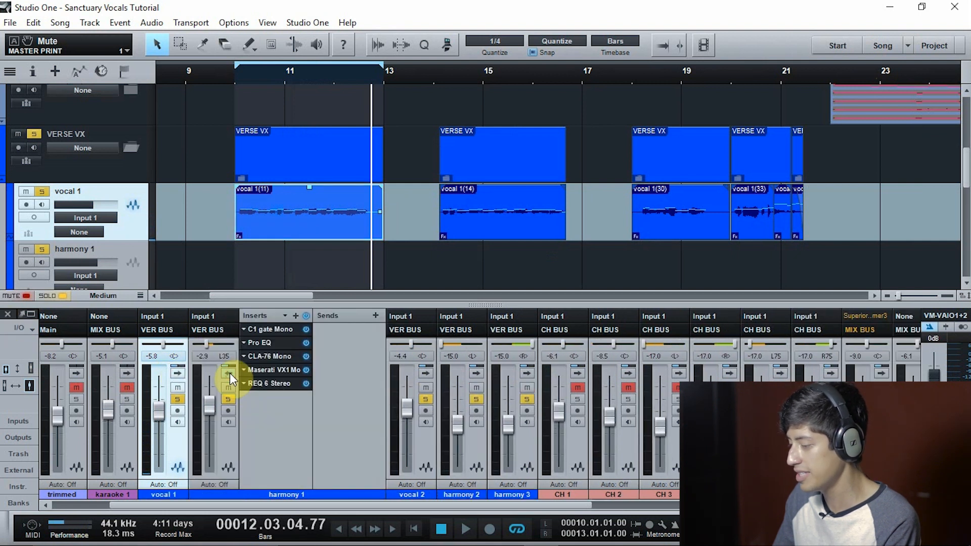
pyautogui.click(230, 373)
pyautogui.click(279, 372)
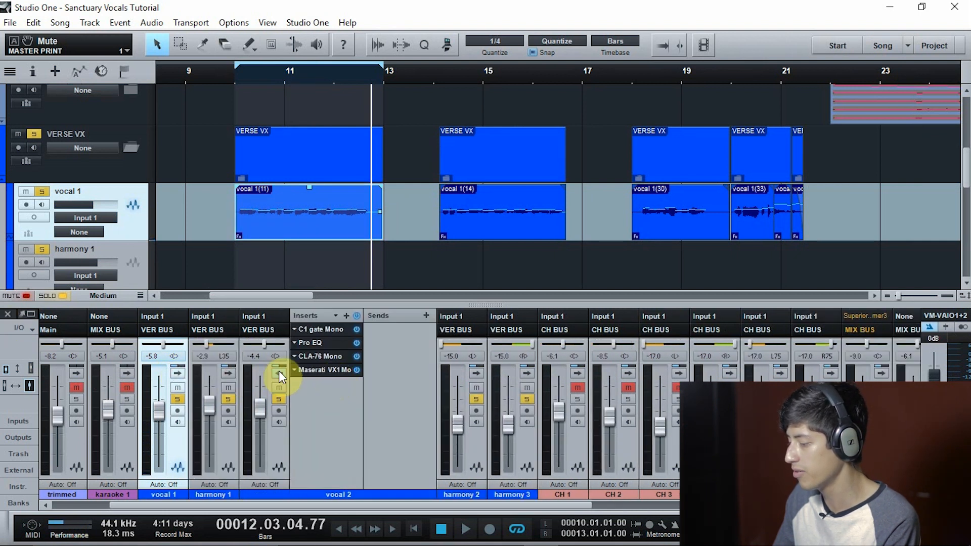
pyautogui.click(278, 374)
pyautogui.click(330, 373)
pyautogui.click(329, 372)
pyautogui.click(378, 375)
pyautogui.click(379, 375)
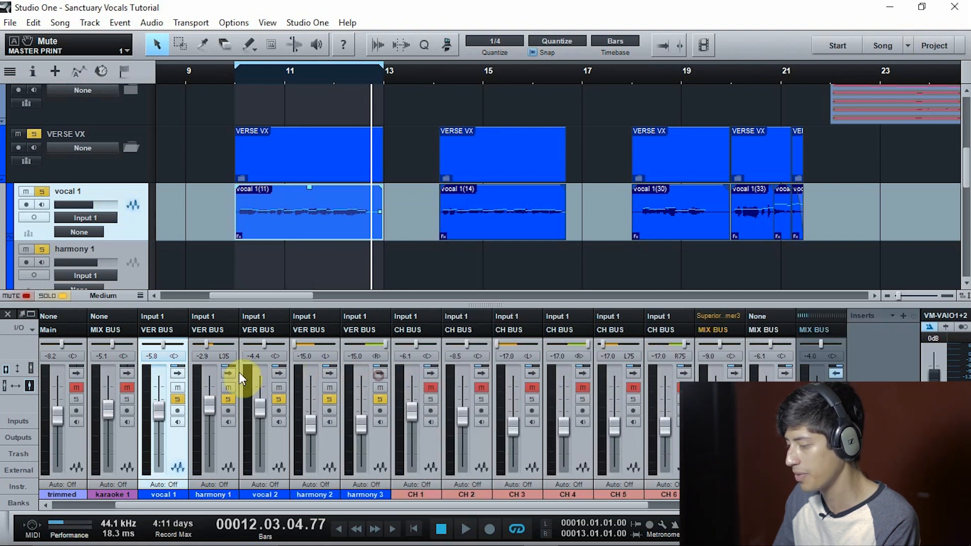
# Show harmony 1's REQ 6 Stereo equalizer to examine its curve, and close its window
pyautogui.click(230, 373)
pyautogui.click(272, 387)
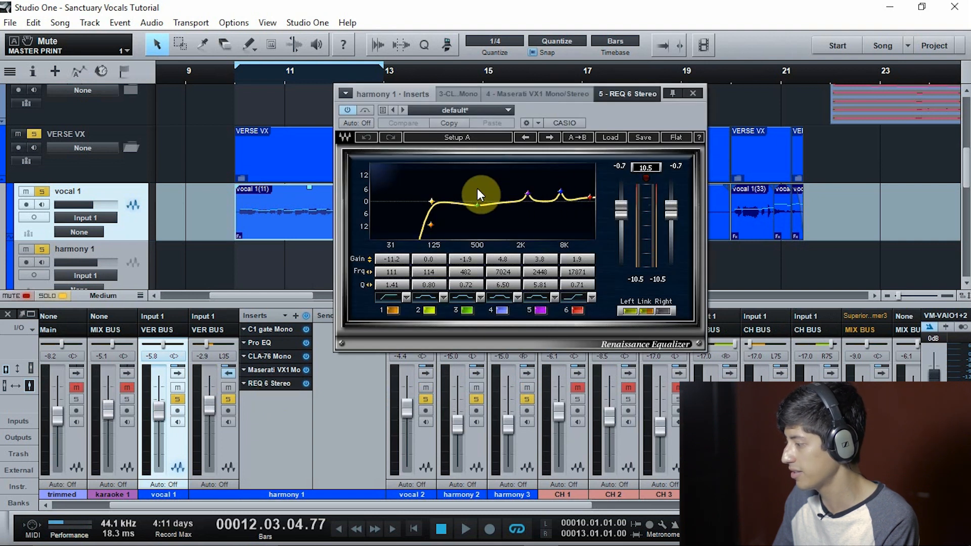
pyautogui.click(689, 94)
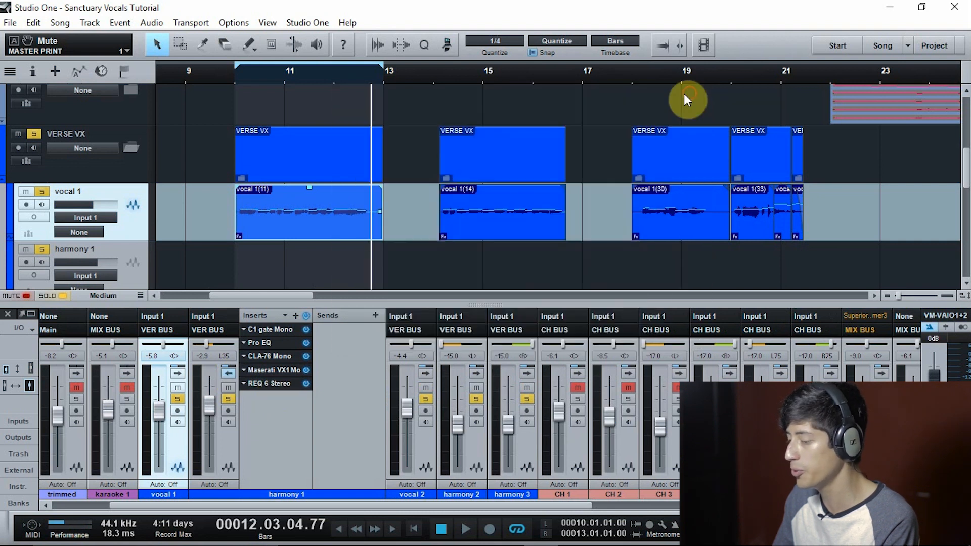
# Hide the mixer and play the soloed verse vocals from the section starting near bar 30, skipping ahead to bar 38 before stopping
pyautogui.click(6, 314)
pyautogui.moveTo(591, 72); pyautogui.dragTo(347, 75)
pyautogui.press('space')
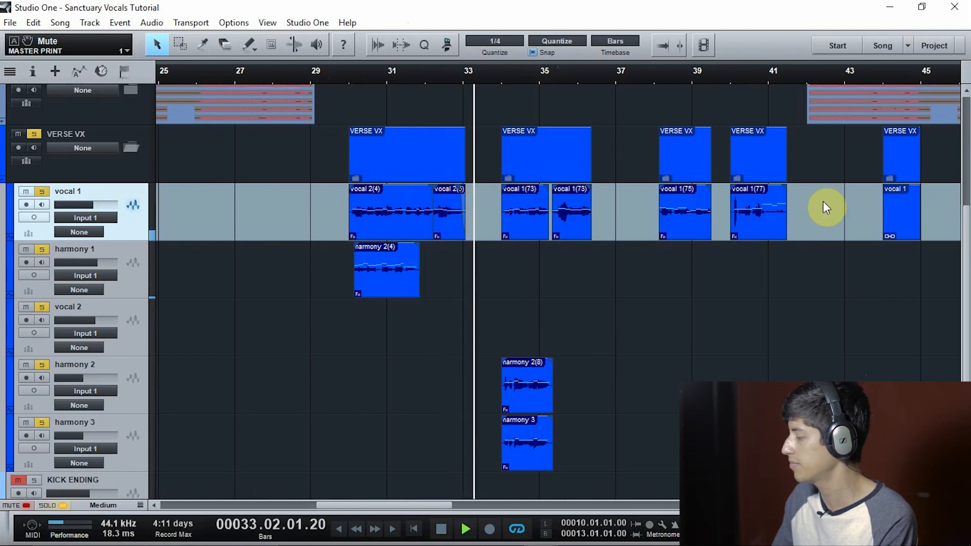
pyautogui.scroll(-1, 649, 370)
pyautogui.scroll(1, 649, 369)
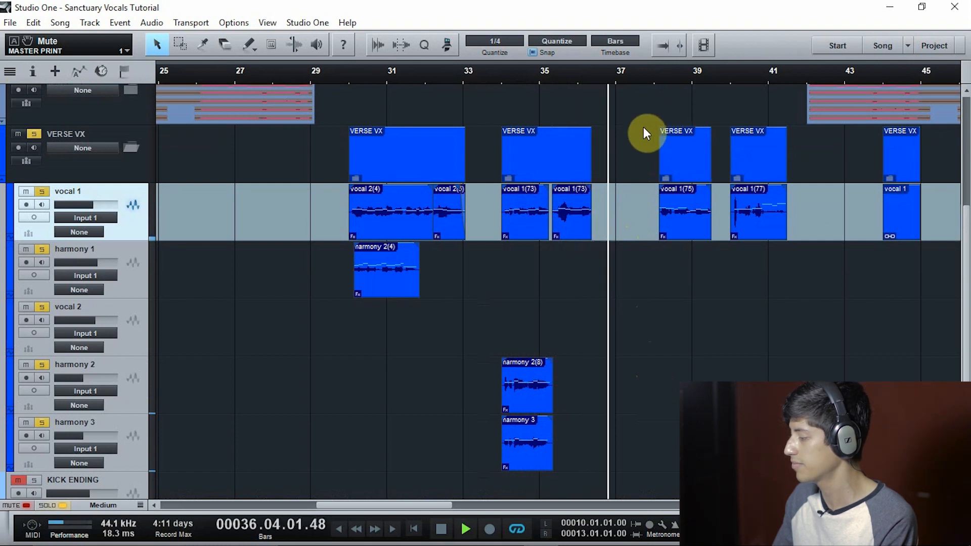
pyautogui.click(657, 76)
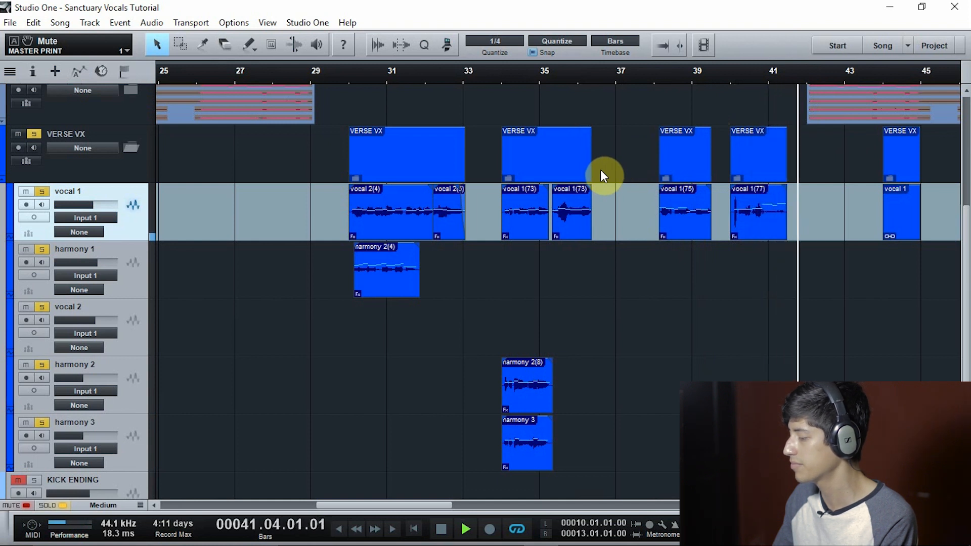
pyautogui.press('space')
# Solo harmony 1, play it from just before bar 30, show its inserts in the mixer and stop playback
pyautogui.click(342, 81)
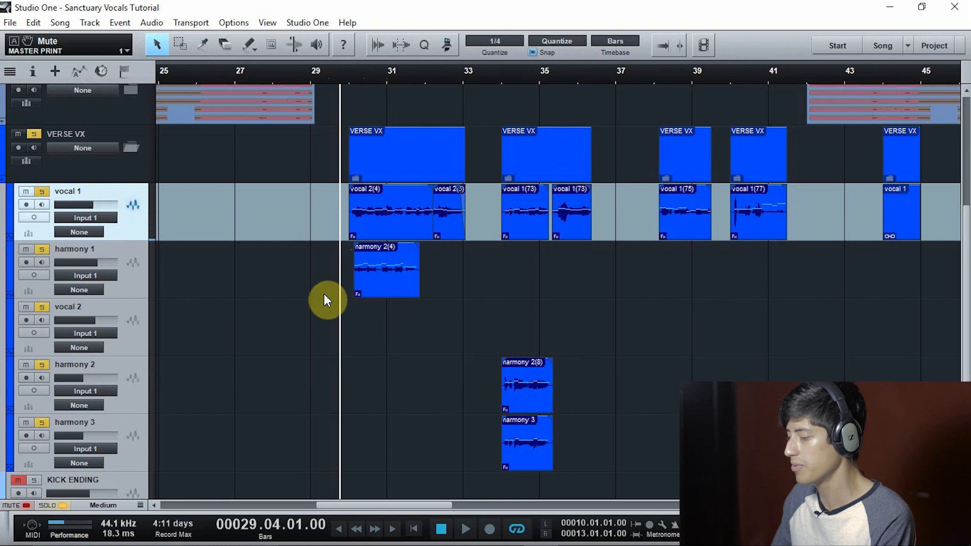
pyautogui.click(124, 289)
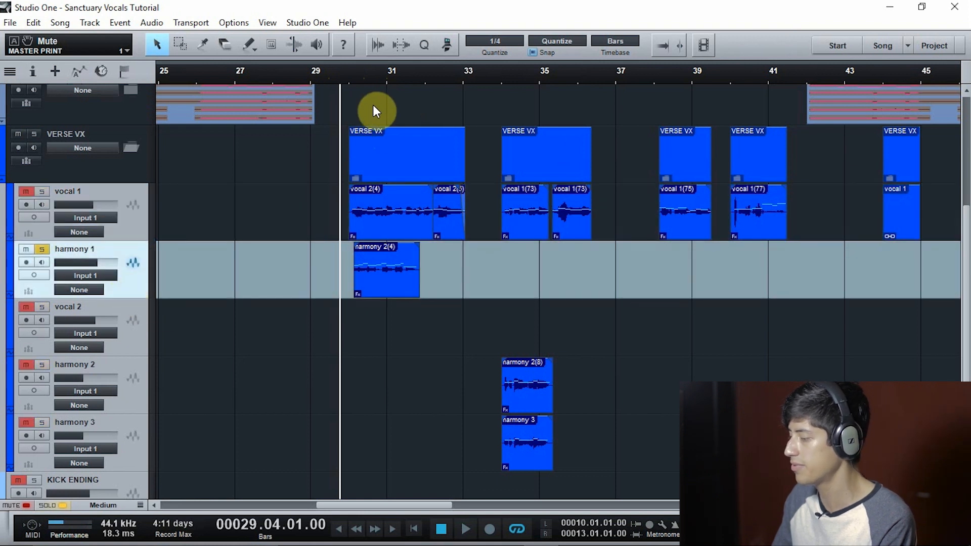
pyautogui.click(346, 81)
pyautogui.press('space')
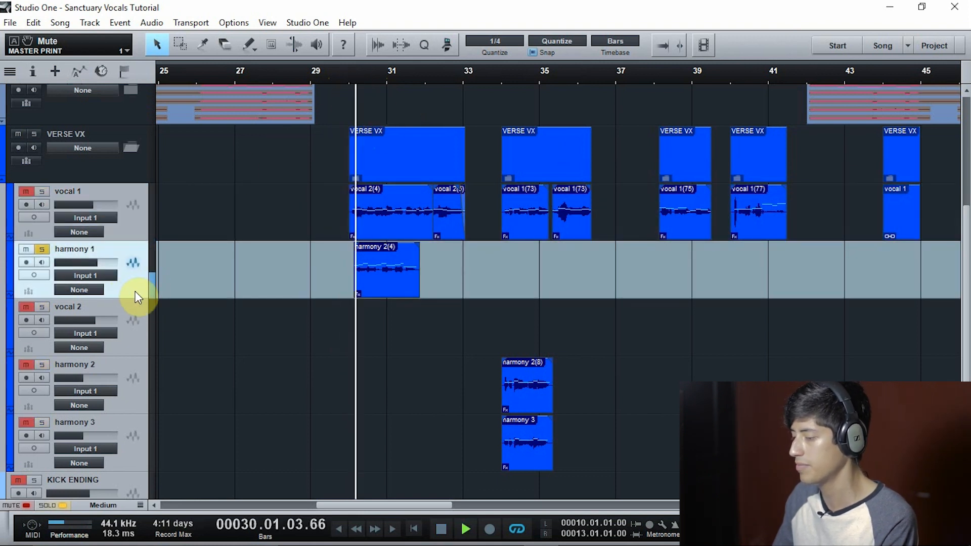
pyautogui.press('F3')
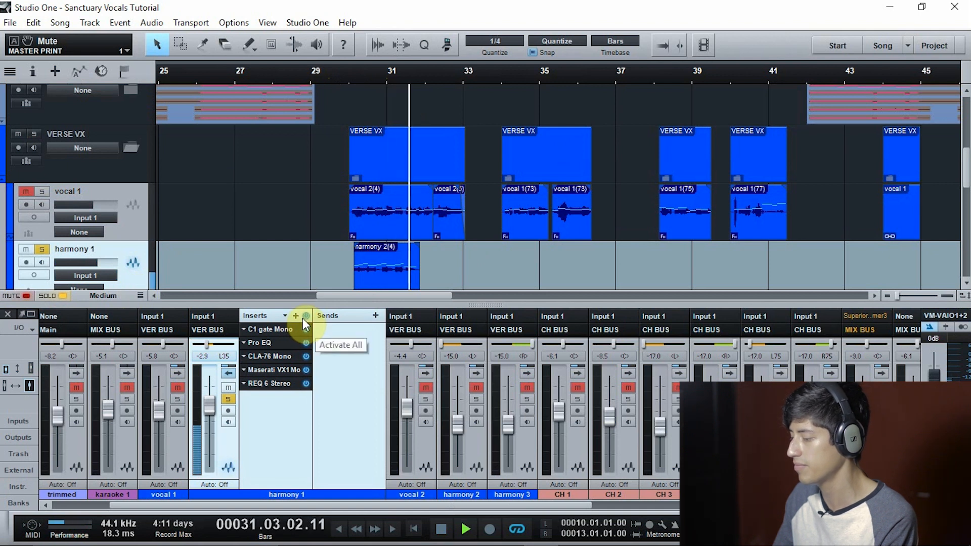
pyautogui.press('space')
# Replay the soloed harmony 1 from bar 30 and stop after its phrase
pyautogui.click(348, 76)
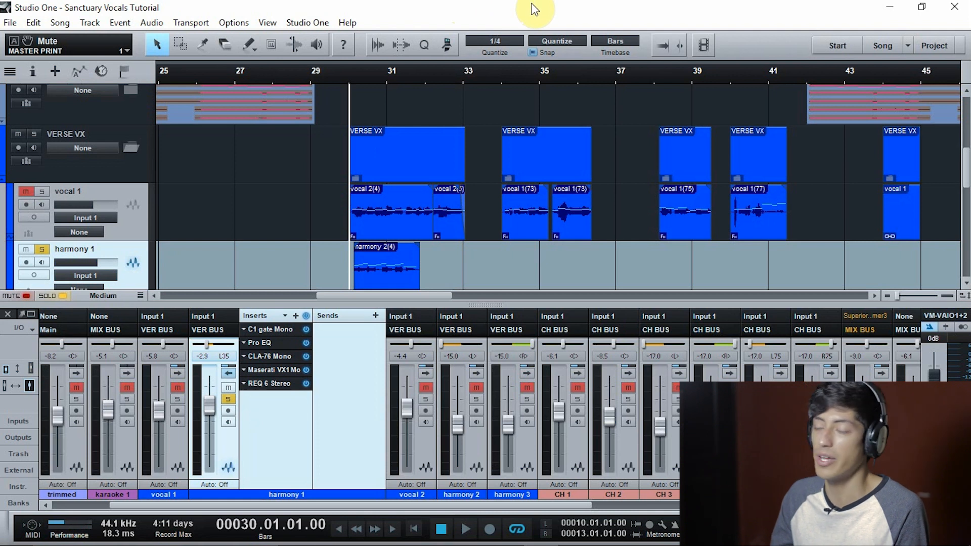
pyautogui.press('space')
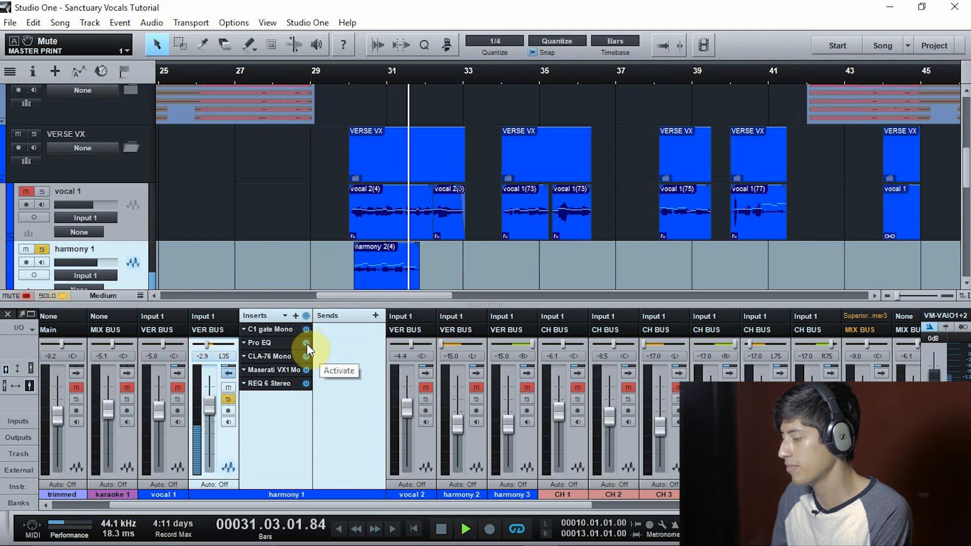
pyautogui.press('space')
# Solo harmony 2 and harmony 3 together, play them from bar 34, collapse harmony 1's channel and stop playback
pyautogui.scroll(-5, 283, 234)
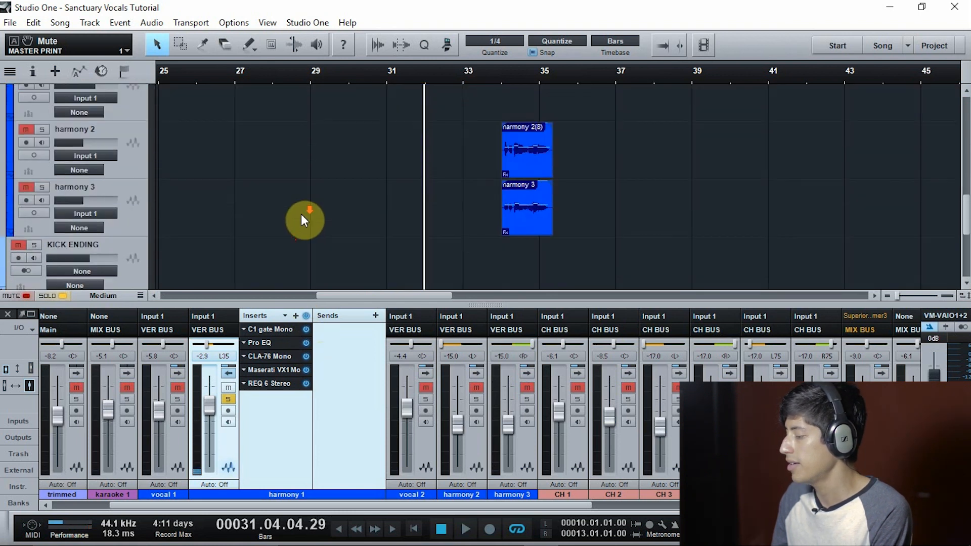
pyautogui.click(136, 163)
pyautogui.click(42, 129)
pyautogui.click(42, 187)
pyautogui.click(493, 77)
pyautogui.press('space')
pyautogui.click(230, 373)
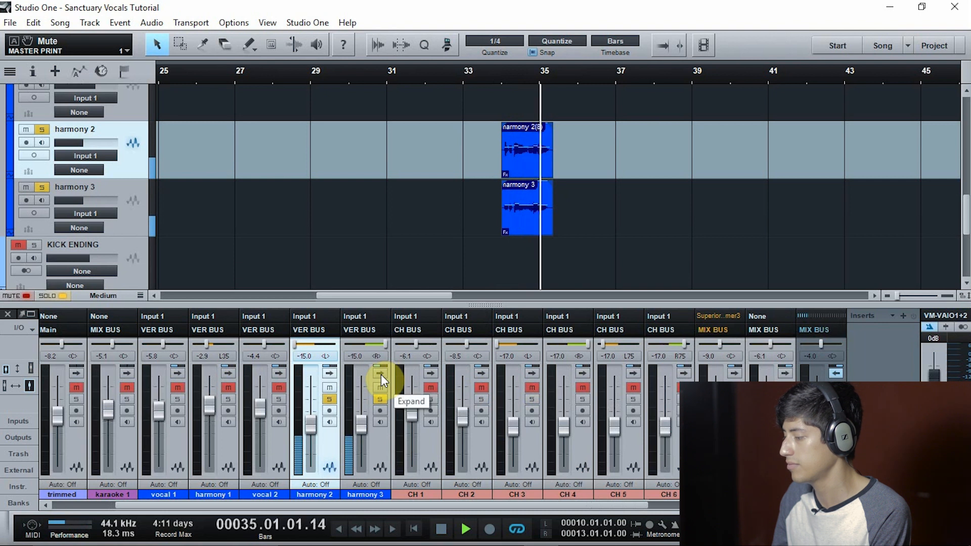
pyautogui.press('space')
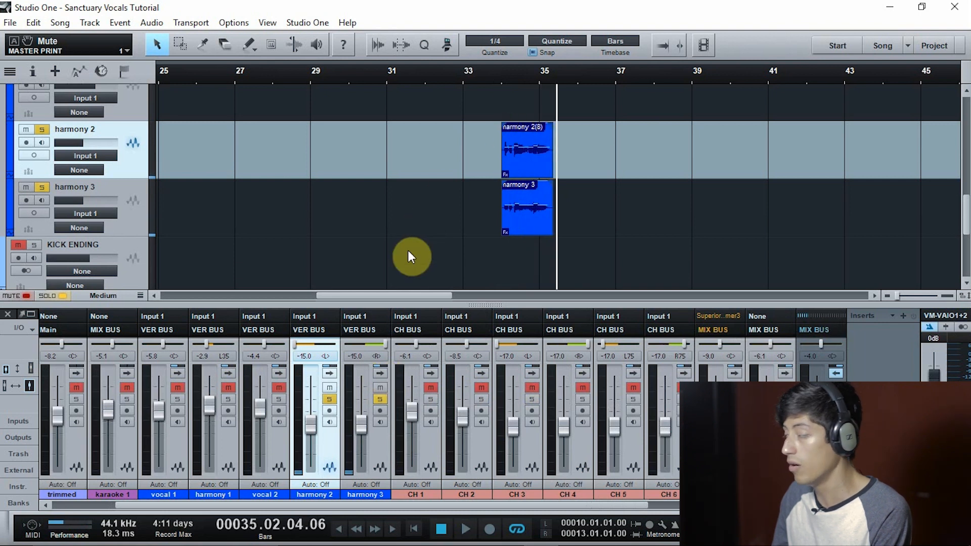
# Show the inserts of harmony 3 and harmony 2, solo harmony 2 alone and play it from bar 34
pyautogui.click(383, 373)
pyautogui.click(330, 373)
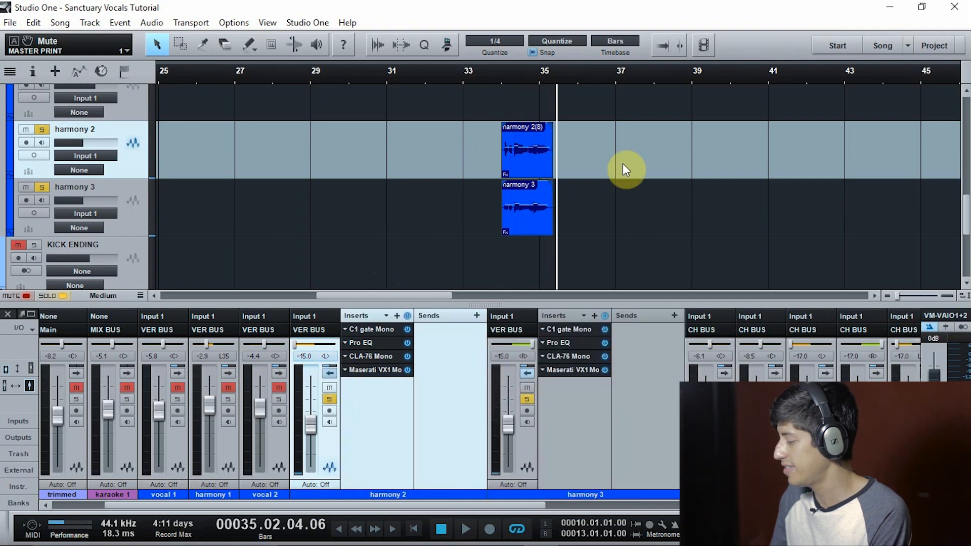
pyautogui.click(496, 80)
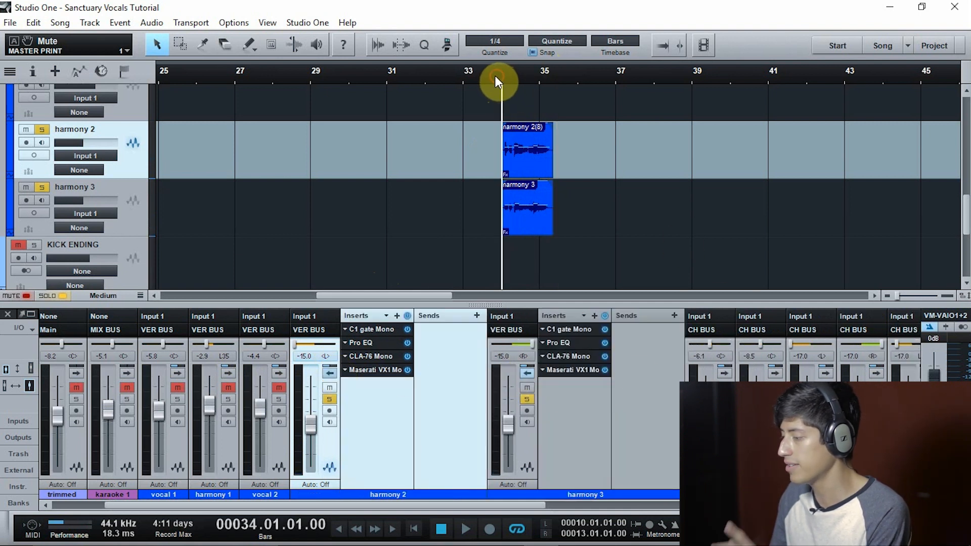
pyautogui.press('m')
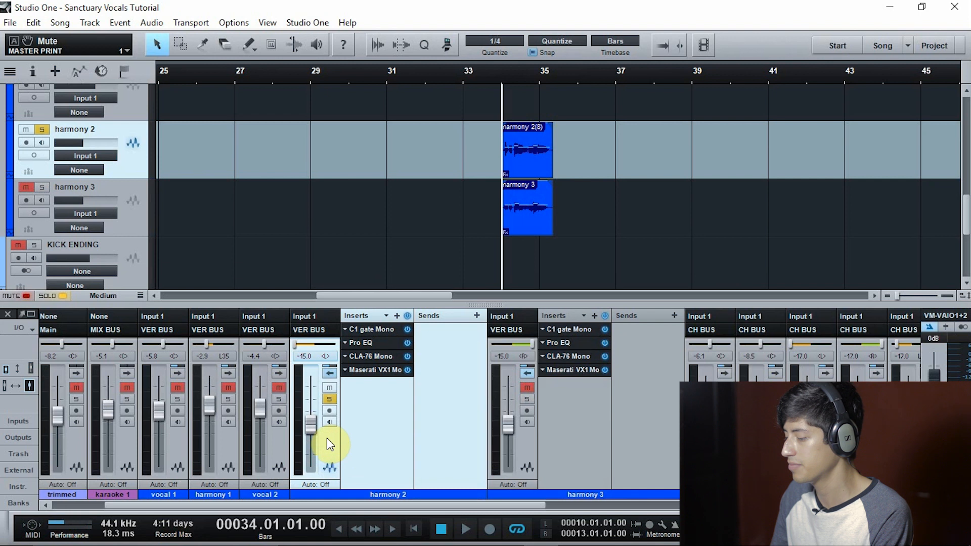
pyautogui.press('space')
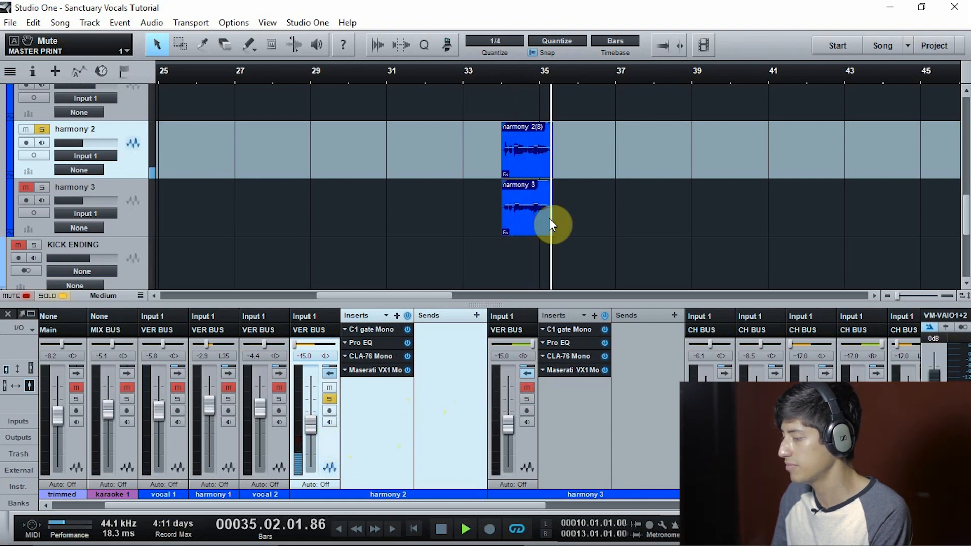
pyautogui.press('space')
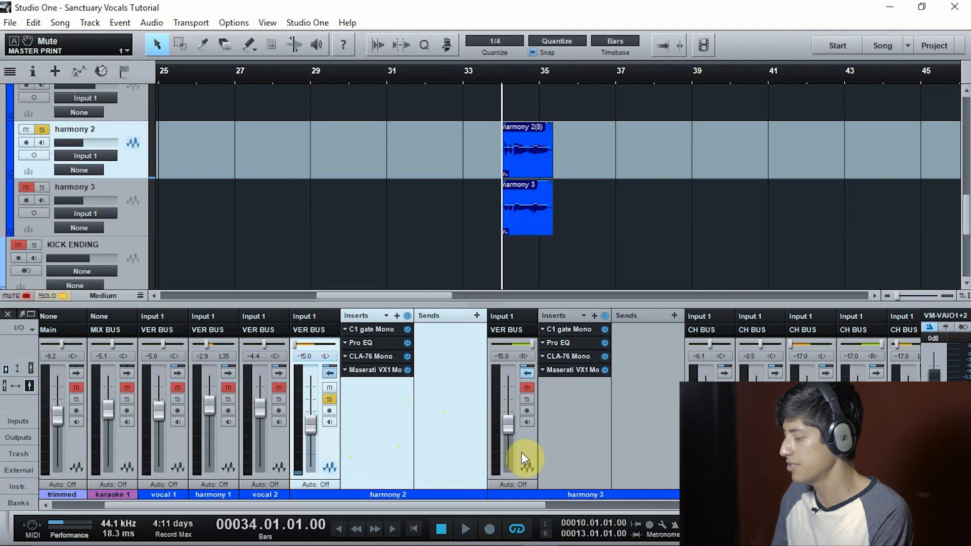
# Solo harmony 3 alone, play it from bar 34 and turn its solo off
pyautogui.click(532, 436)
pyautogui.press('space')
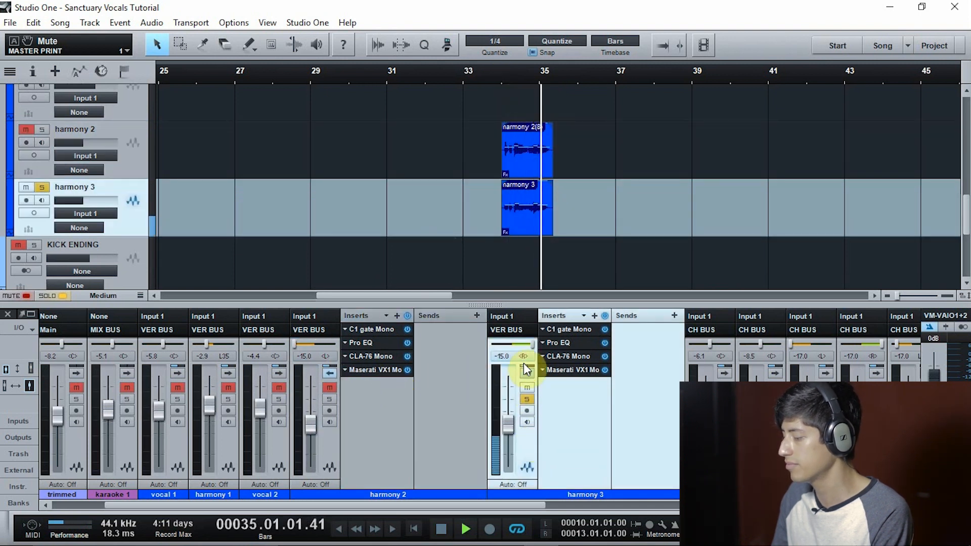
pyautogui.click(527, 399)
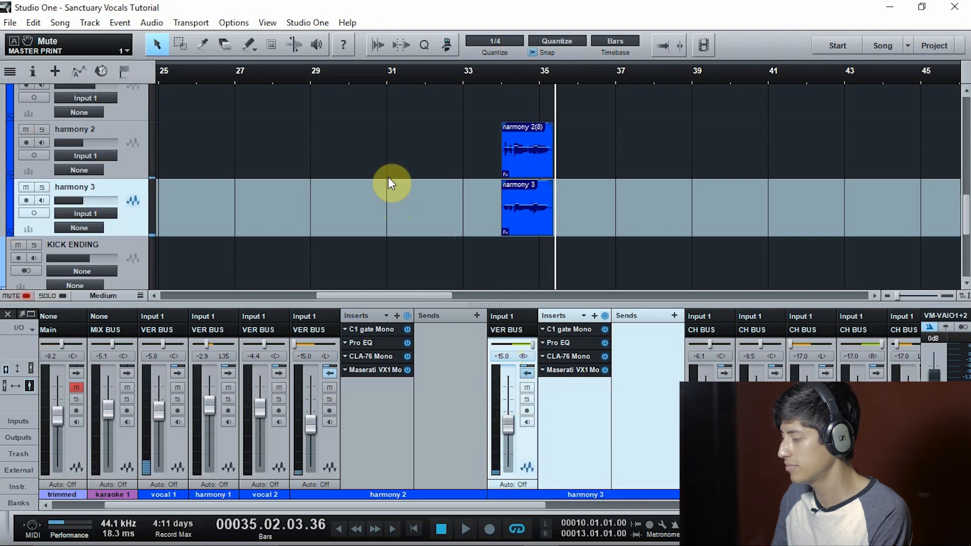
# Solo the VERSE VX folder, play all verse vocals from bar 34, stop and return to just before bar 34
pyautogui.scroll(3, 395, 202)
pyautogui.click(500, 77)
pyautogui.scroll(3, 256, 165)
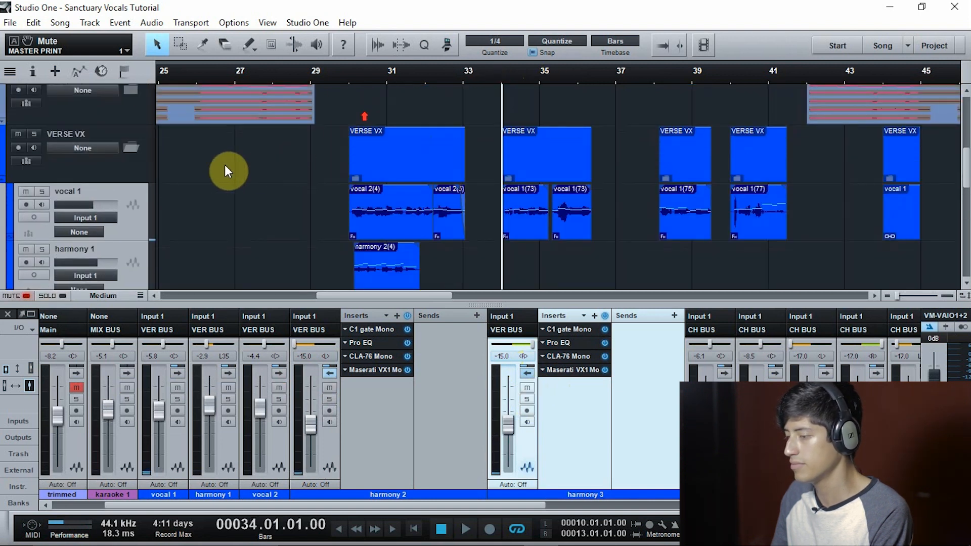
pyautogui.click(34, 134)
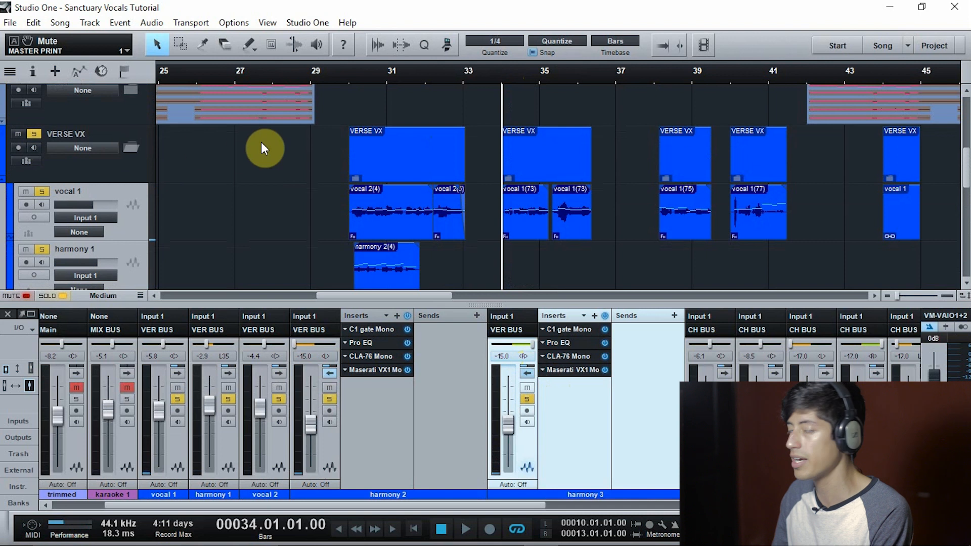
pyautogui.press('space')
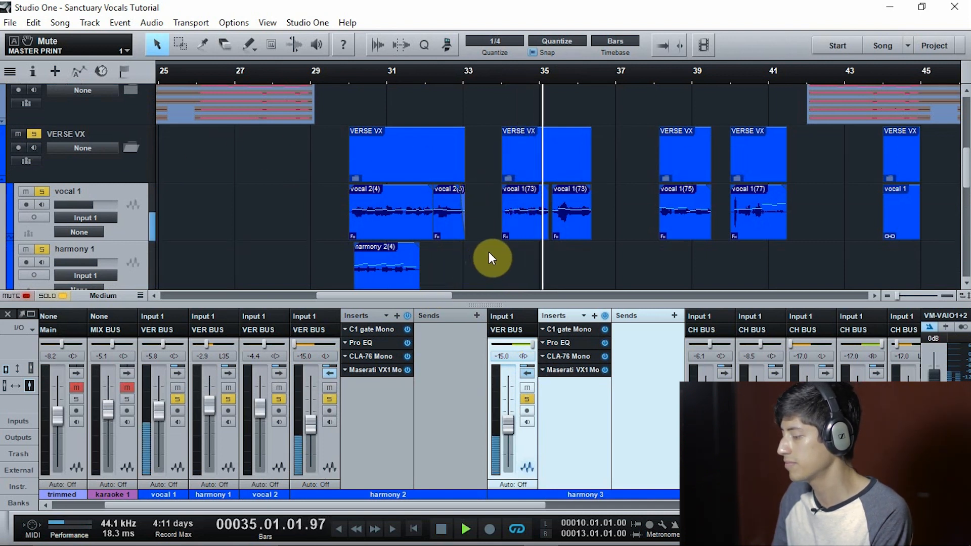
pyautogui.click(496, 80)
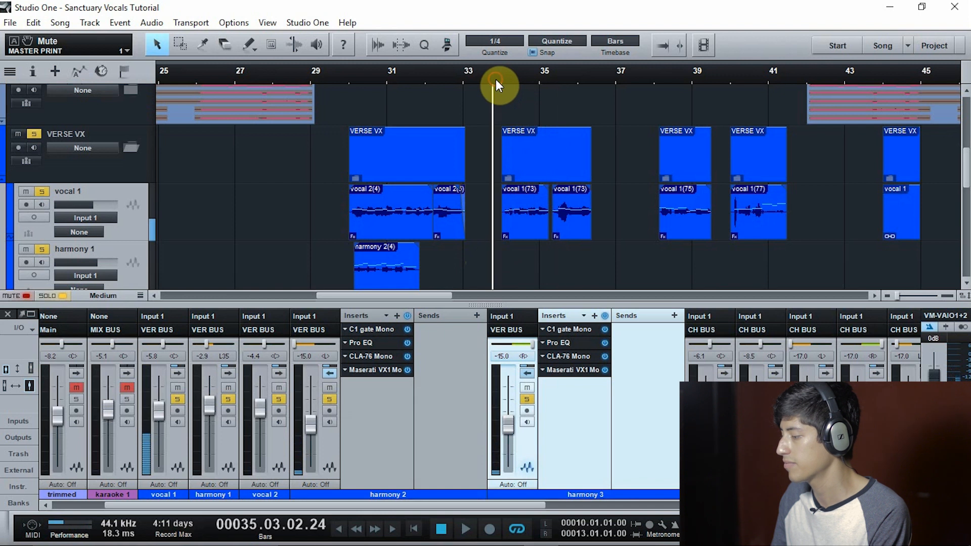
# Expand vocal 1's channel and bypass all inserts on vocal 1, harmony 2 and harmony 3
pyautogui.click(177, 373)
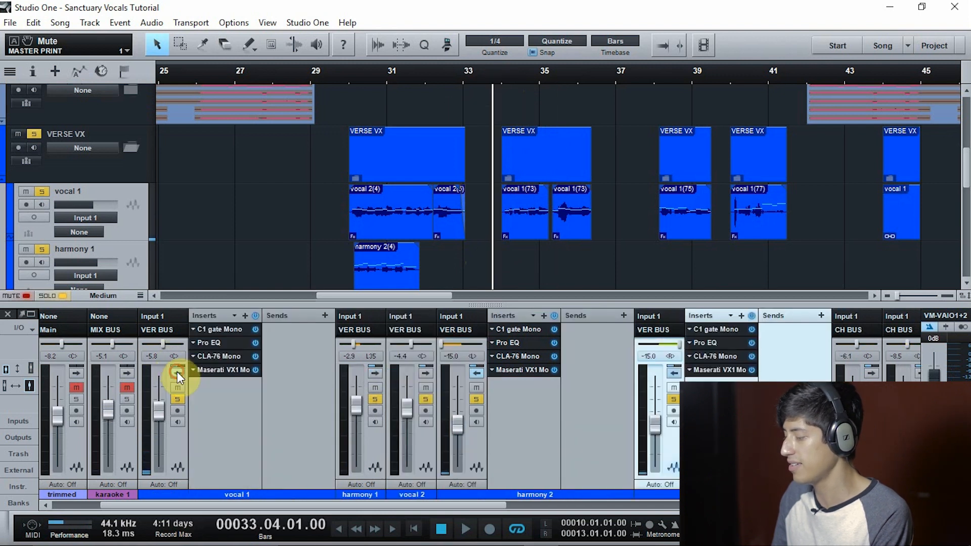
pyautogui.click(255, 316)
pyautogui.click(555, 315)
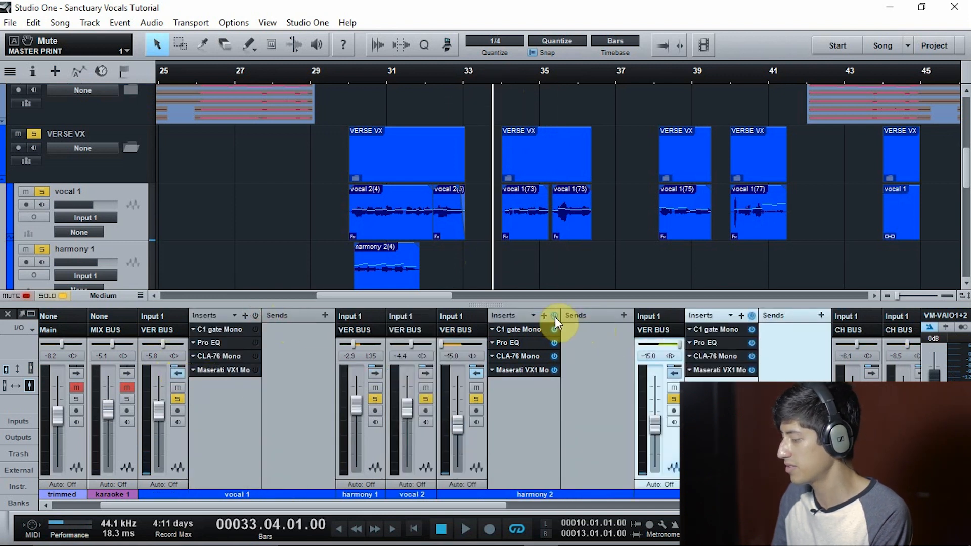
pyautogui.click(751, 317)
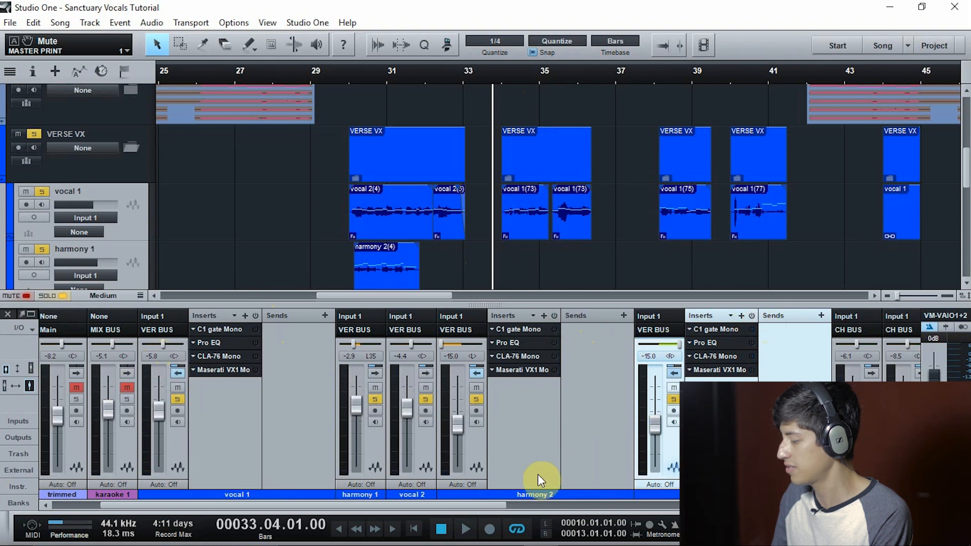
# Mute all four sends on the verse bus, including DOUBLE, H-Comp Stereo and RVerb Stereo, and play the dry vocals from just before bar 34
pyautogui.moveTo(481, 503); pyautogui.dragTo(786, 507)
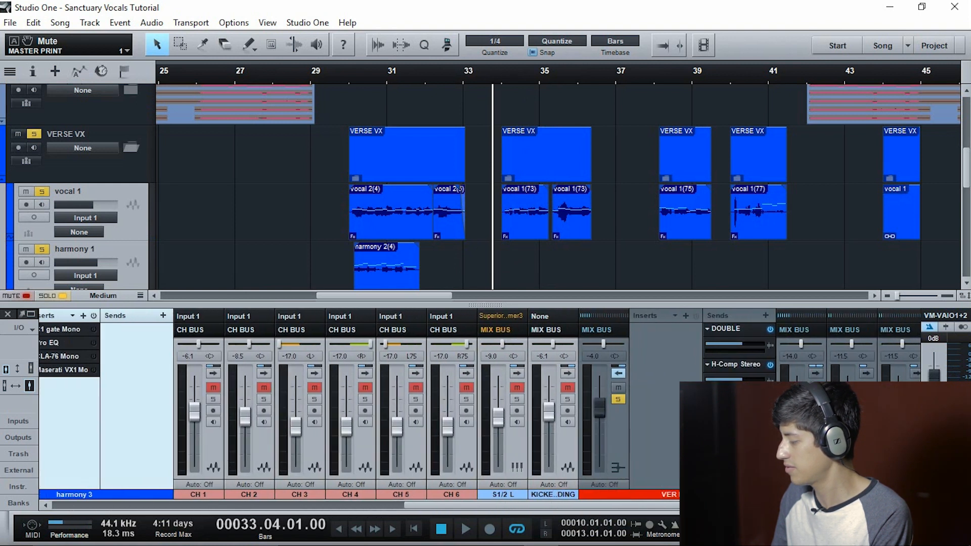
pyautogui.click(769, 329)
pyautogui.click(769, 364)
pyautogui.click(769, 400)
pyautogui.click(769, 435)
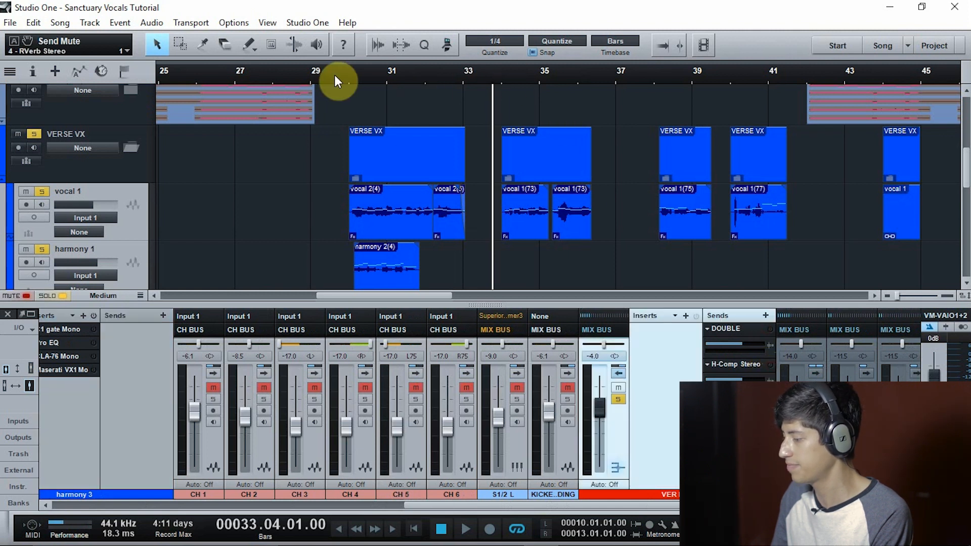
pyautogui.press('space')
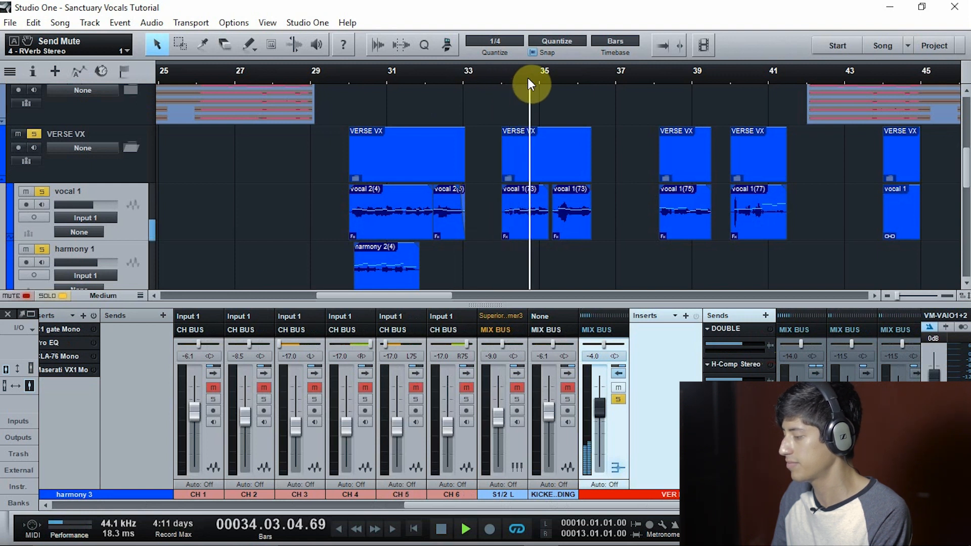
# Stop playback, return to bar 34 and unmute all four sends on the verse bus: DOUBLE, H-Comp Stereo, H-Delay Stereo and RVerb Stereo
pyautogui.press('space')
pyautogui.click(499, 71)
pyautogui.click(770, 329)
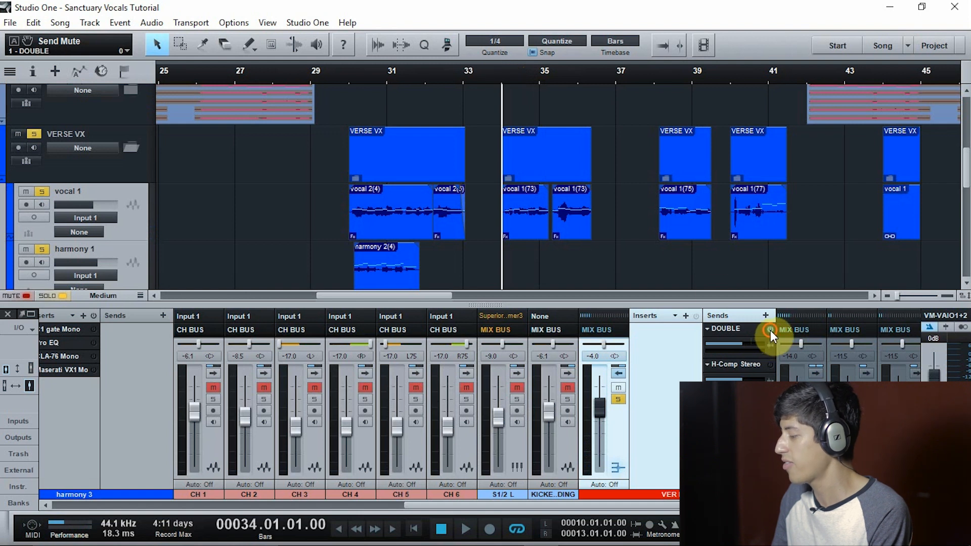
pyautogui.click(770, 365)
pyautogui.click(769, 401)
pyautogui.click(770, 437)
# Reactivate all inserts on harmony 2 and harmony 3
pyautogui.scroll(6, 665, 481)
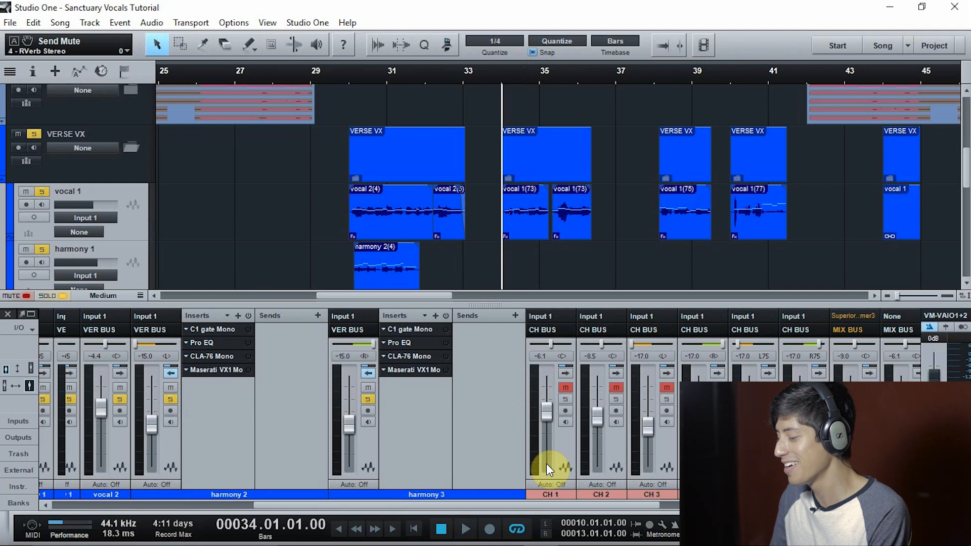
pyautogui.scroll(3, 546, 463)
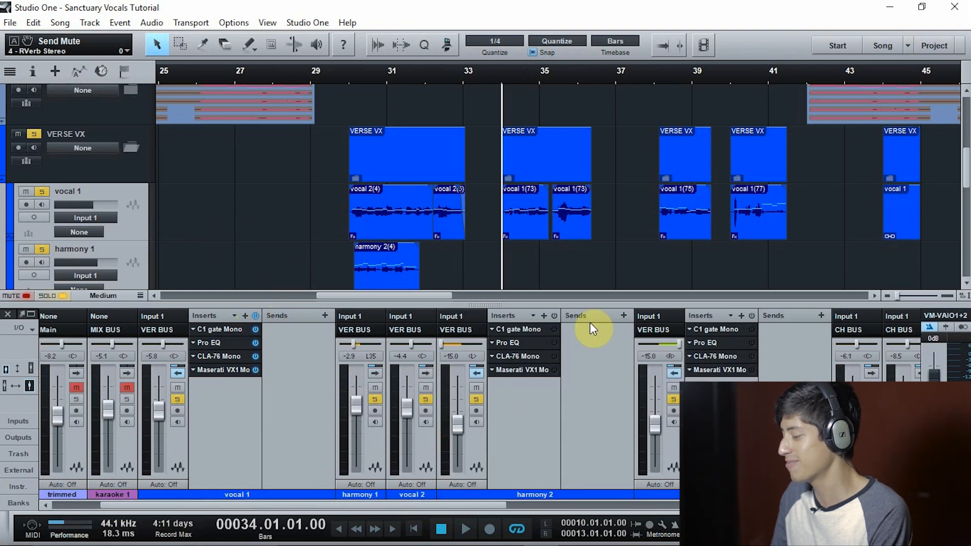
pyautogui.click(555, 316)
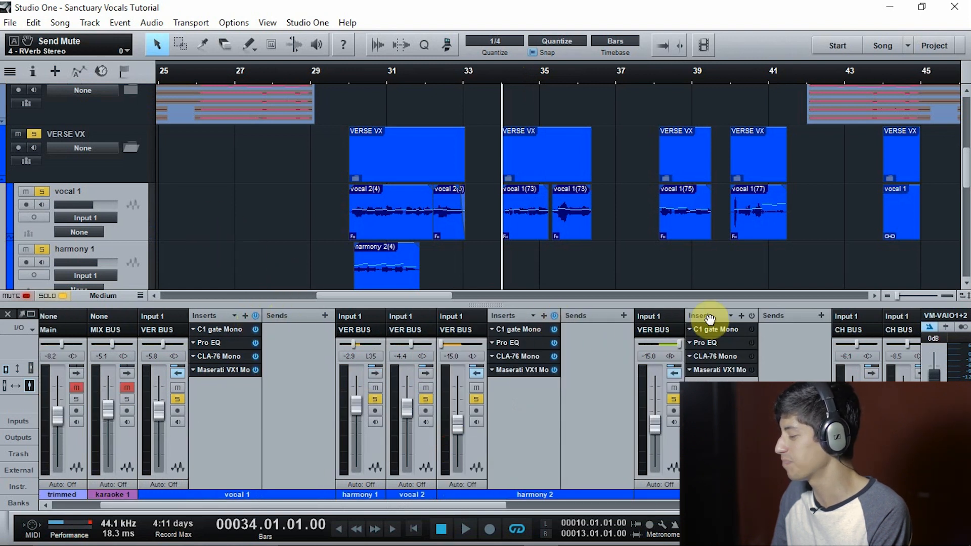
pyautogui.click(752, 315)
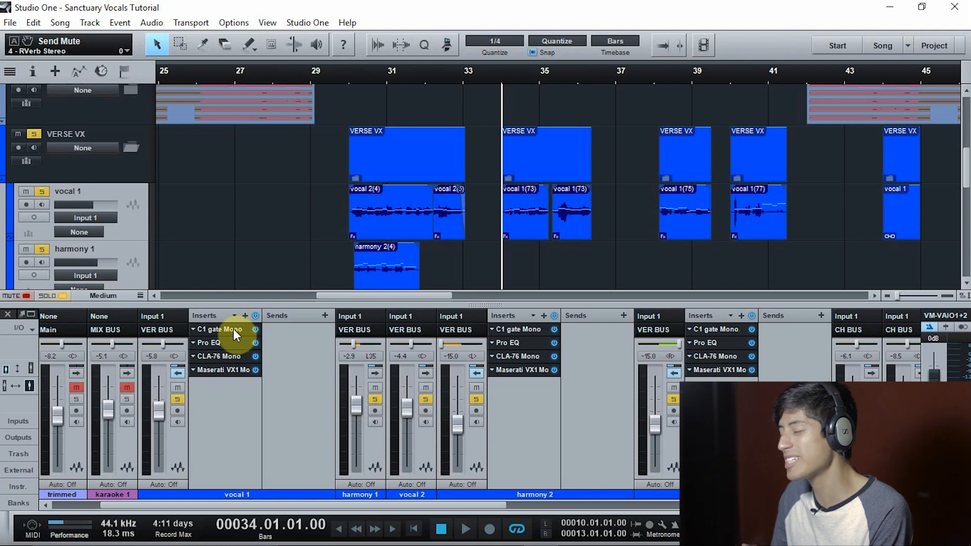
# Collapse the expanded mixer channels of vocal 1, harmony 2 and harmony 3
pyautogui.click(178, 373)
pyautogui.click(328, 374)
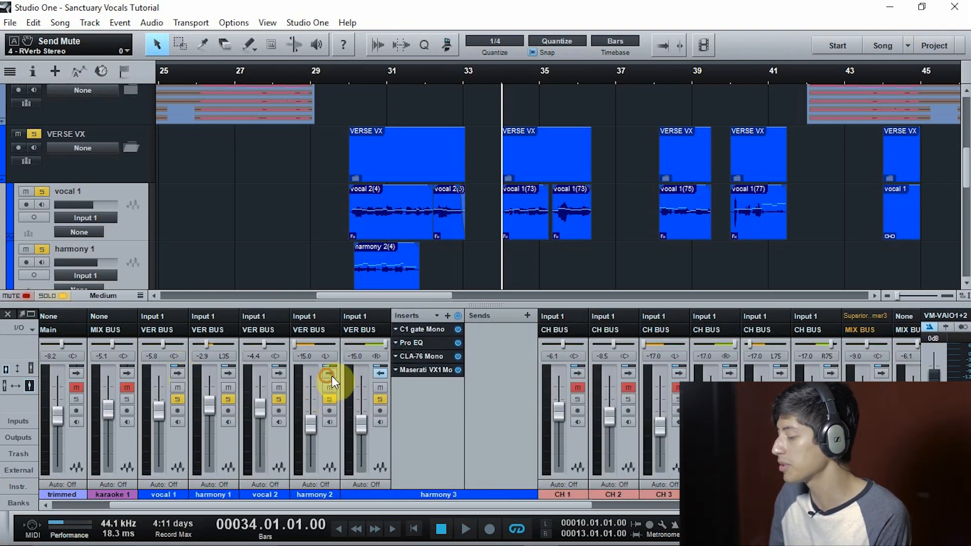
pyautogui.click(378, 373)
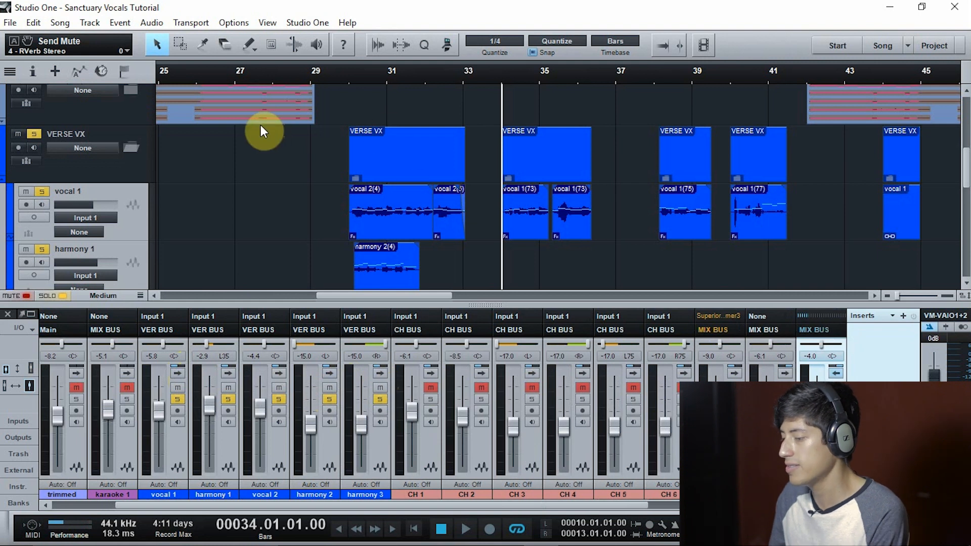
# Set the loop range from bar 34 to 36.03 and play the verse vocals with the verse bus sends active
pyautogui.scroll(-3, 288, 175)
pyautogui.scroll(1, 343, 216)
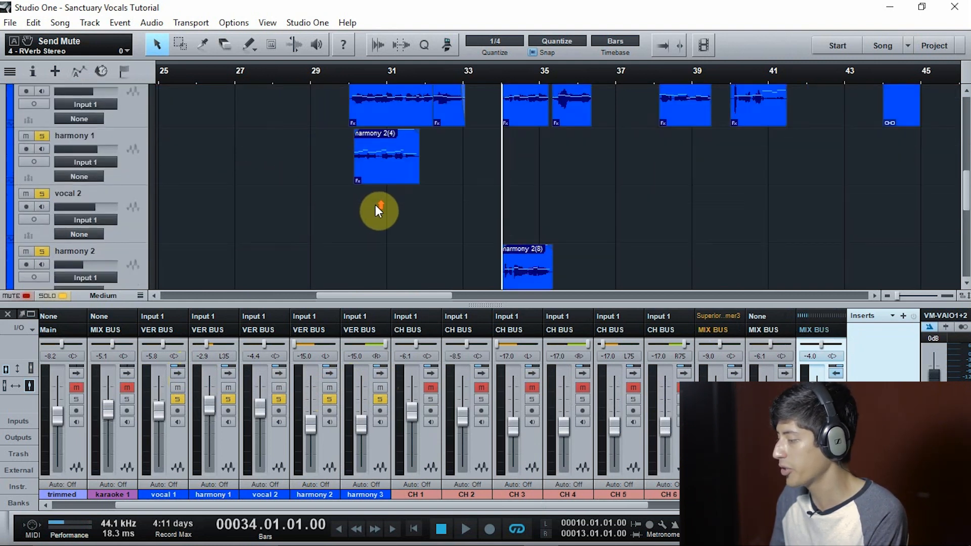
pyautogui.hscroll(5, 571, 504)
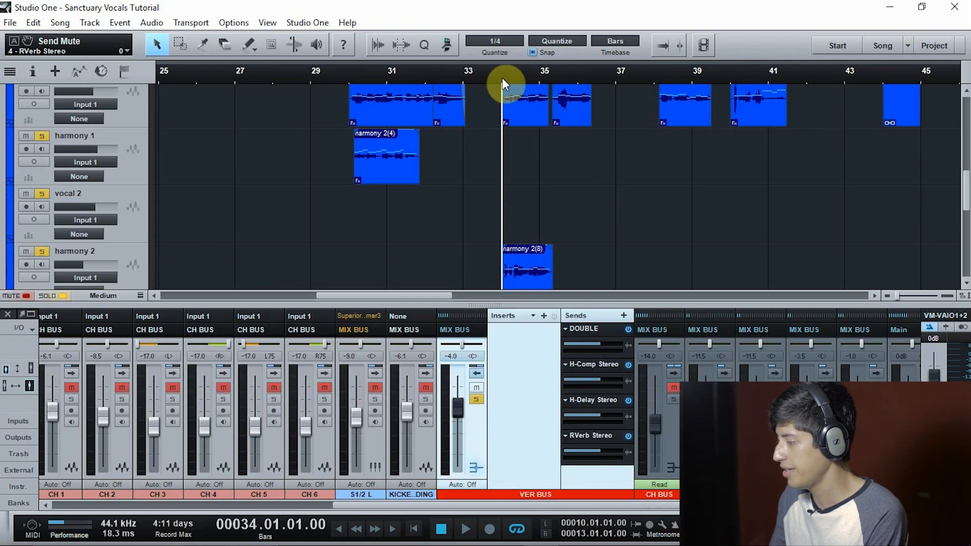
pyautogui.hscroll(1, 607, 506)
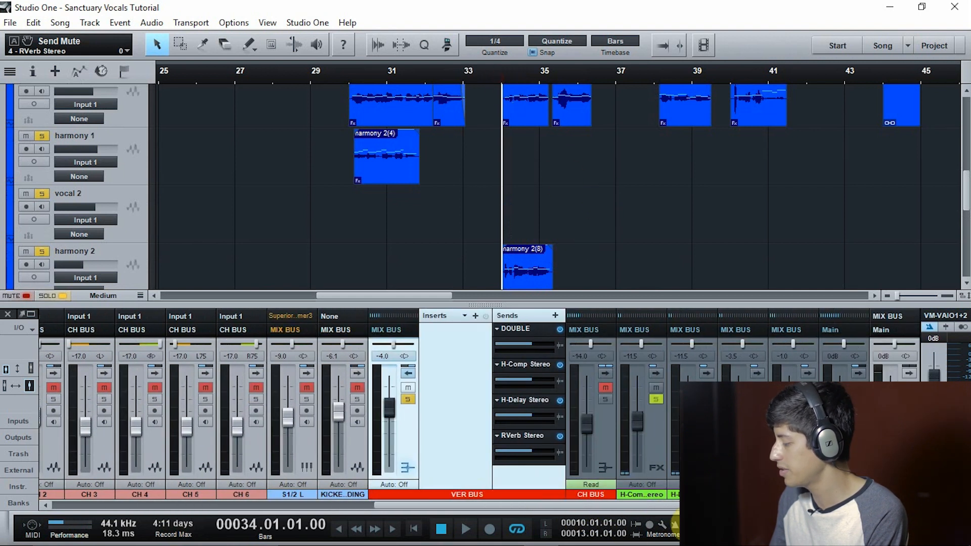
pyautogui.click(651, 431)
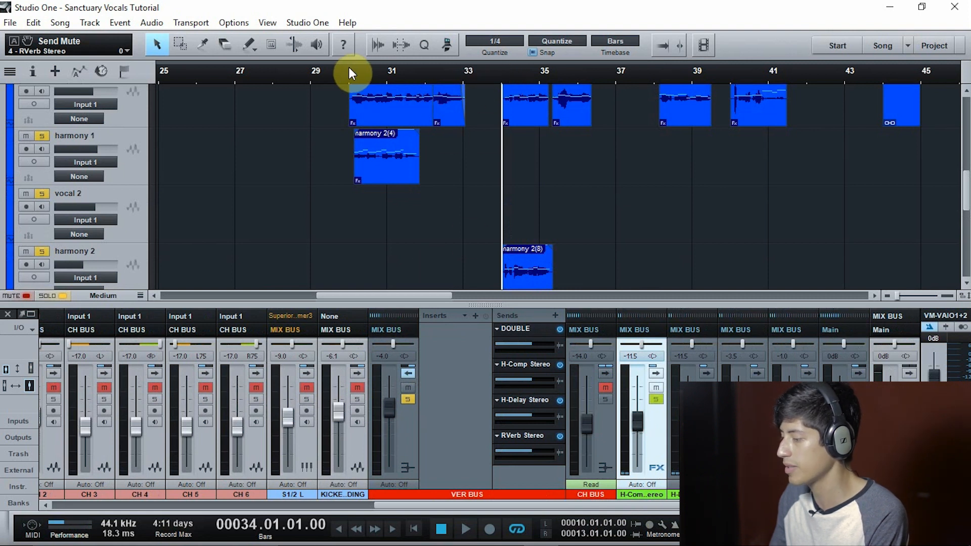
pyautogui.moveTo(504, 64); pyautogui.dragTo(596, 86)
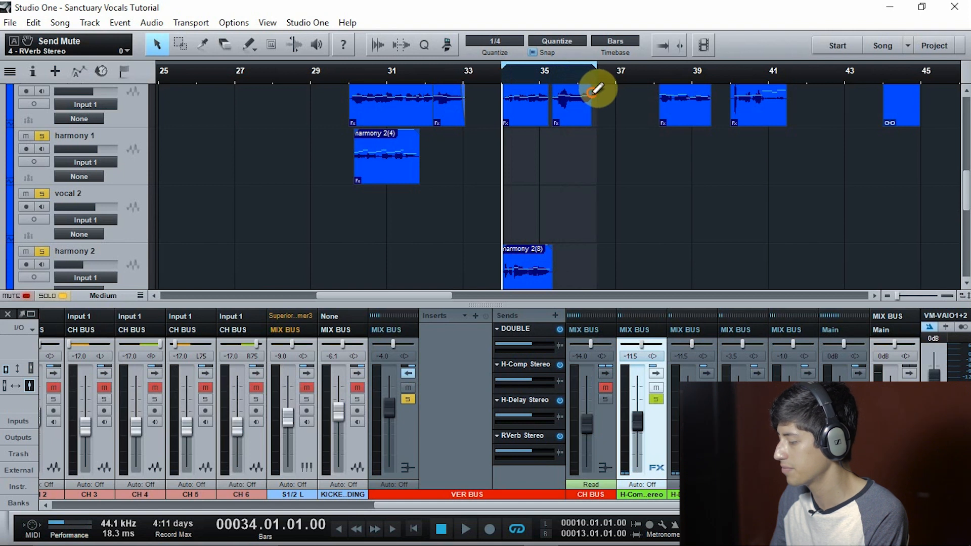
pyautogui.press('space')
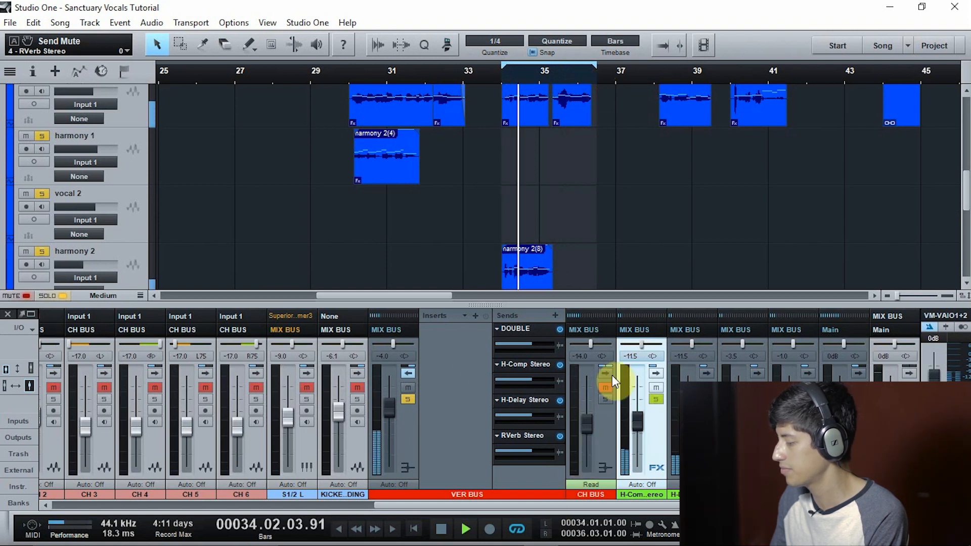
# Mute the DOUBLE, H-Comp, H-Delay and RVerb sends on the verse bus during playback, then stop
pyautogui.click(559, 330)
pyautogui.click(560, 365)
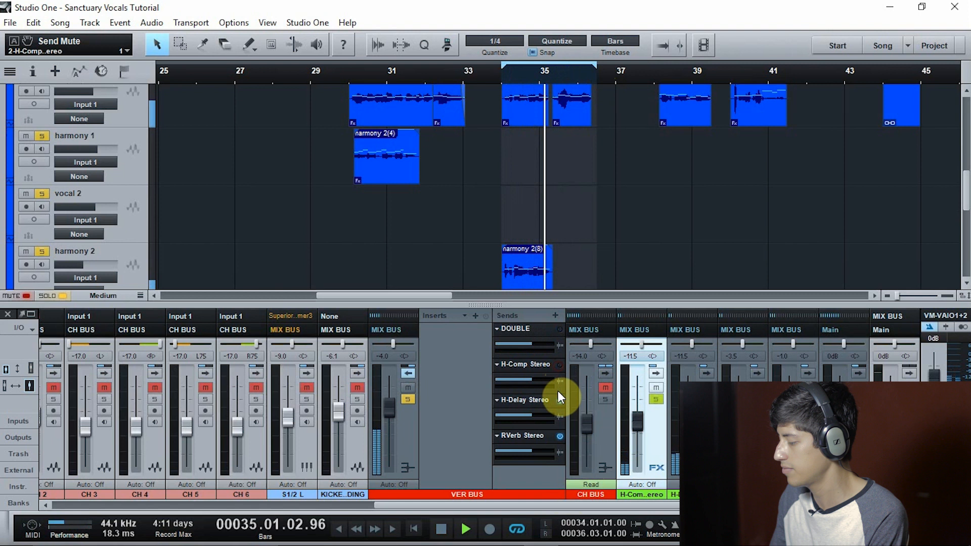
pyautogui.click(559, 400)
pyautogui.click(559, 436)
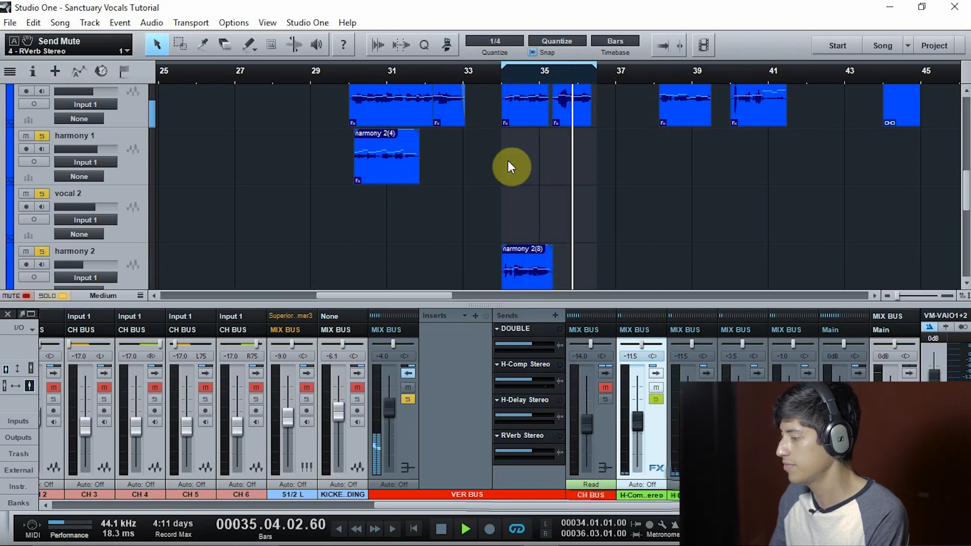
pyautogui.press('space')
# Move the loop range to bars 38 to 39.03 and play that phrase from bar 38 without sends
pyautogui.moveTo(503, 65); pyautogui.dragTo(368, 63)
pyautogui.moveTo(664, 63)
pyautogui.mouseDown()
pyautogui.moveTo(712, 64)
pyautogui.moveTo(655, 64)
pyautogui.mouseUp()
pyautogui.press('KP_1')
pyautogui.click(657, 69)
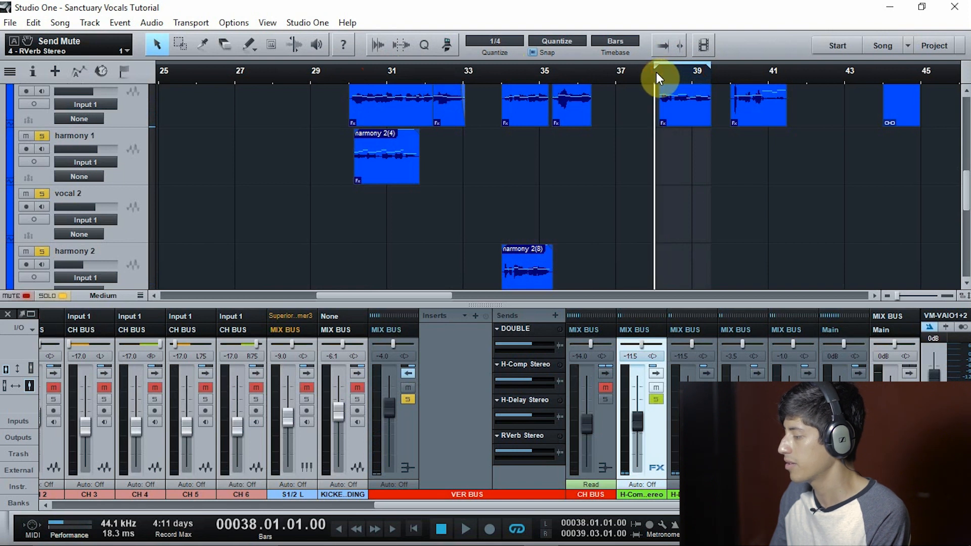
pyautogui.press('space')
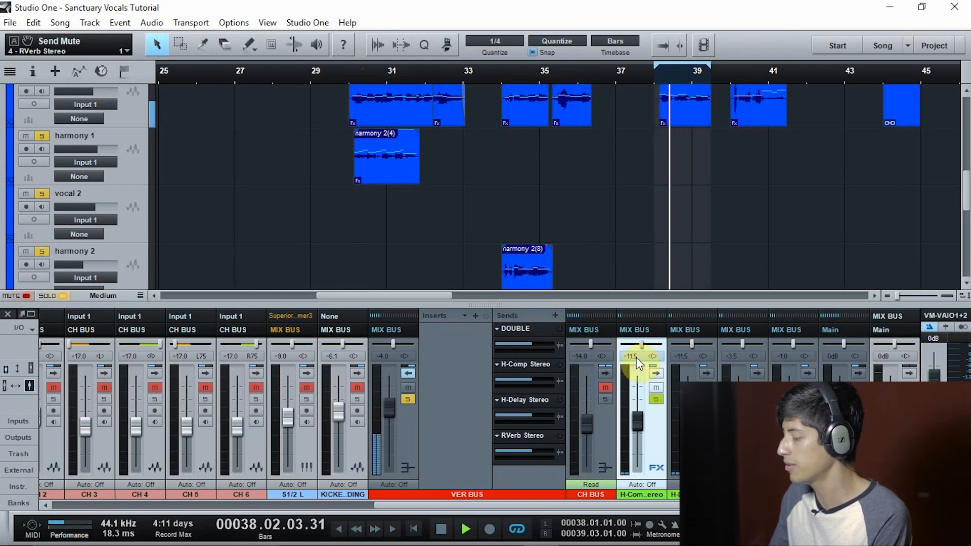
pyautogui.press('space')
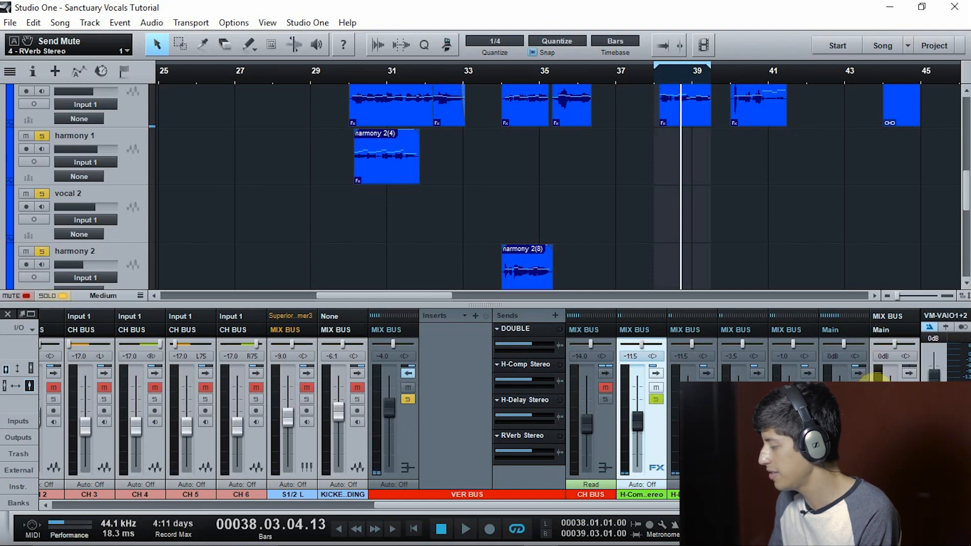
# Unmute the DOUBLE send during playback, review its Doubler4 Stereo plug-in settings, stop and close the plug-in
pyautogui.press('space')
pyautogui.click(558, 329)
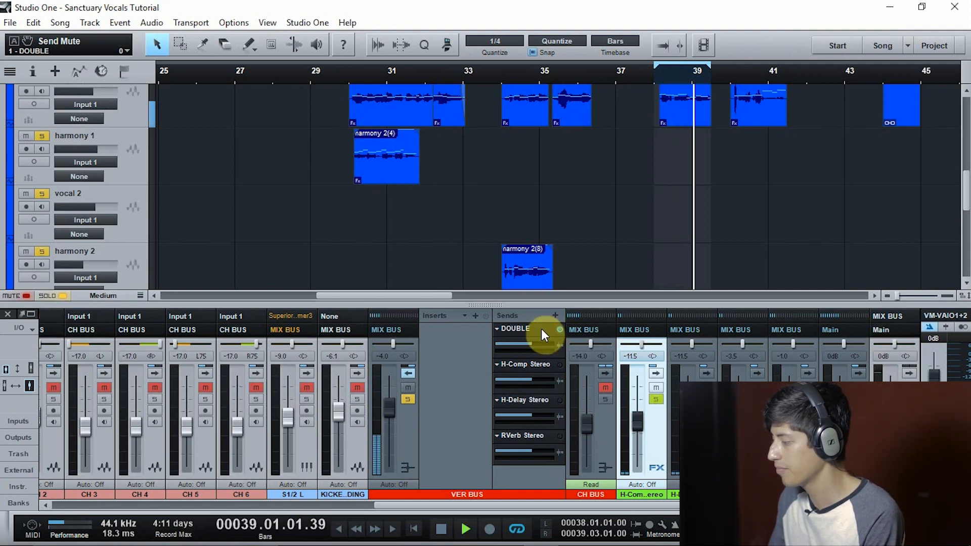
pyautogui.doubleClick(539, 329)
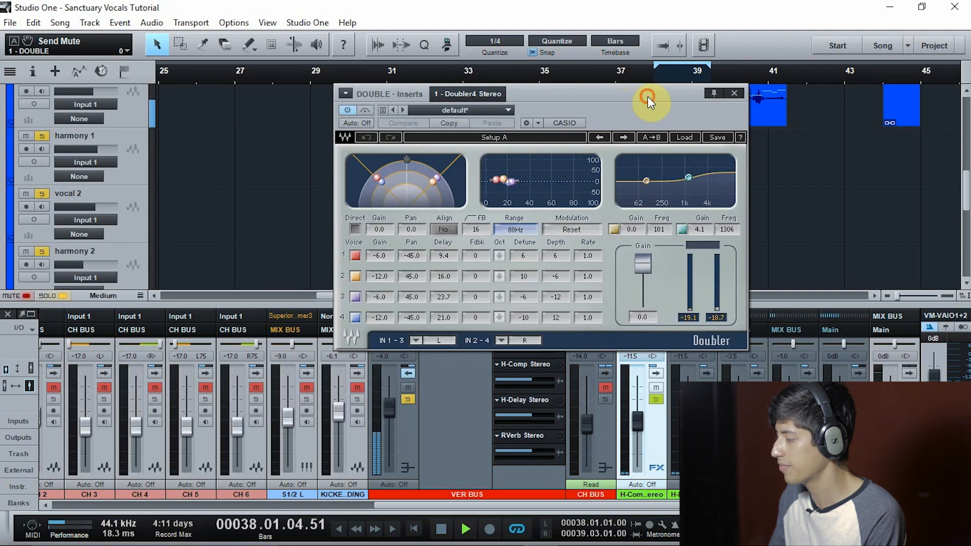
pyautogui.moveTo(647, 97); pyautogui.dragTo(565, 160)
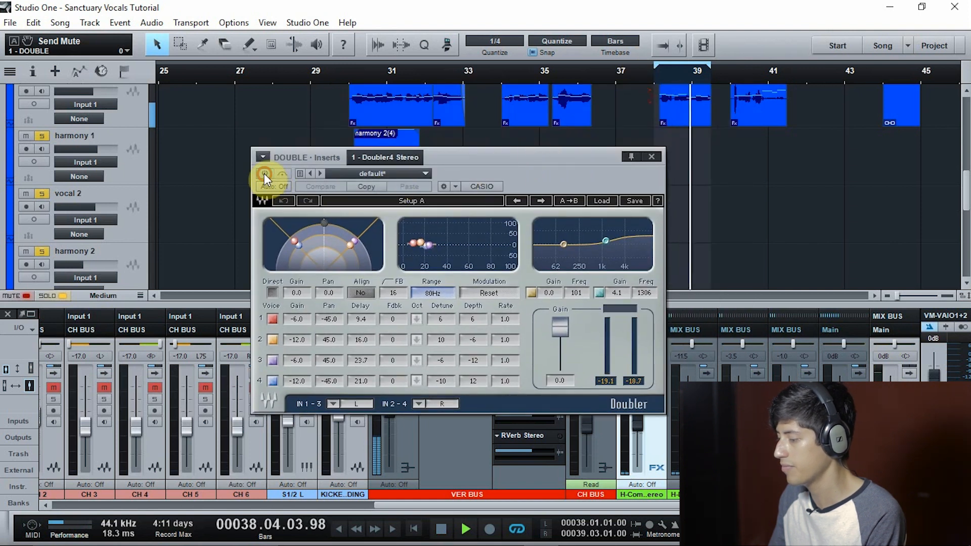
pyautogui.press('space')
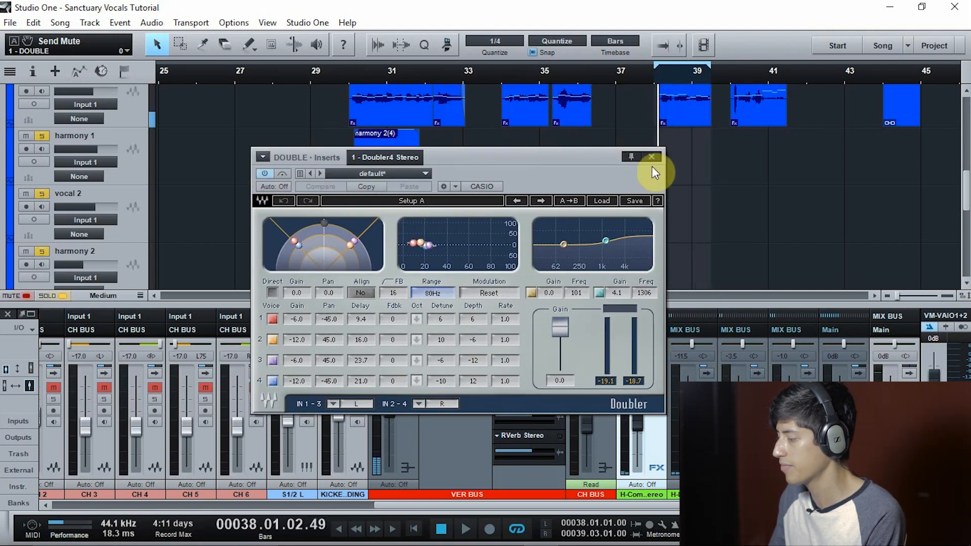
pyautogui.click(651, 158)
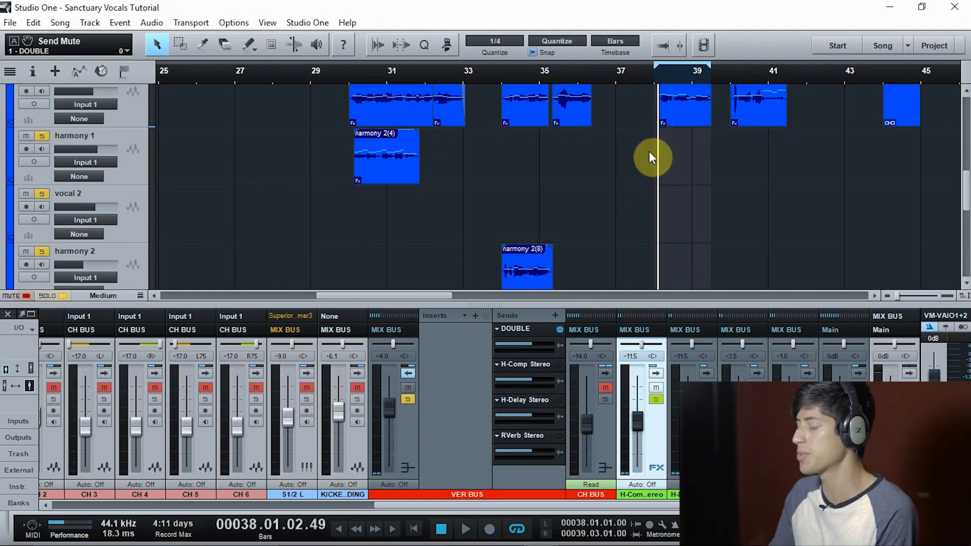
# Play the phrase with the H-Comp Stereo send enabled, review its compressor settings, close the plug-in and stop
pyautogui.press('space')
pyautogui.doubleClick(546, 363)
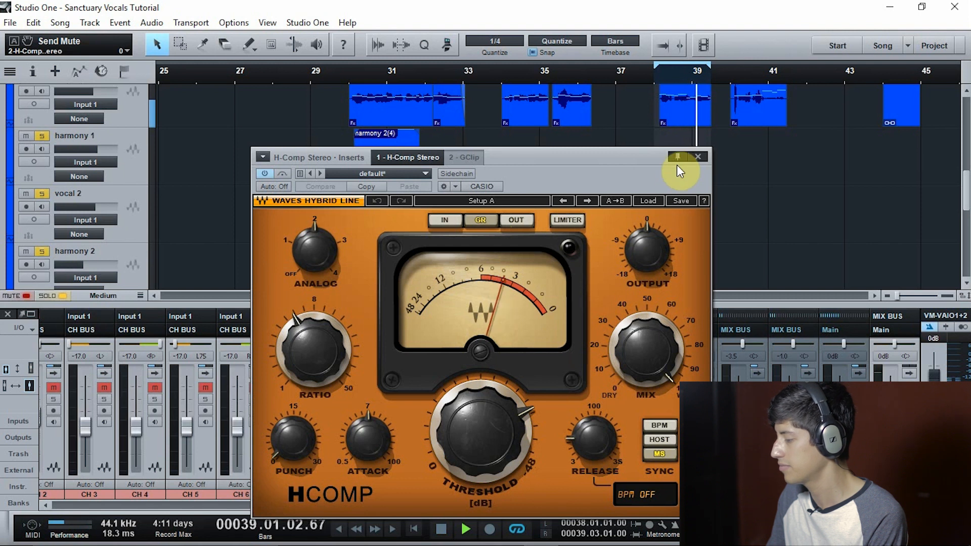
pyautogui.click(699, 156)
pyautogui.press('space')
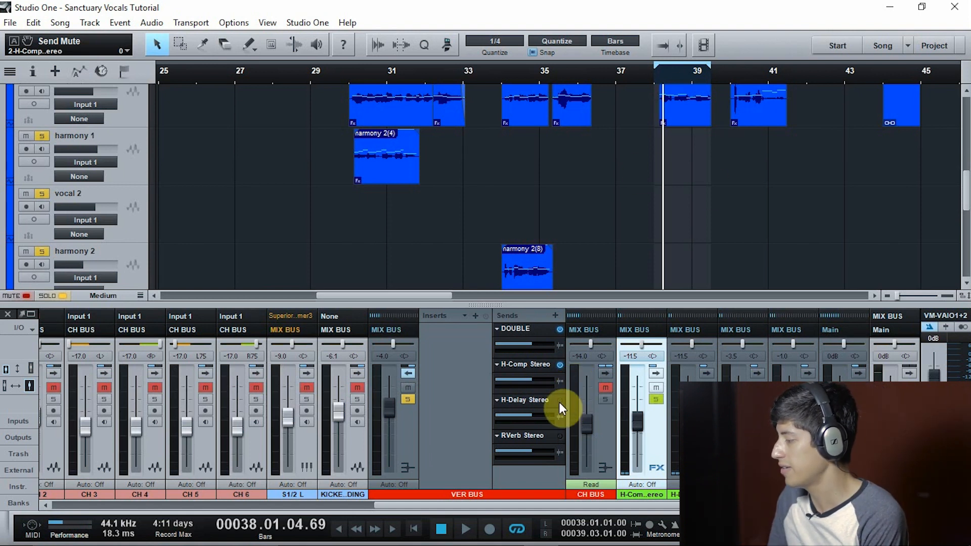
# Unmute the H-Delay Stereo and RVerb Stereo sends on the verse bus and play the phrase from bar 38
pyautogui.press('space')
pyautogui.click(561, 399)
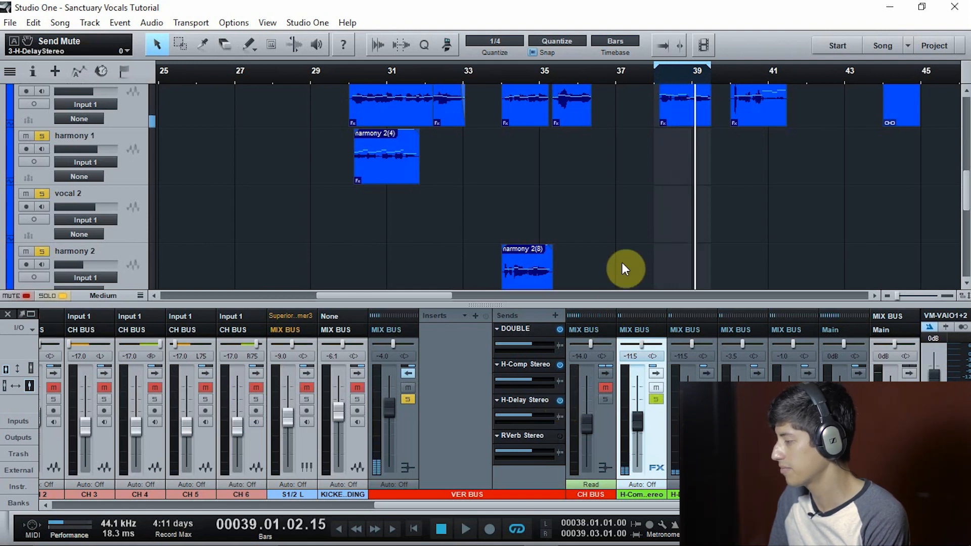
pyautogui.click(559, 435)
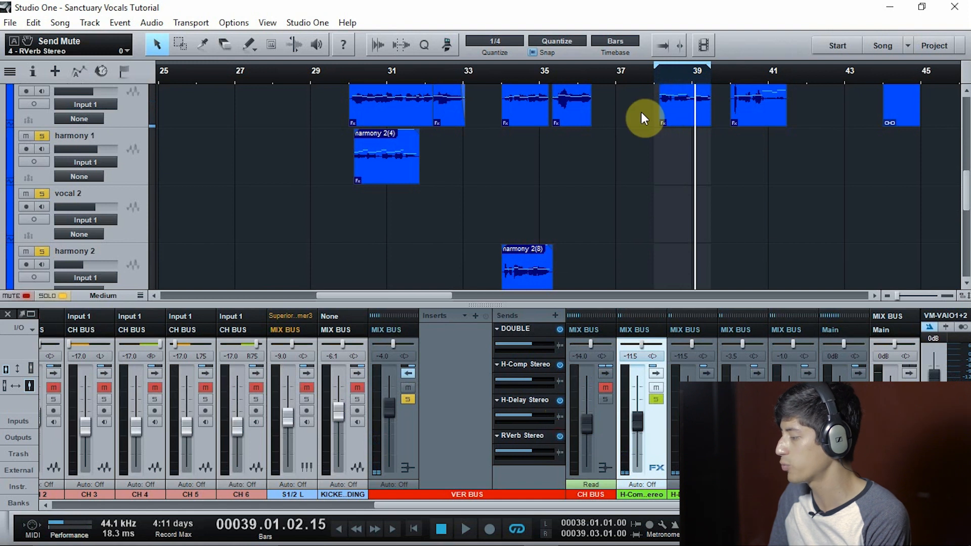
pyautogui.click(659, 73)
pyautogui.press('space')
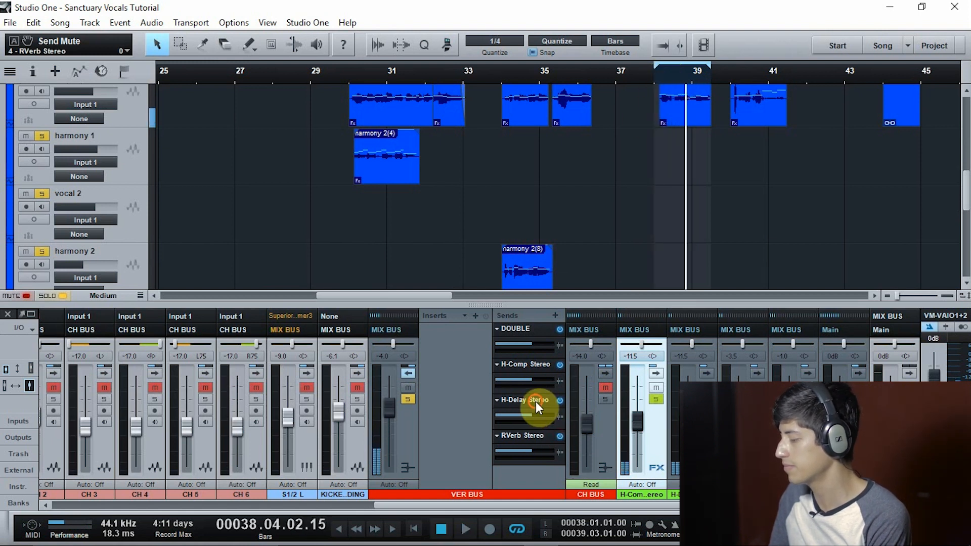
# Open the H-Delay Stereo plug-in, review its settings while playing from bar 38 and close it
pyautogui.press('space')
pyautogui.doubleClick(535, 401)
pyautogui.click(660, 80)
pyautogui.press('space')
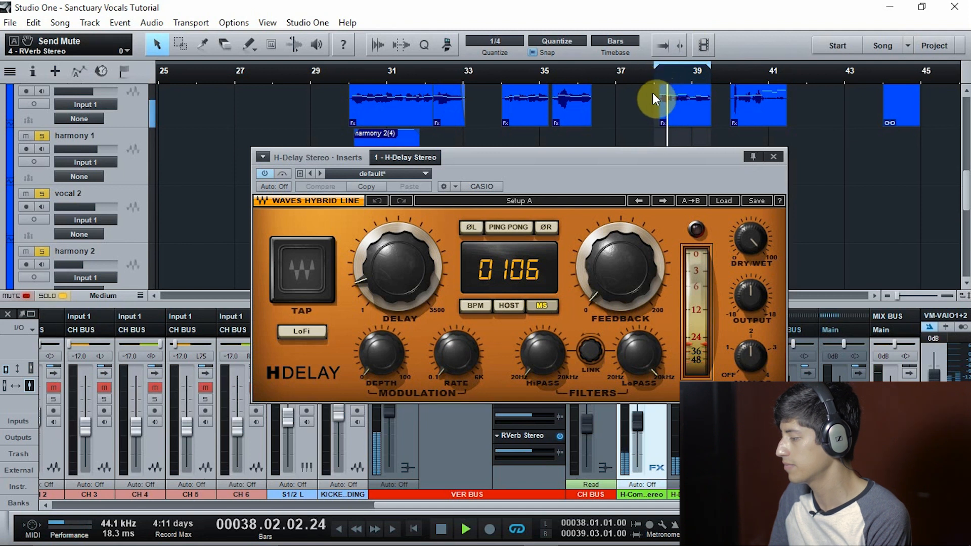
pyautogui.click(773, 156)
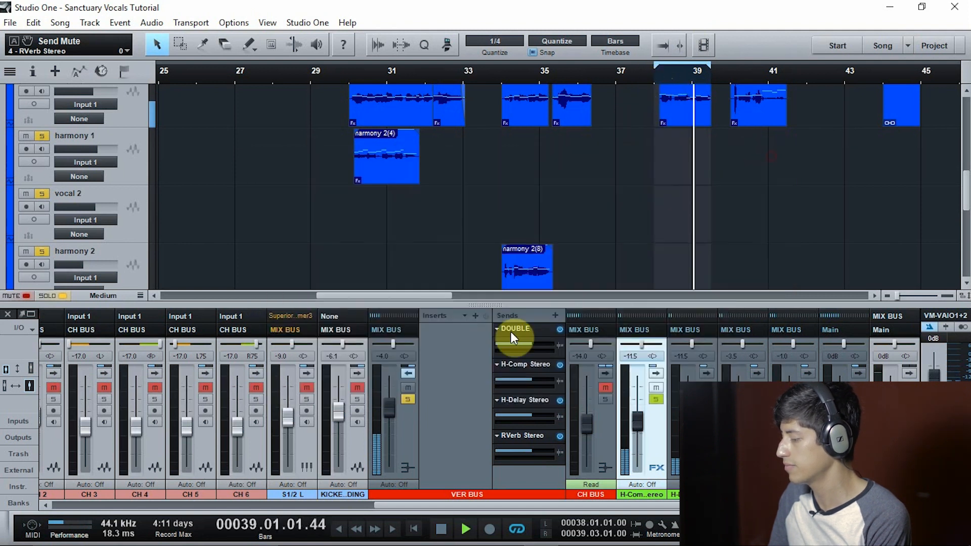
# Review the RVerb Stereo plug-in settings during playback, stop, close the plug-in and collapse the verse bus channel
pyautogui.doubleClick(528, 430)
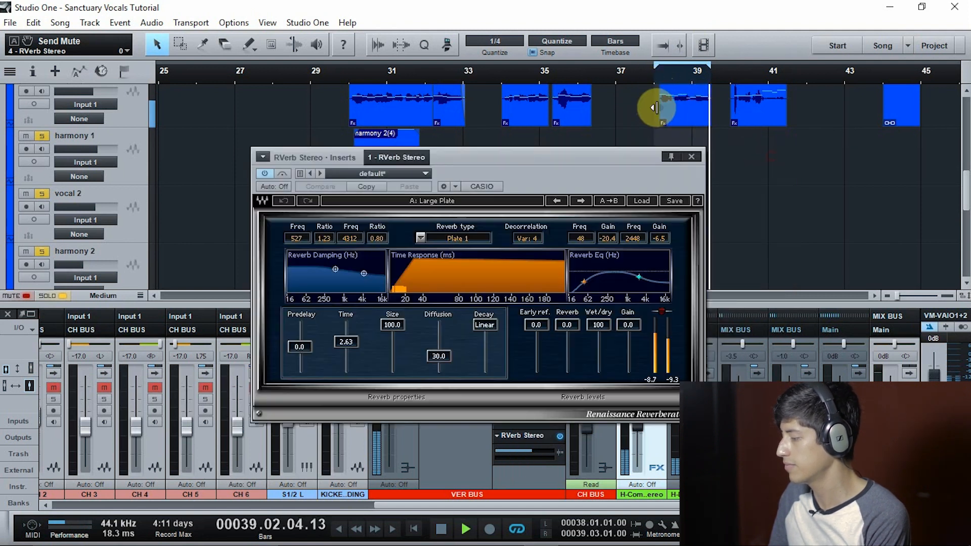
pyautogui.press('space')
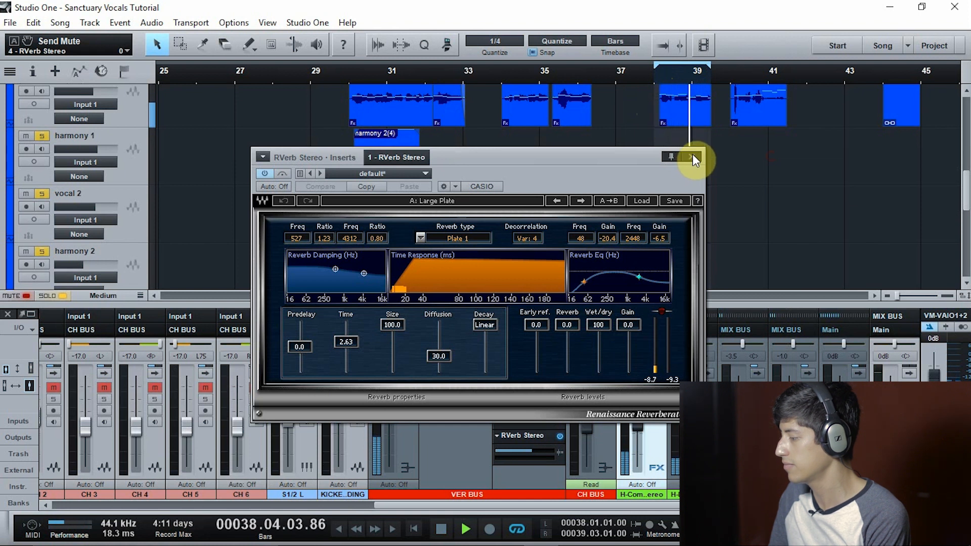
pyautogui.press('space')
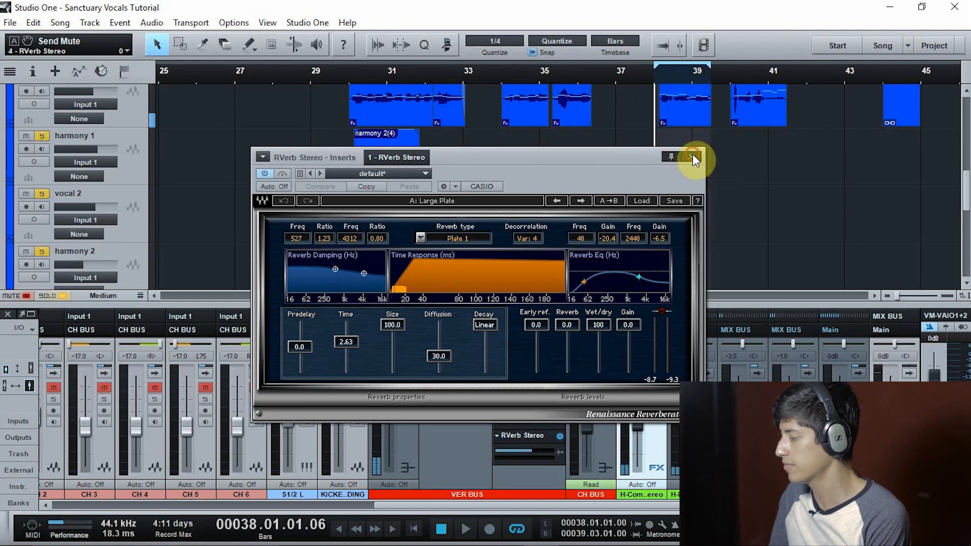
pyautogui.click(693, 153)
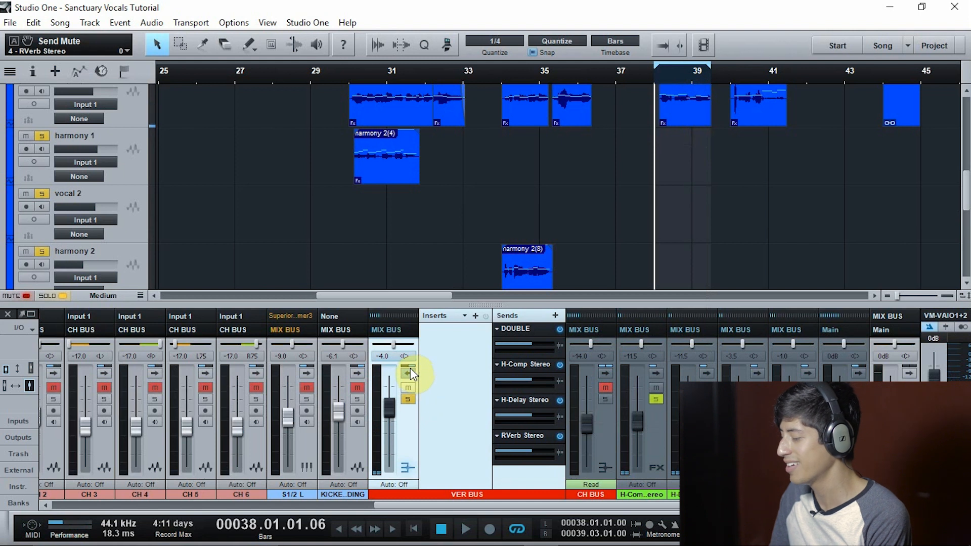
pyautogui.click(409, 373)
pyautogui.click(554, 399)
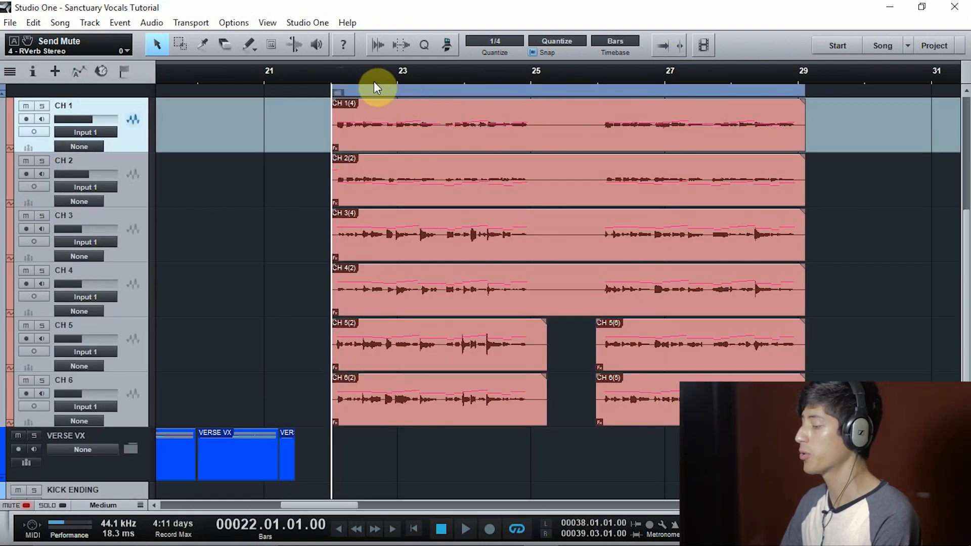
# Play the chorus vocals from bar 22 with the CH VX folder soloed, skipping ahead to the second phrase at bar 26
pyautogui.press('space')
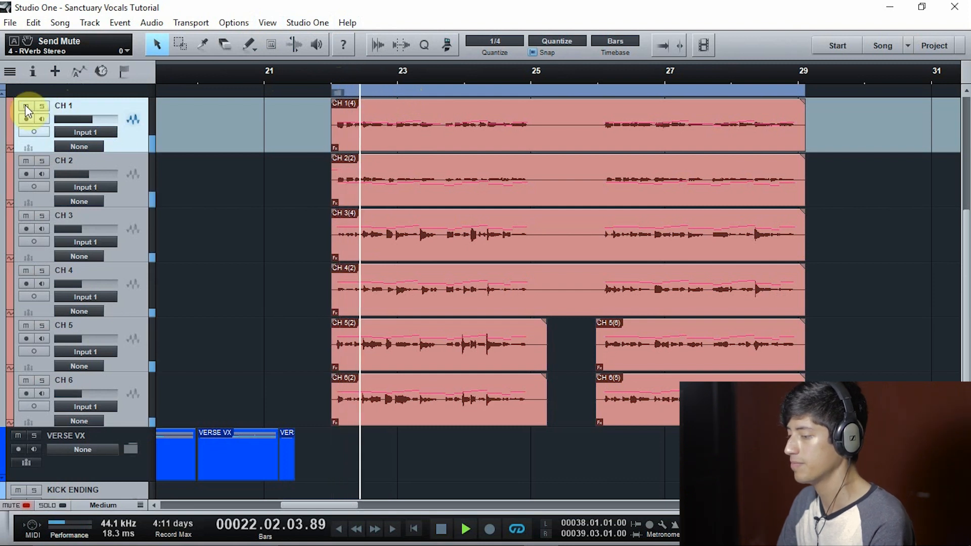
pyautogui.scroll(3, 24, 120)
pyautogui.click(34, 142)
pyautogui.scroll(-1, 38, 143)
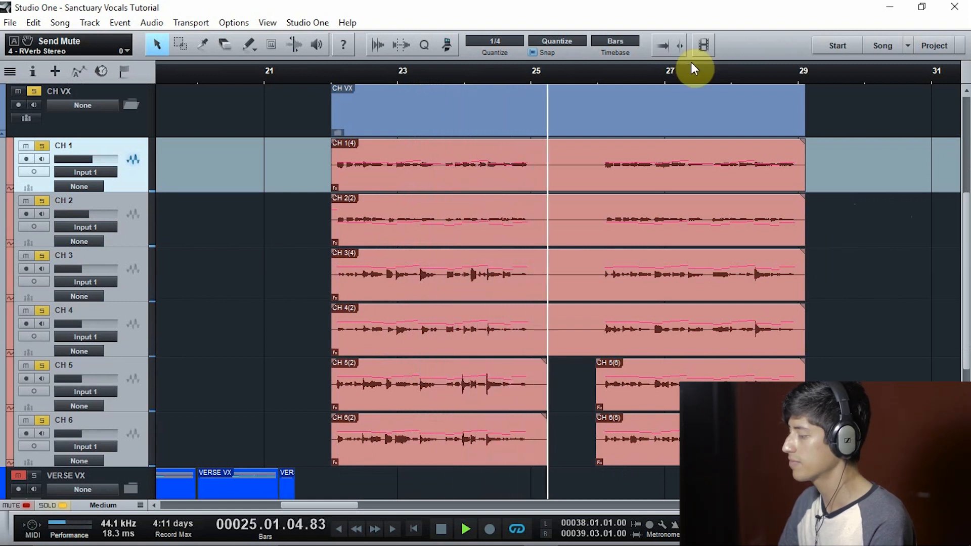
pyautogui.click(595, 71)
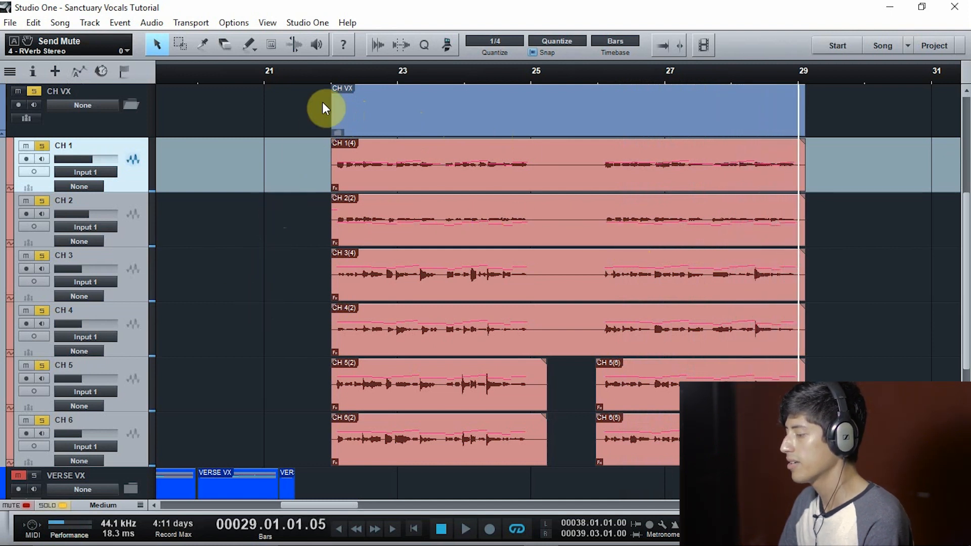
# Audition CH 1 on its own from bar 22, skip to the second phrase near bar 26 and stop playback
pyautogui.click(324, 71)
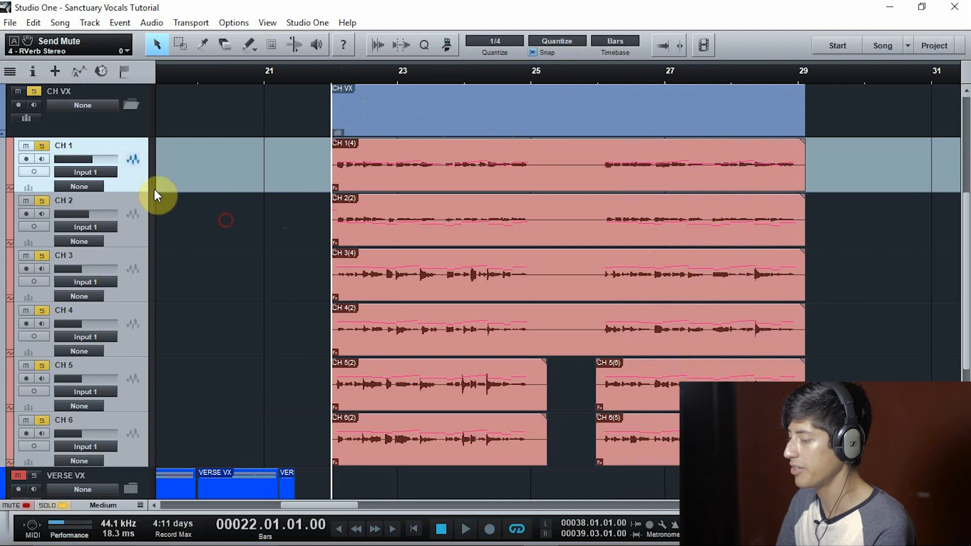
pyautogui.click(117, 146)
pyautogui.press('space')
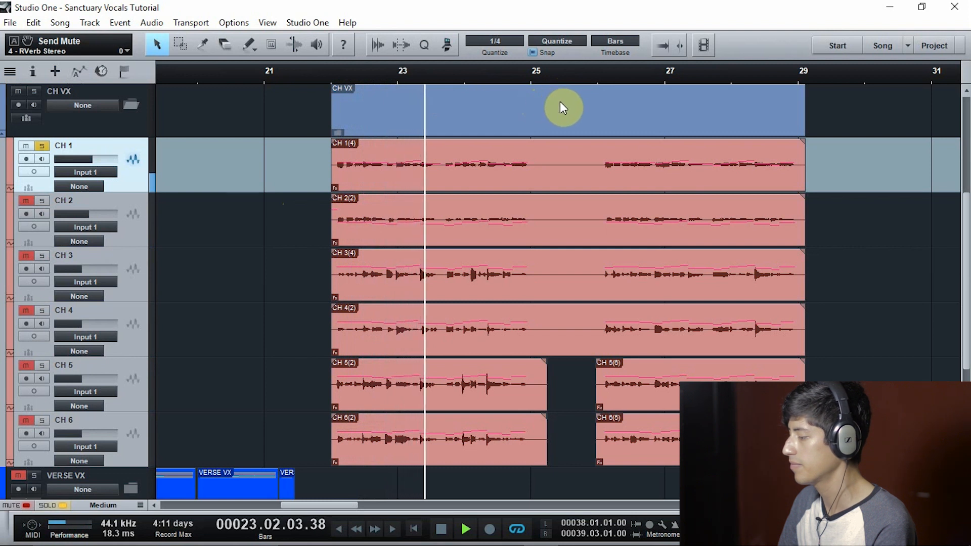
pyautogui.click(600, 81)
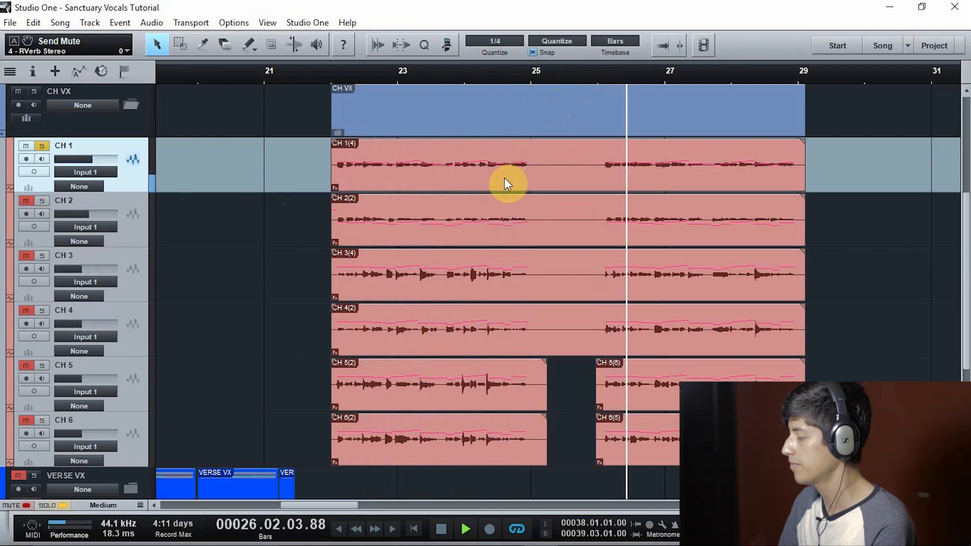
pyautogui.press('space')
# Audition CH 2 on its own from bar 22
pyautogui.click(329, 76)
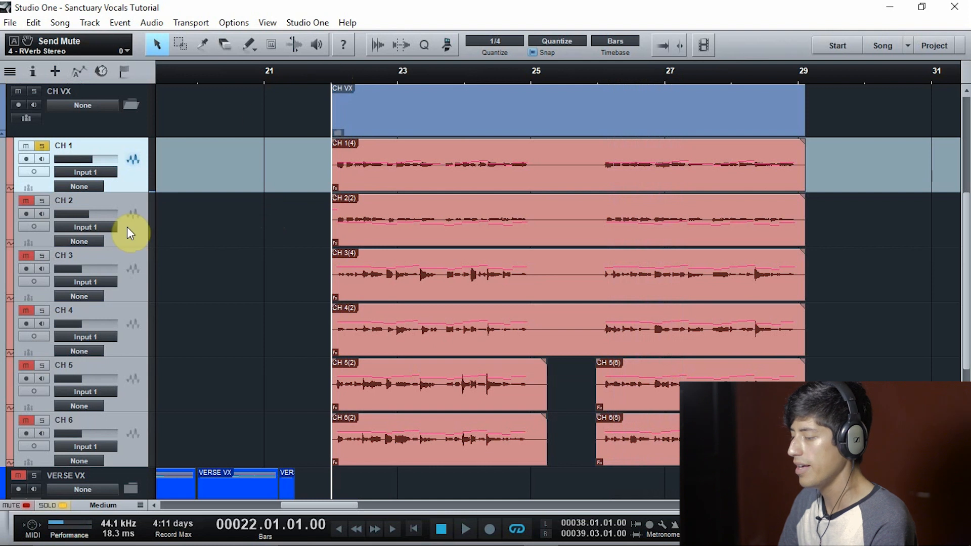
pyautogui.click(133, 237)
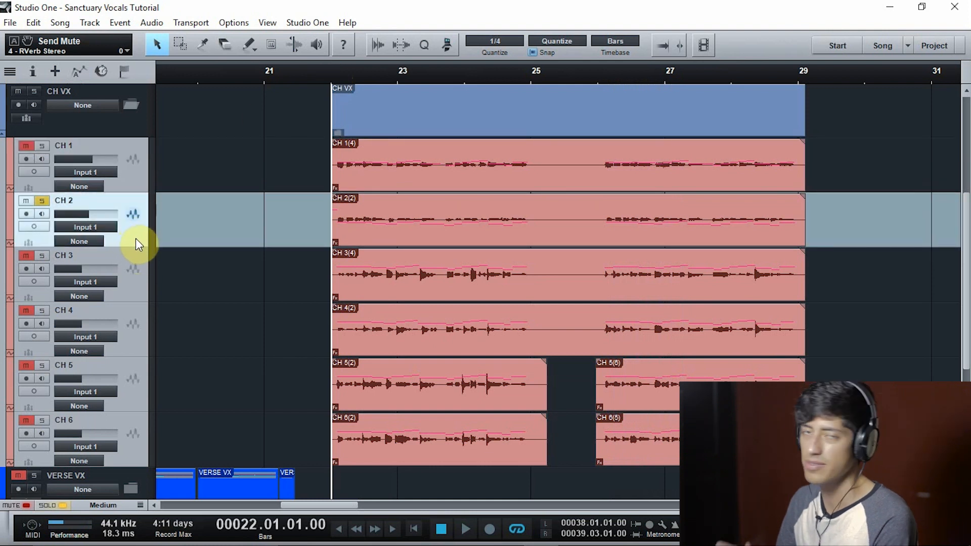
pyautogui.press('space')
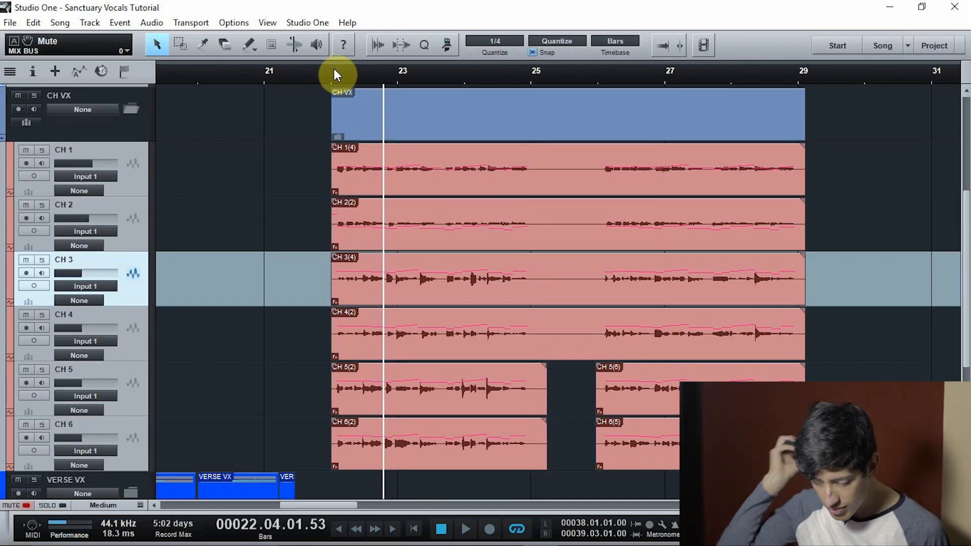
# Play CH 1 and CH 2 soloed together from bar 22, compare each one alone during playback, and stop
pyautogui.click(328, 71)
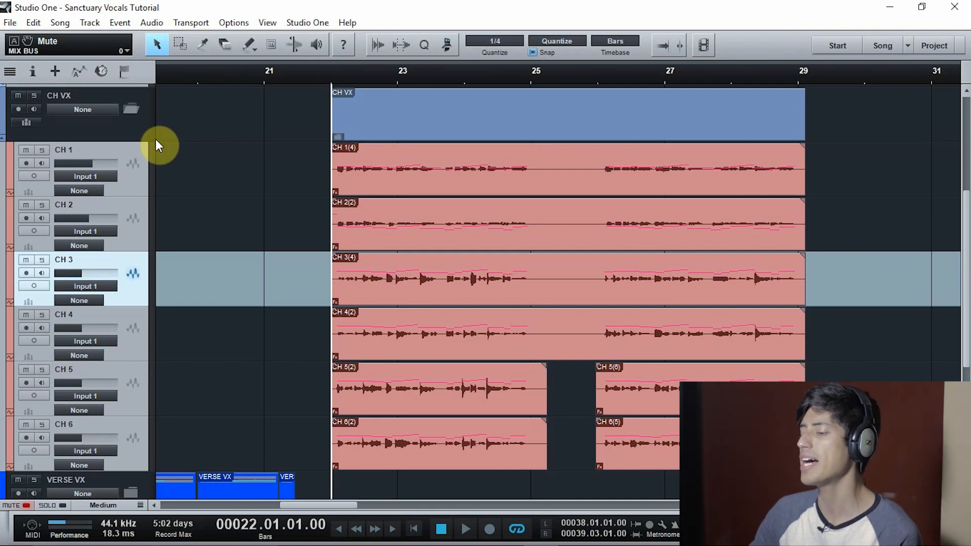
pyautogui.click(43, 150)
pyautogui.click(44, 205)
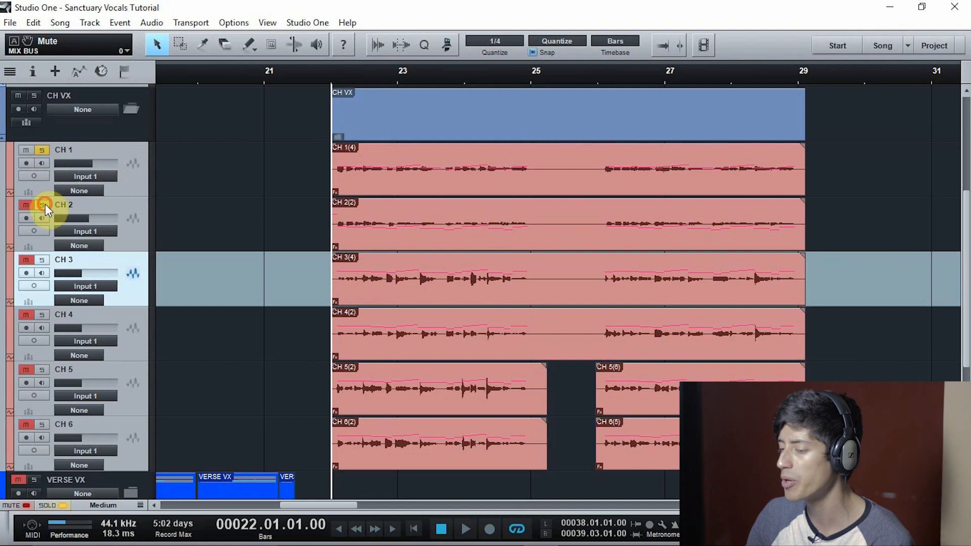
pyautogui.press('space')
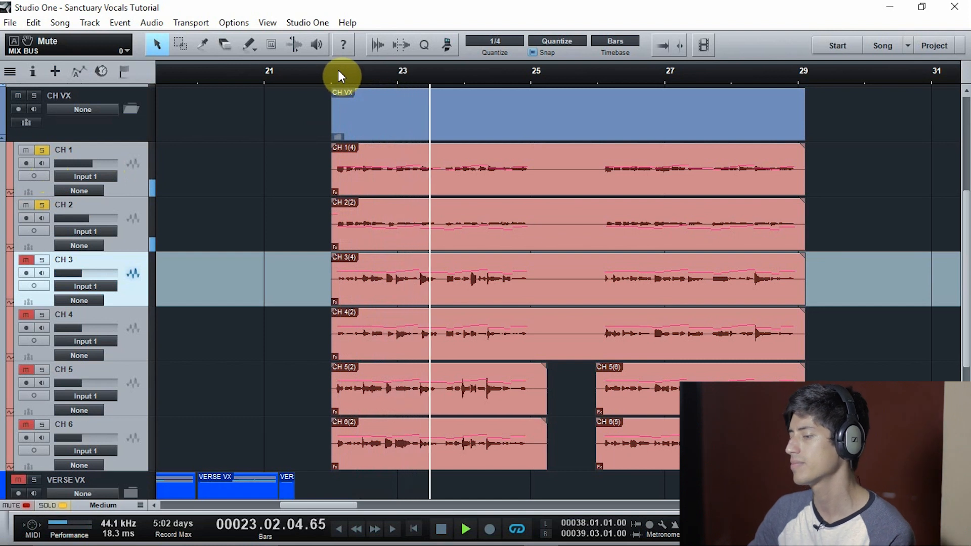
pyautogui.click(121, 150)
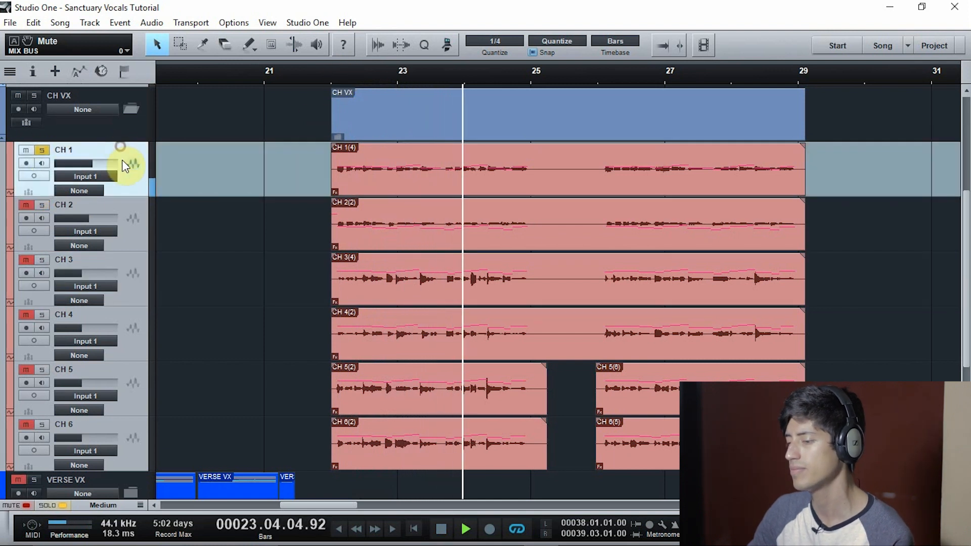
pyautogui.click(124, 205)
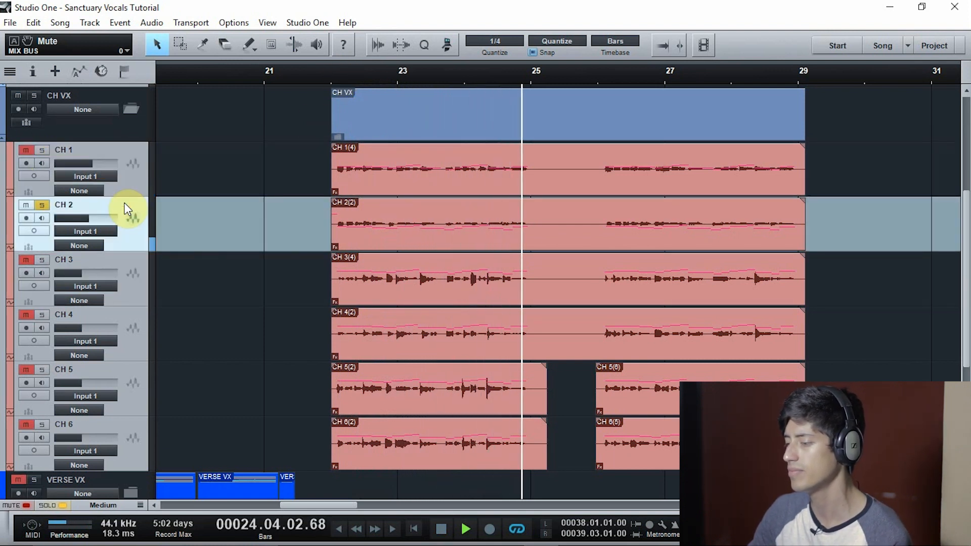
pyautogui.press('space')
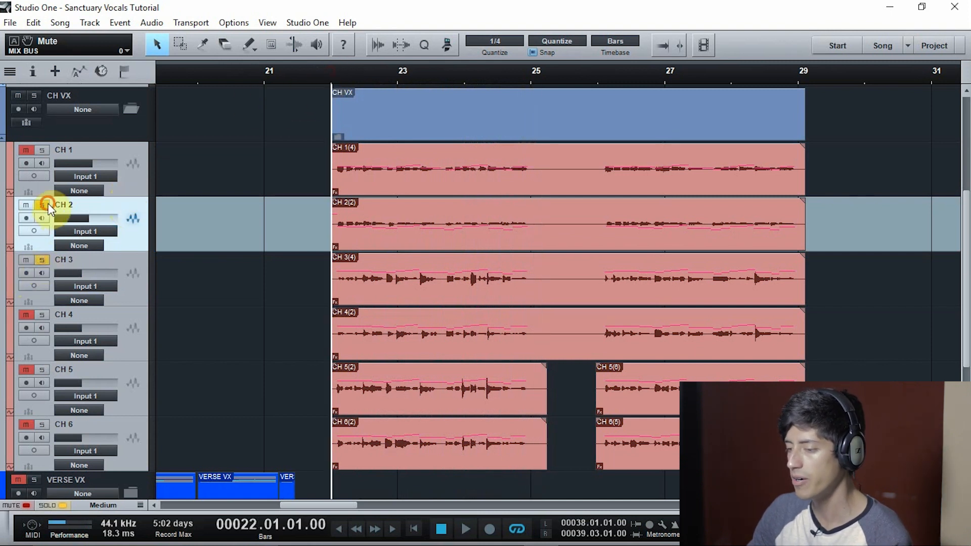
# Solo the CH 3 to CH 6 layers together, play them from bar 22 and stop
pyautogui.click(42, 314)
pyautogui.click(42, 369)
pyautogui.click(42, 424)
pyautogui.press('space')
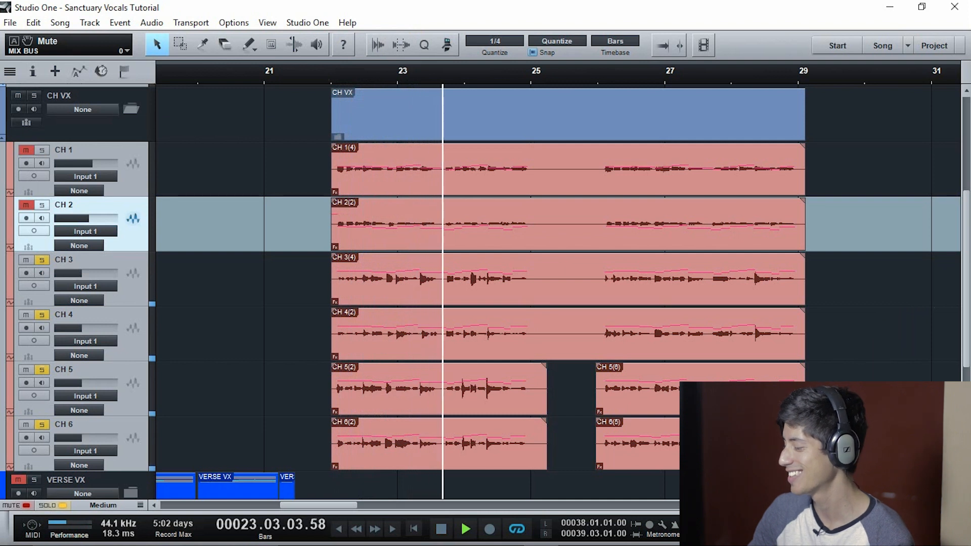
pyautogui.press('space')
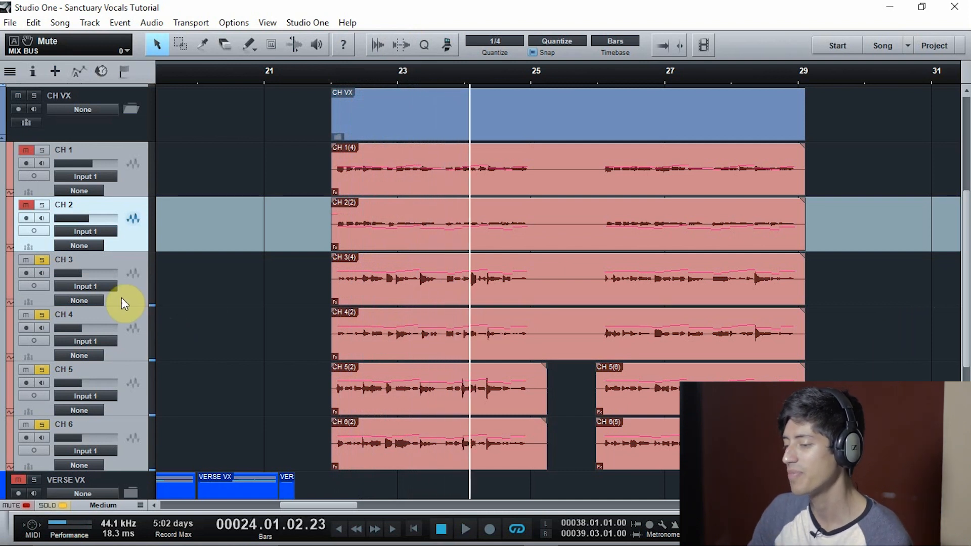
# Play from bar 22 while soloing CH 3, CH 4, CH 5 and CH 6 one after another
pyautogui.click(125, 263)
pyautogui.click(333, 73)
pyautogui.press('space')
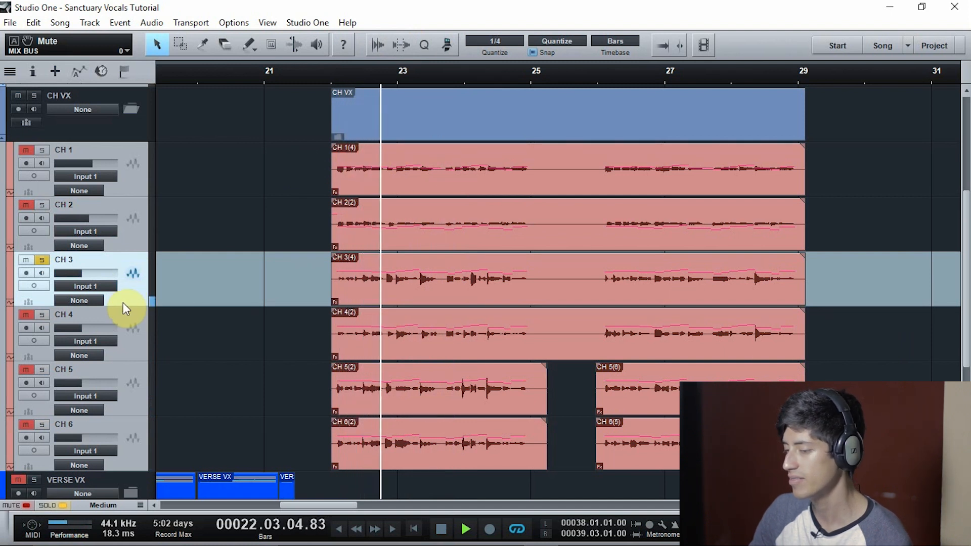
pyautogui.click(128, 316)
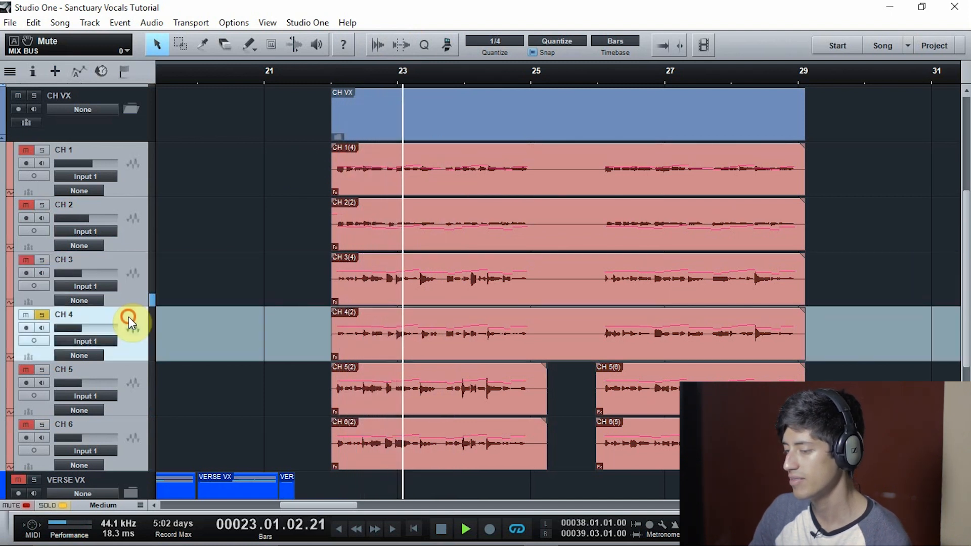
pyautogui.click(124, 374)
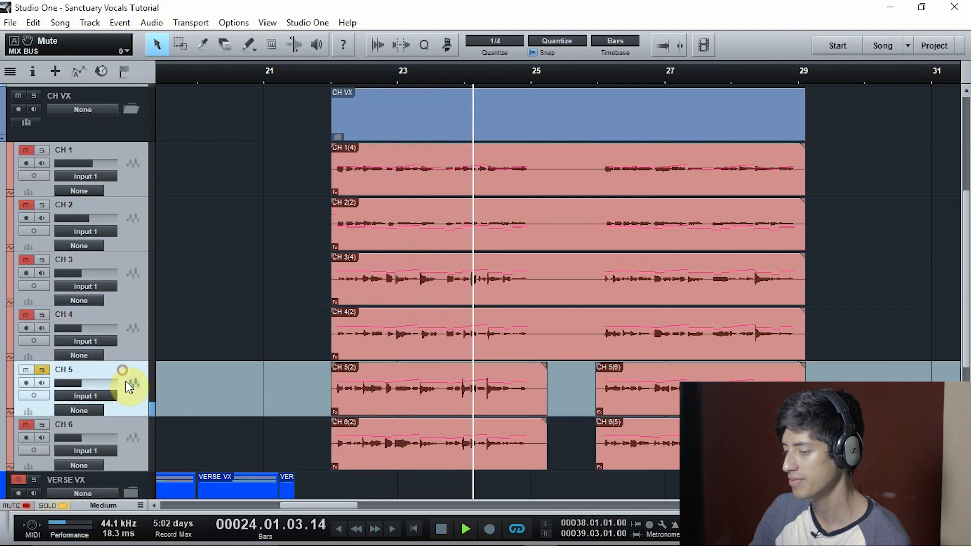
pyautogui.click(124, 424)
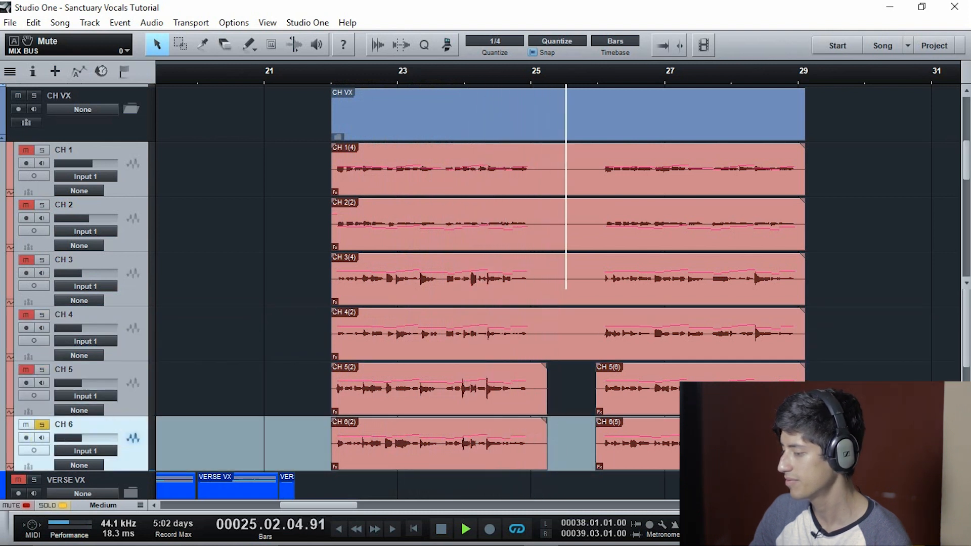
# Show the mixer, add CH 5 to the soloed CH 6 during playback, and stop
pyautogui.press('F3')
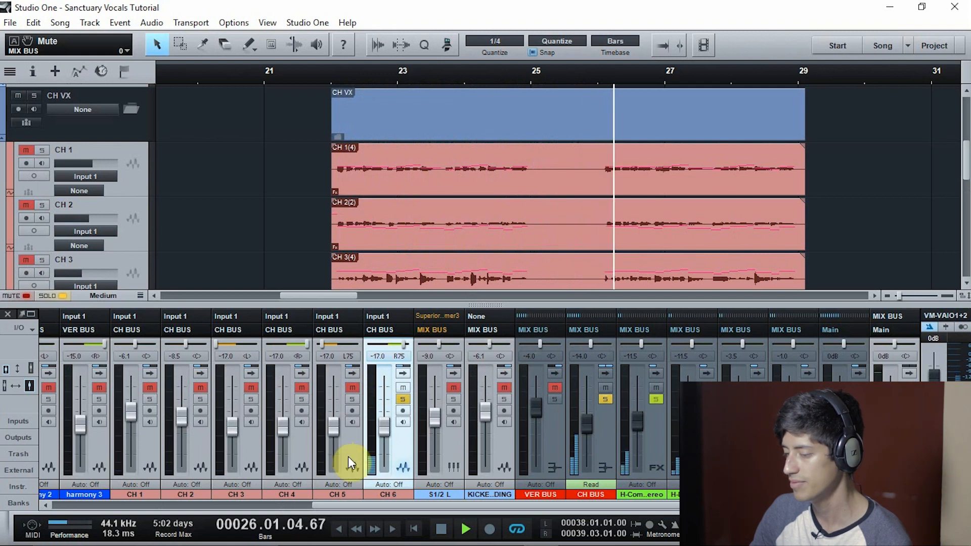
pyautogui.click(355, 401)
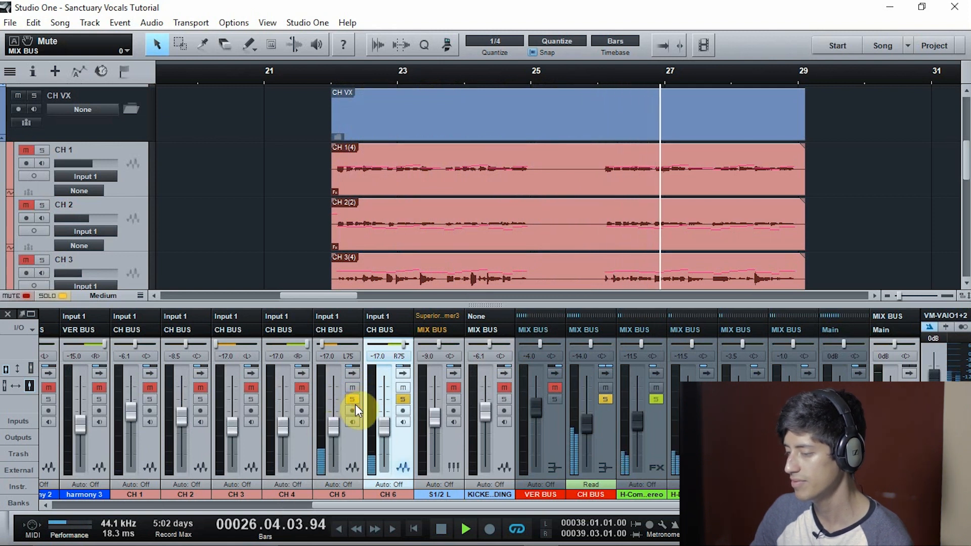
pyautogui.press('space')
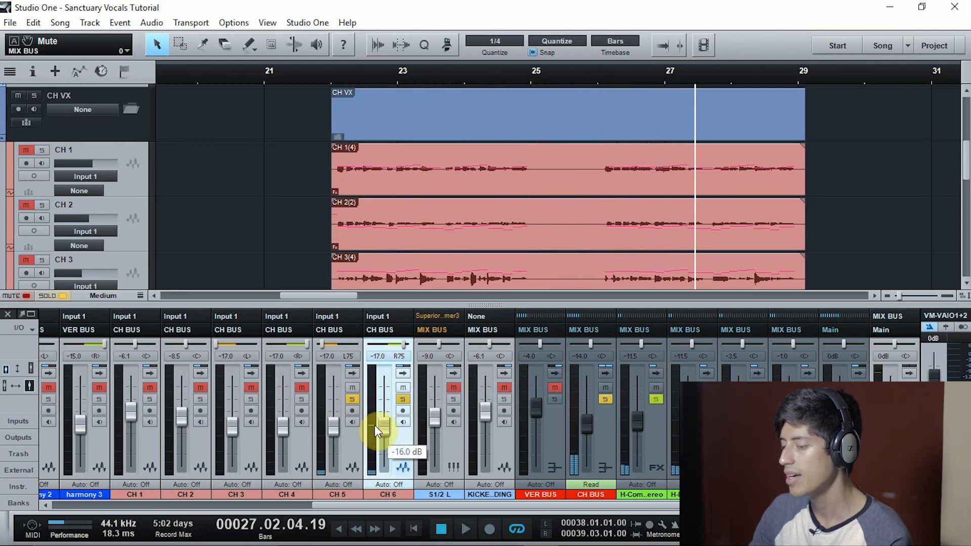
# Solo CH 3 and CH 4 in the mixer, play from bar 22 comparing each one's panned part, and stop
pyautogui.click(255, 441)
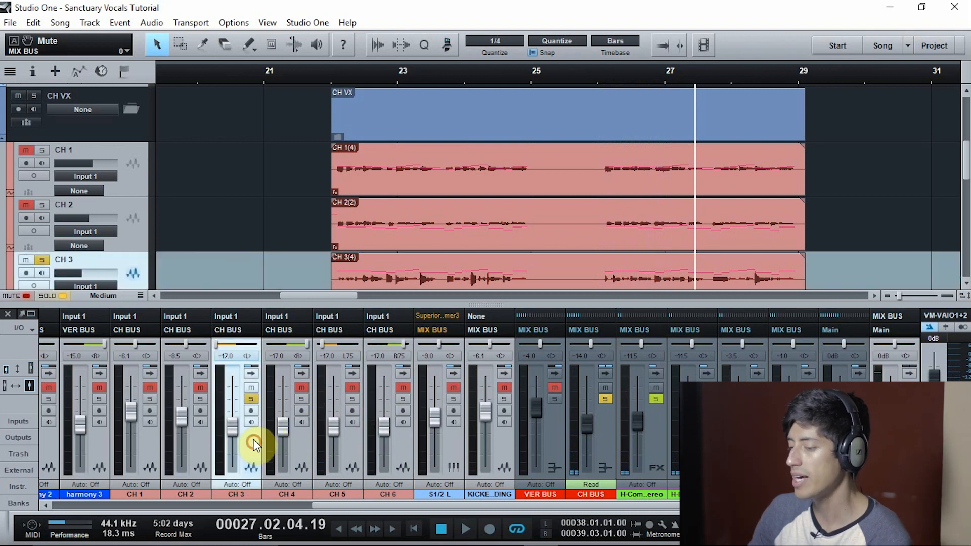
pyautogui.click(302, 399)
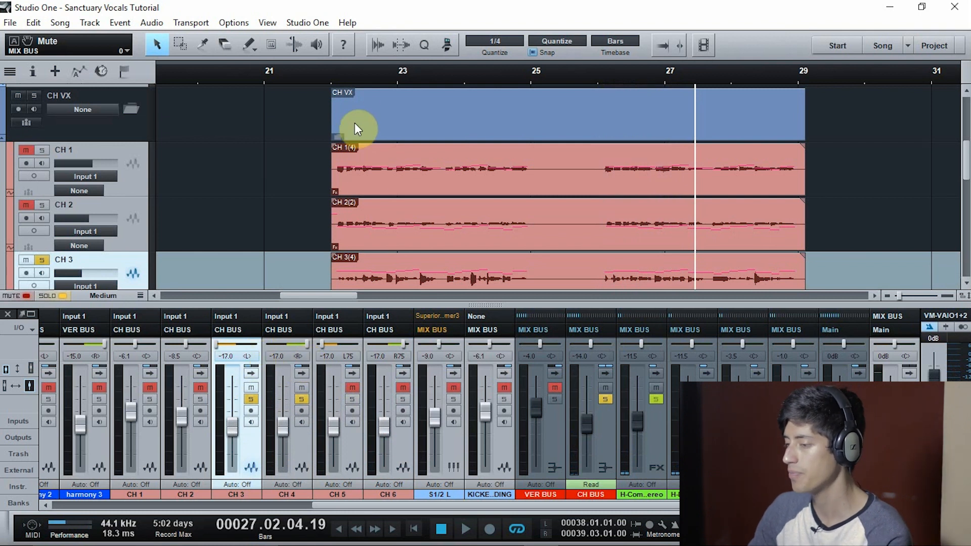
pyautogui.click(330, 72)
pyautogui.press('space')
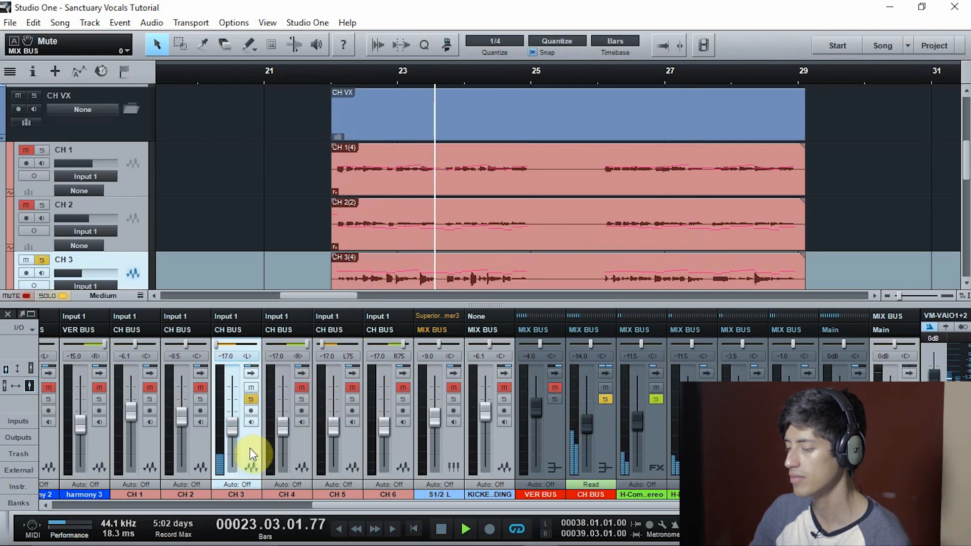
pyautogui.click(304, 443)
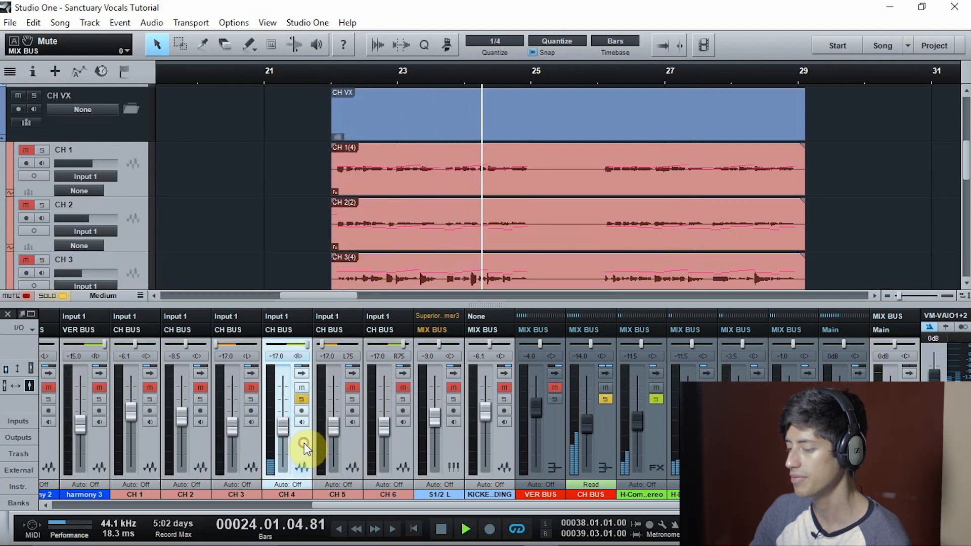
pyautogui.press('space')
# Play the hard-panned CH 5 and CH 6 pair from bar 22
pyautogui.click(358, 447)
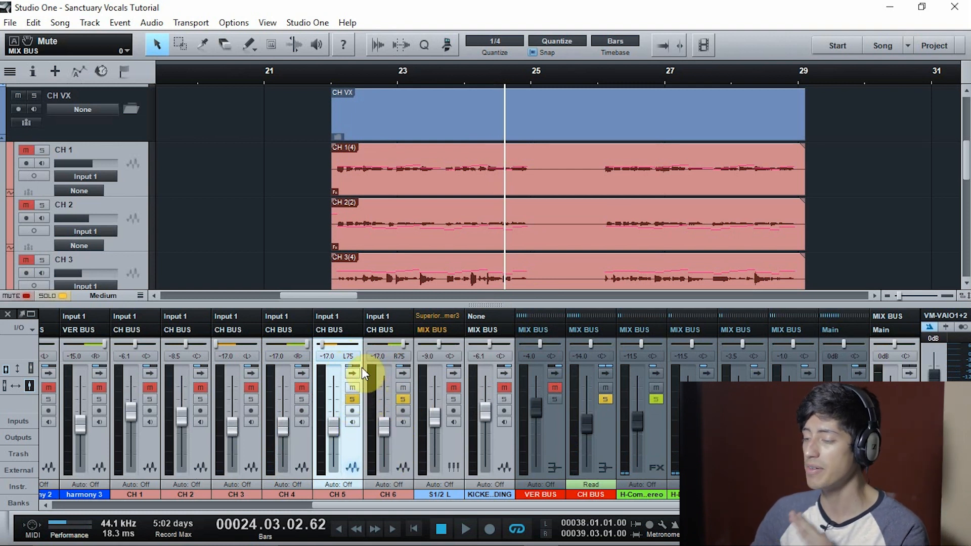
pyautogui.click(330, 78)
pyautogui.press('space')
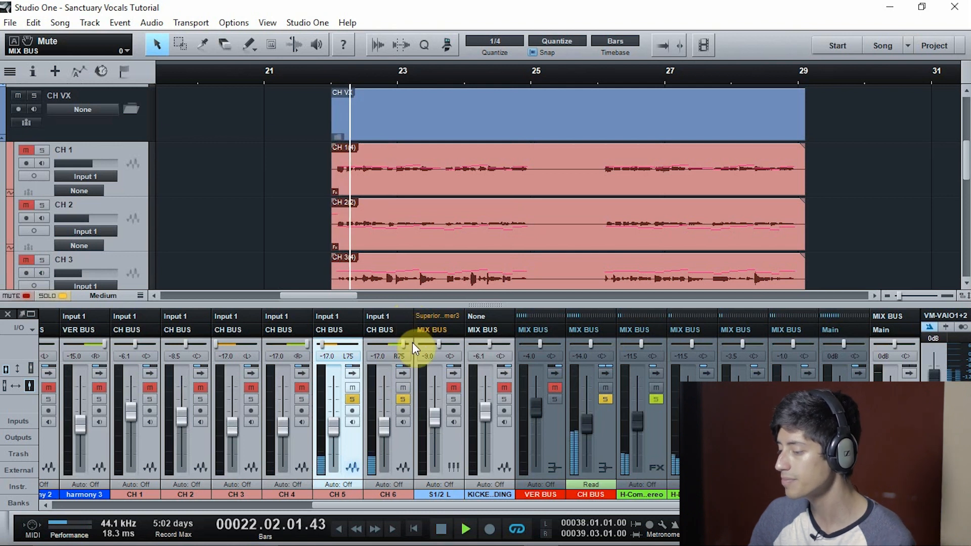
# Add CH 4, CH 3, CH 2 and CH 1 to the solo one by one during playback to hear all chorus layers
pyautogui.click(303, 399)
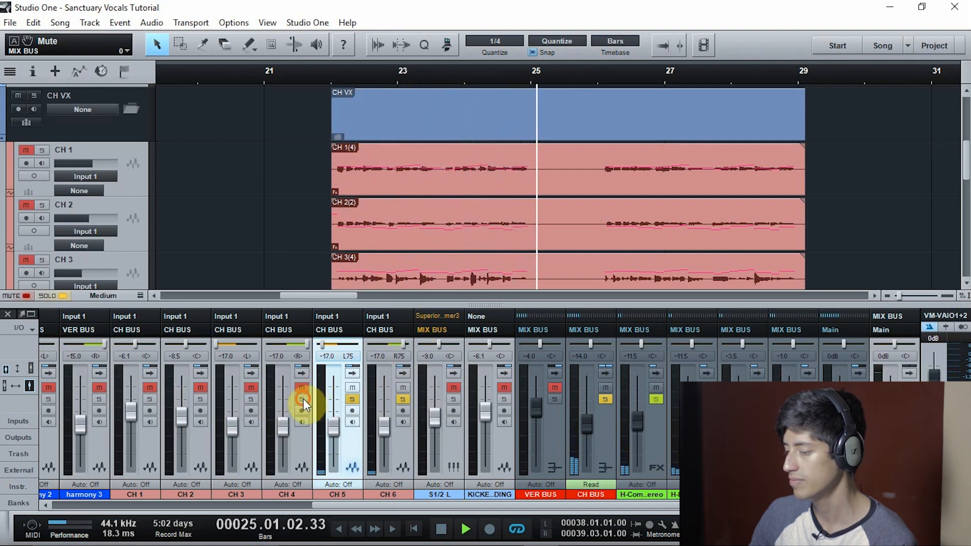
pyautogui.click(256, 398)
pyautogui.click(201, 400)
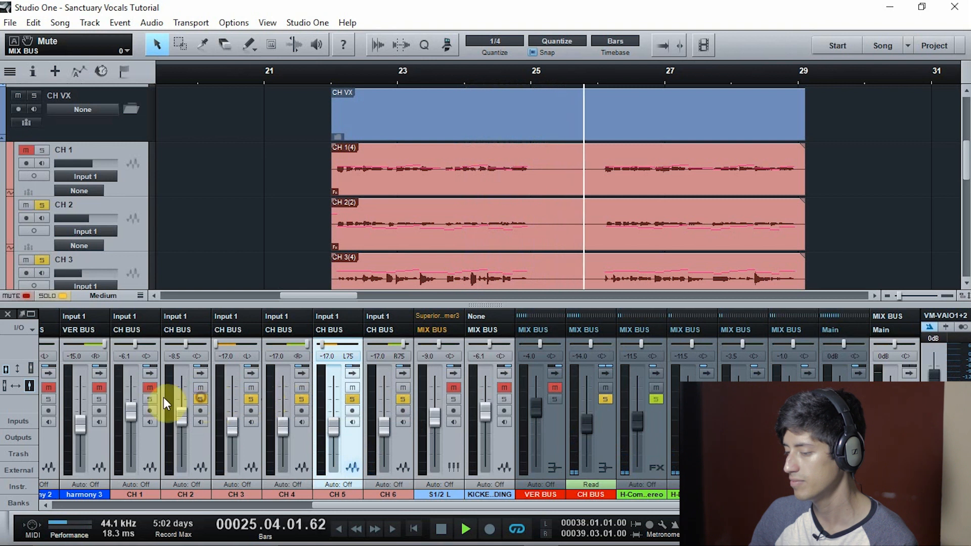
pyautogui.click(155, 398)
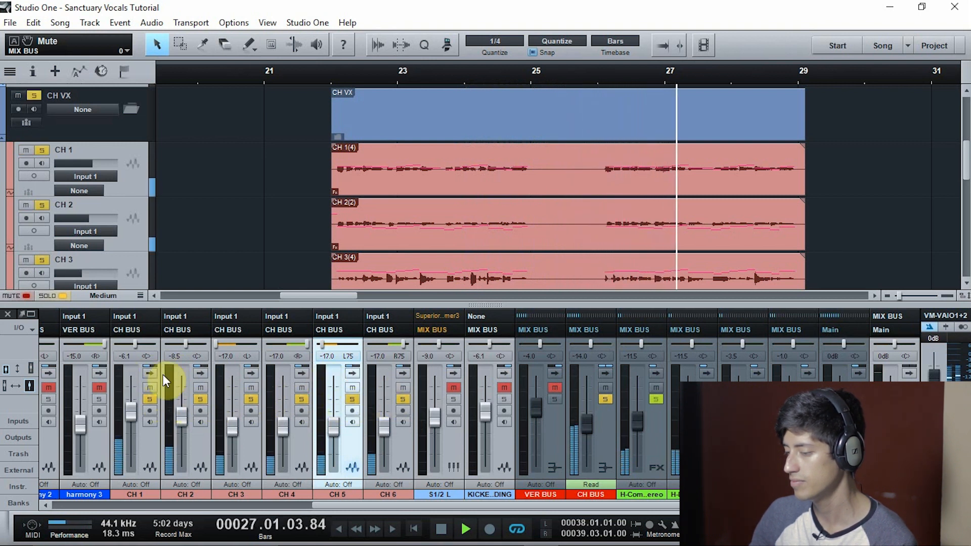
# Solo only CH 1, stop playback and expand its mixer channel to view the inserts and sends
pyautogui.click(153, 439)
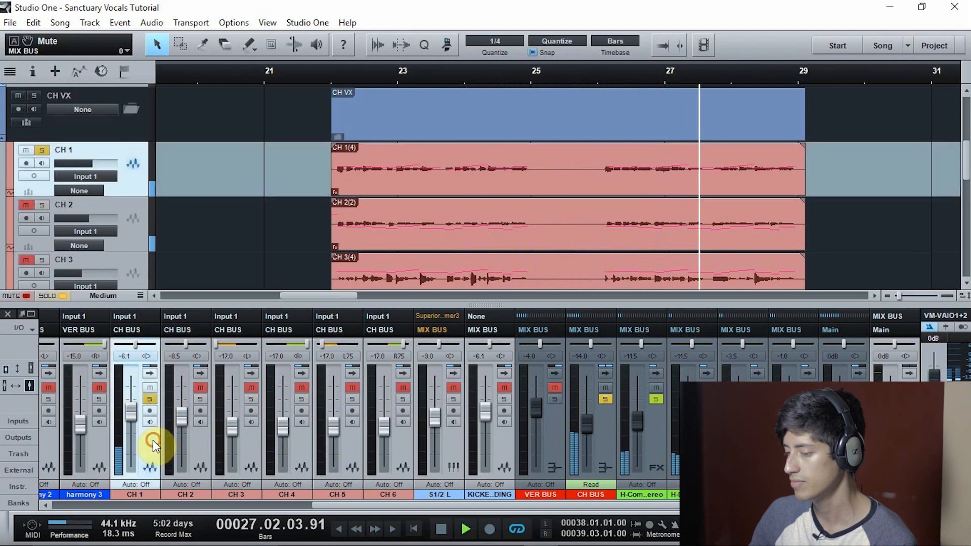
pyautogui.press('space')
pyautogui.click(150, 373)
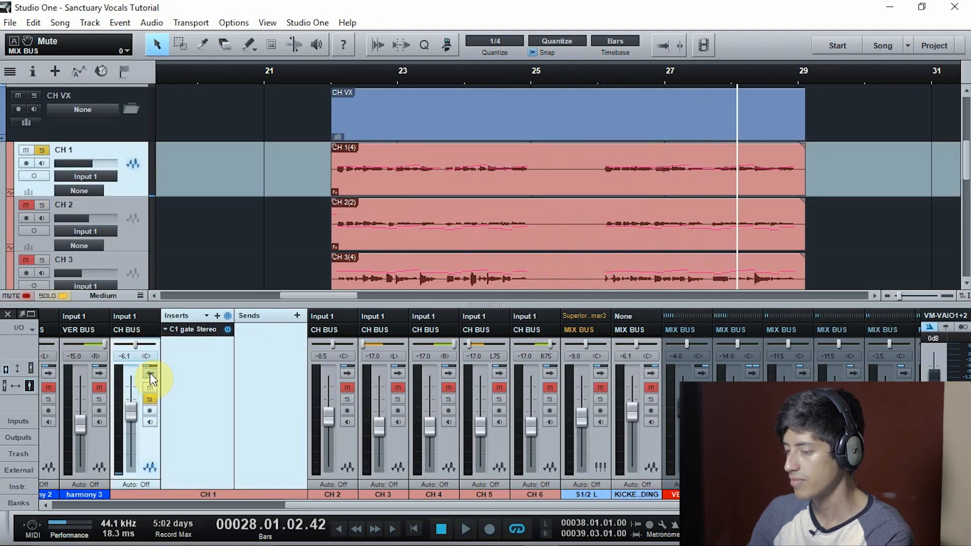
# Expand the CH 2, CH 3 and CH 4 mixer channels to check their inserts, and collapse CH 1 through CH 4 again
pyautogui.click(343, 374)
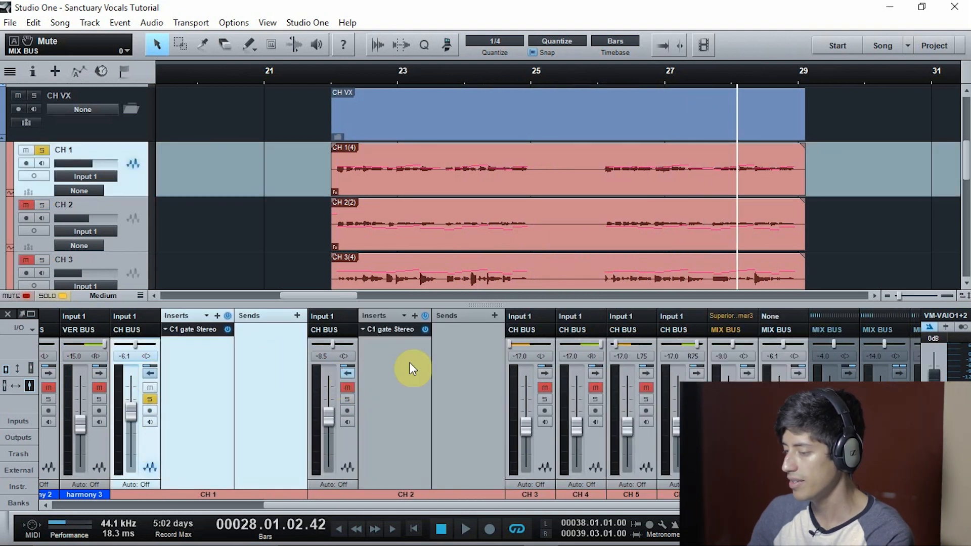
pyautogui.click(549, 373)
pyautogui.click(747, 372)
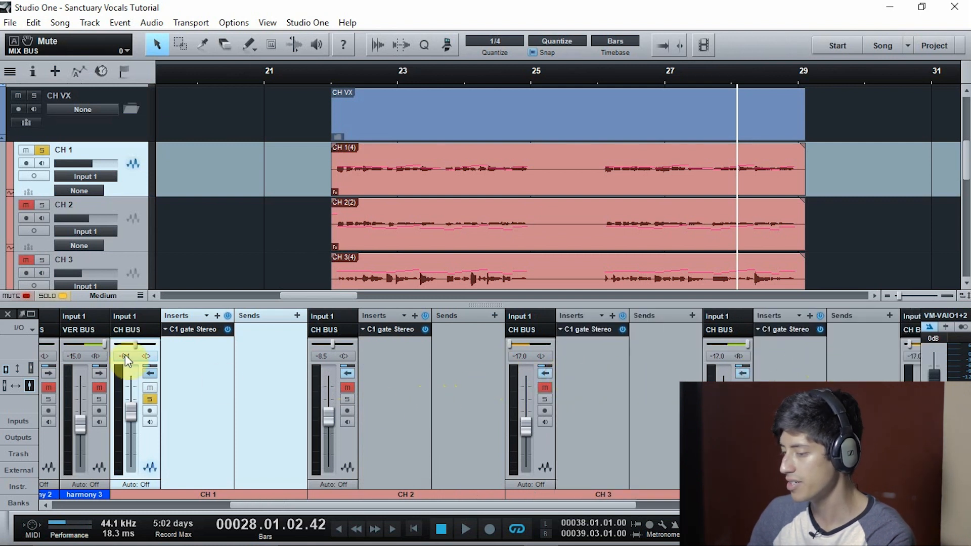
pyautogui.click(151, 372)
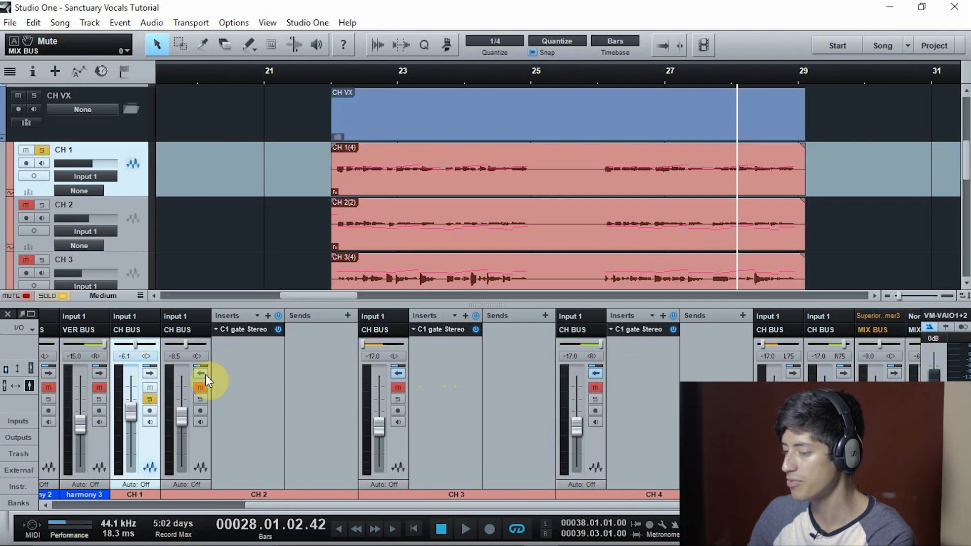
pyautogui.click(204, 374)
pyautogui.click(251, 372)
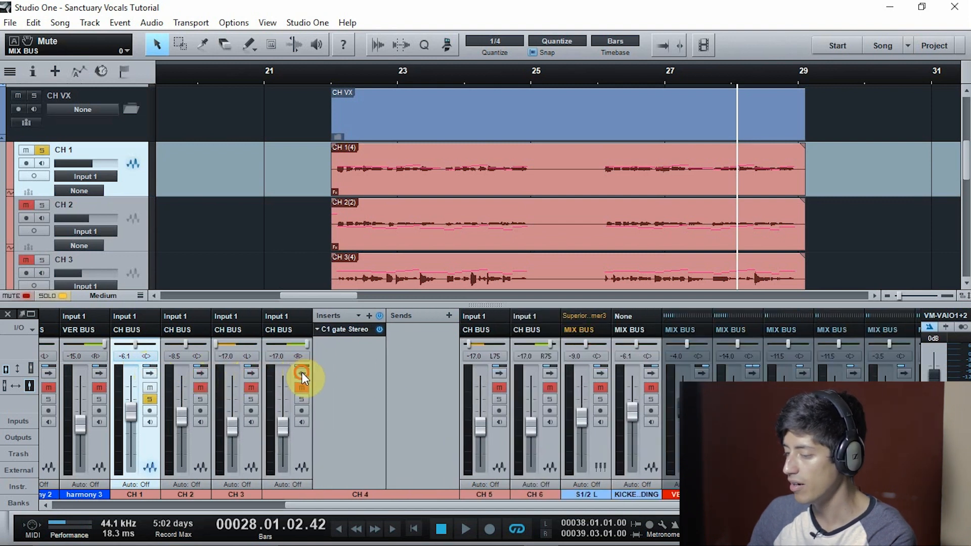
pyautogui.click(301, 373)
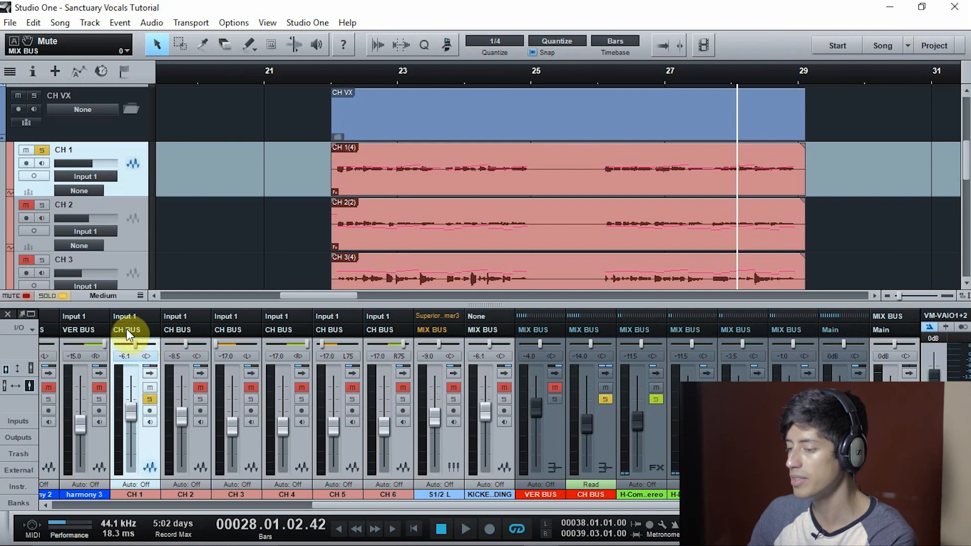
# Play CH 1 from bar 22 with the CH BUS channel expanded, comparing all its inserts bypassed and active, and stop
pyautogui.click(592, 429)
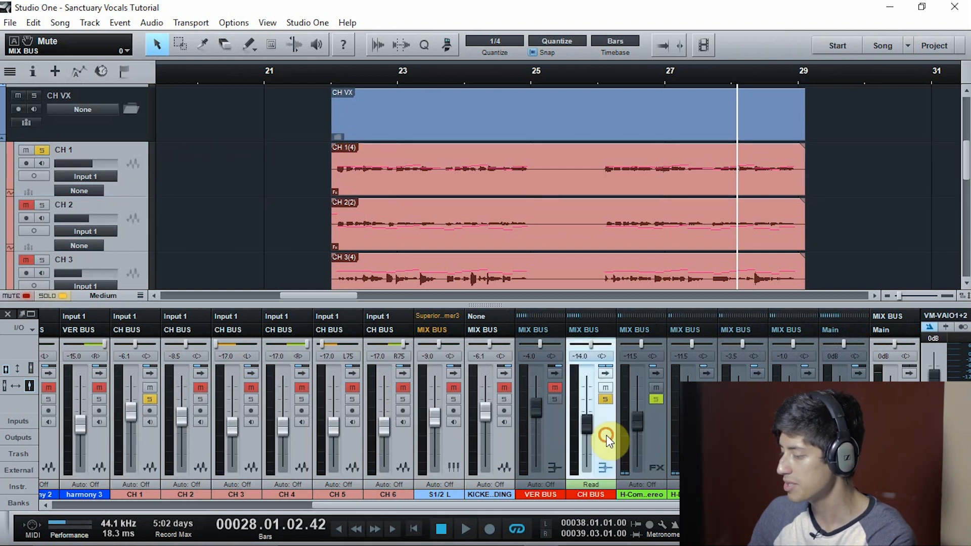
pyautogui.click(329, 78)
pyautogui.press('space')
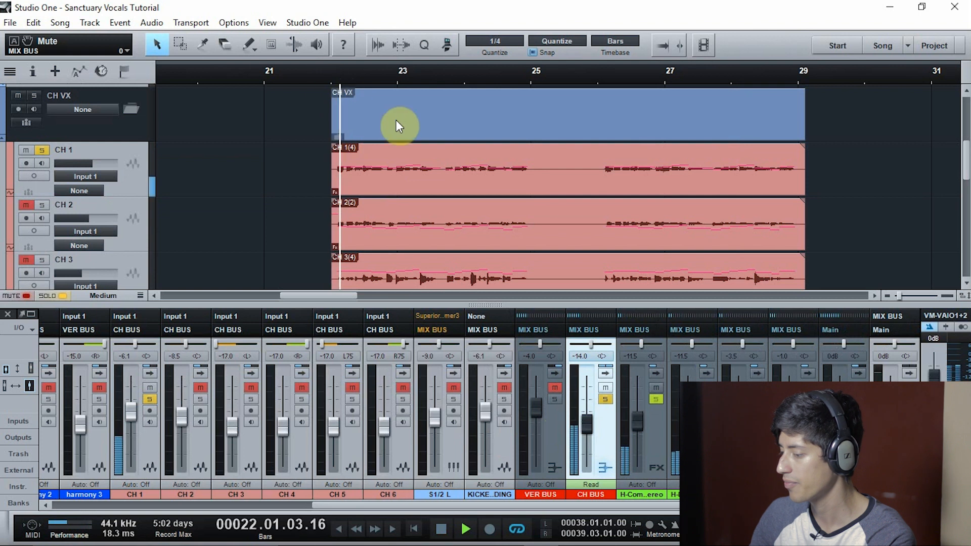
pyautogui.click(607, 372)
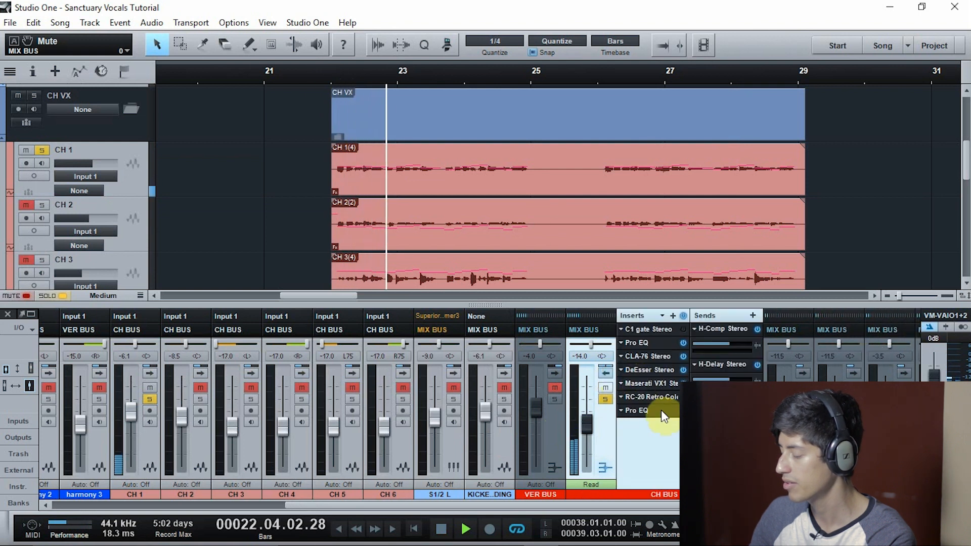
pyautogui.click(683, 316)
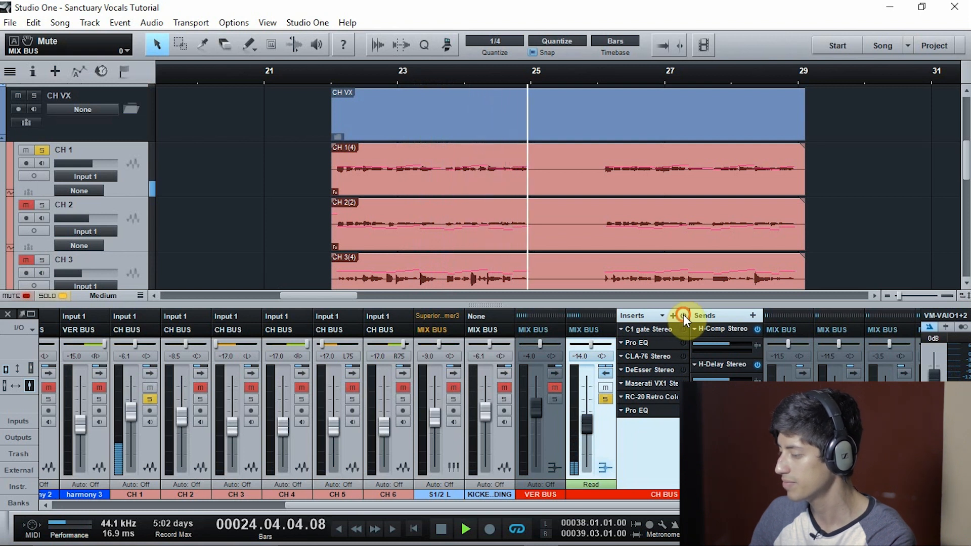
pyautogui.click(683, 315)
pyautogui.press('space')
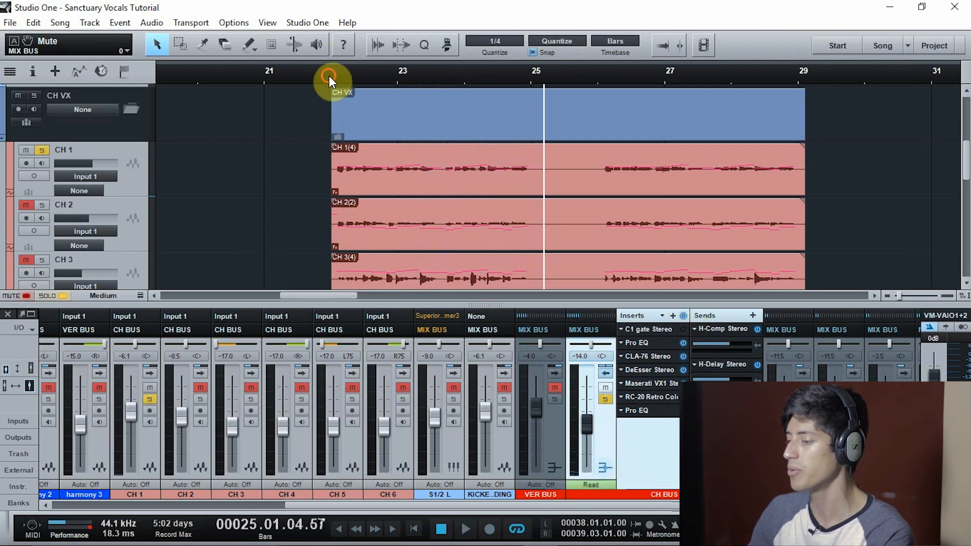
# Examine the first Pro EQ and the CLA-76 compressor on the CH BUS while playing from bar 22, and stop
pyautogui.click(653, 344)
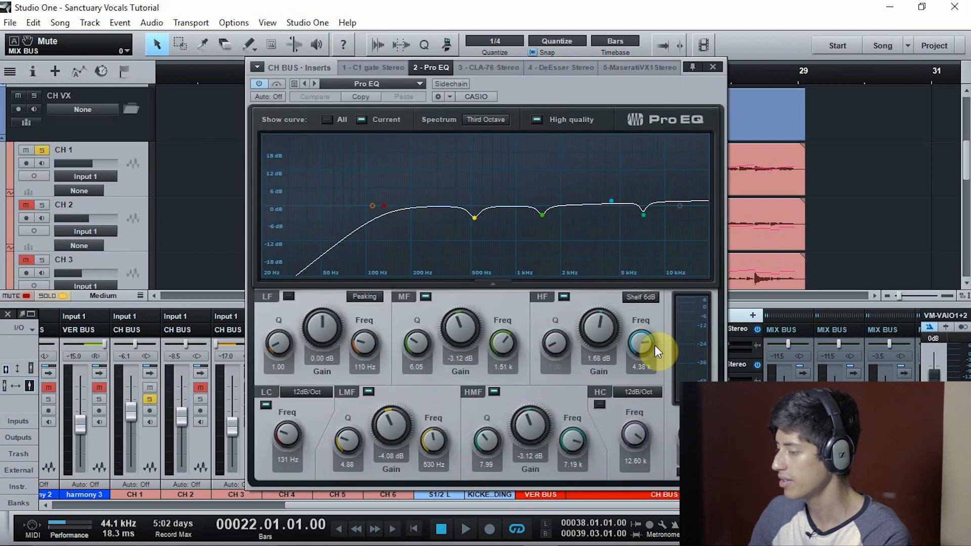
pyautogui.press('space')
pyautogui.moveTo(544, 92); pyautogui.dragTo(342, 89)
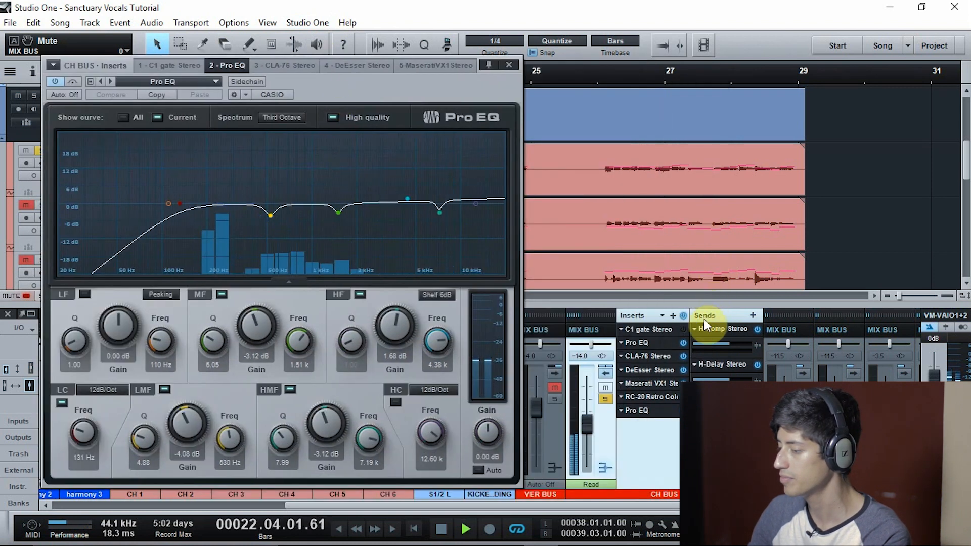
pyautogui.click(664, 355)
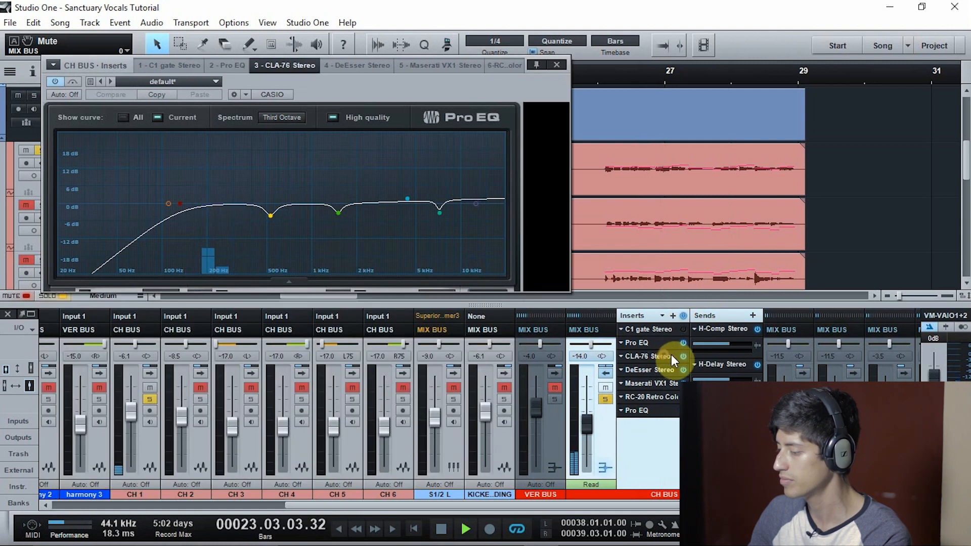
pyautogui.press('space')
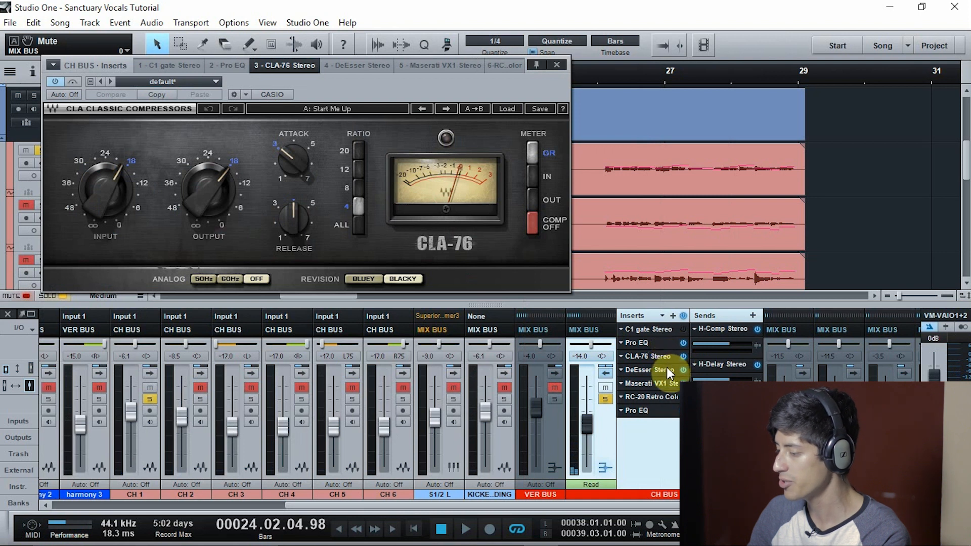
# Review the settings of the CH BUS DeEsser, Maserati VX1, RC-20 Retro Color and final Pro EQ inserts
pyautogui.click(666, 368)
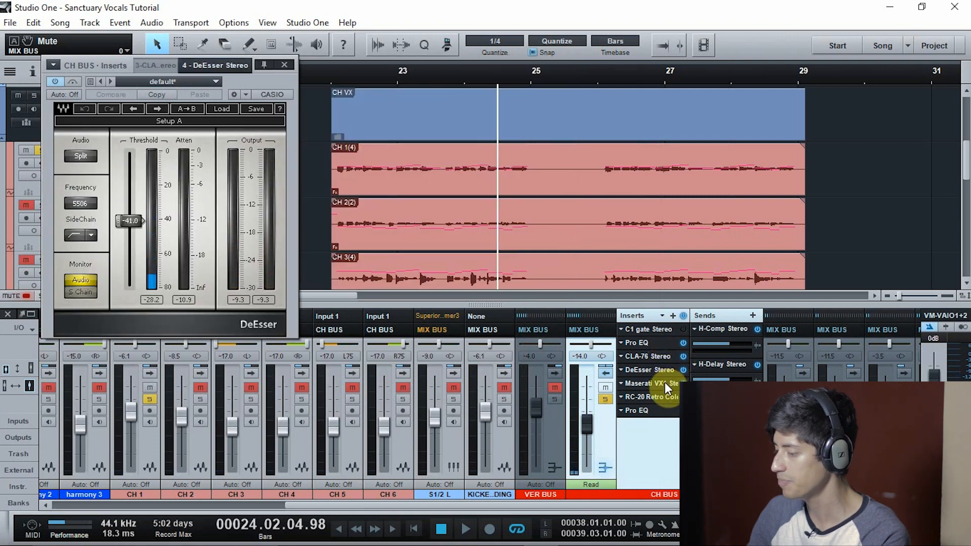
pyautogui.click(665, 382)
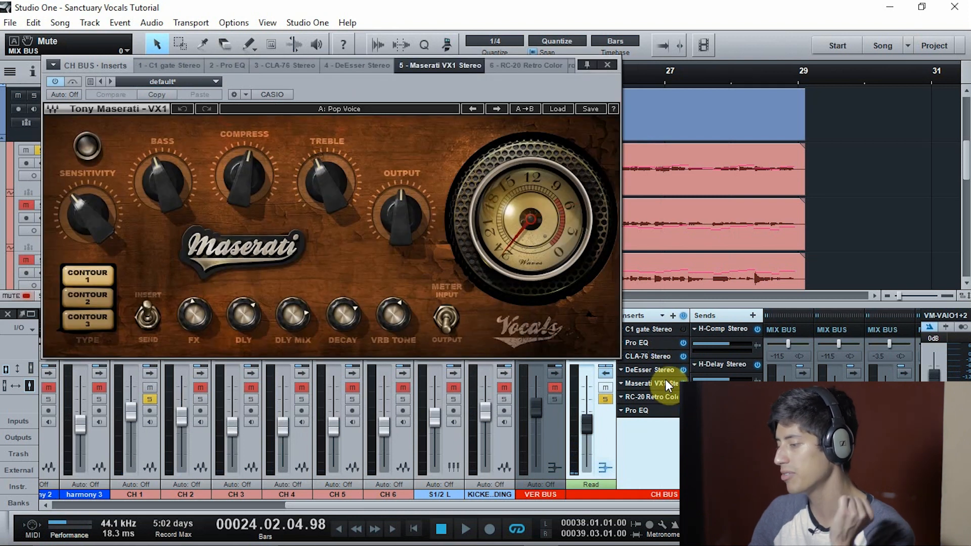
pyautogui.click(664, 398)
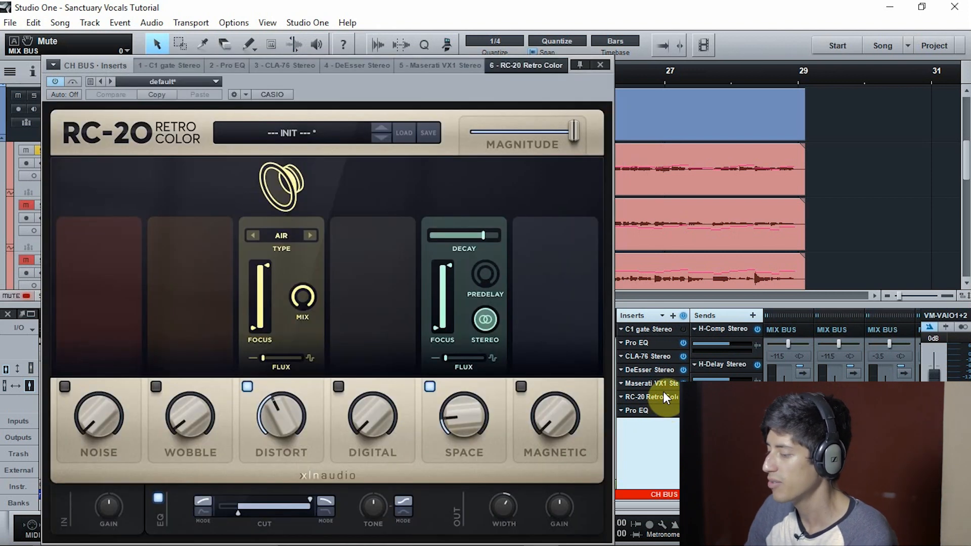
pyautogui.click(664, 408)
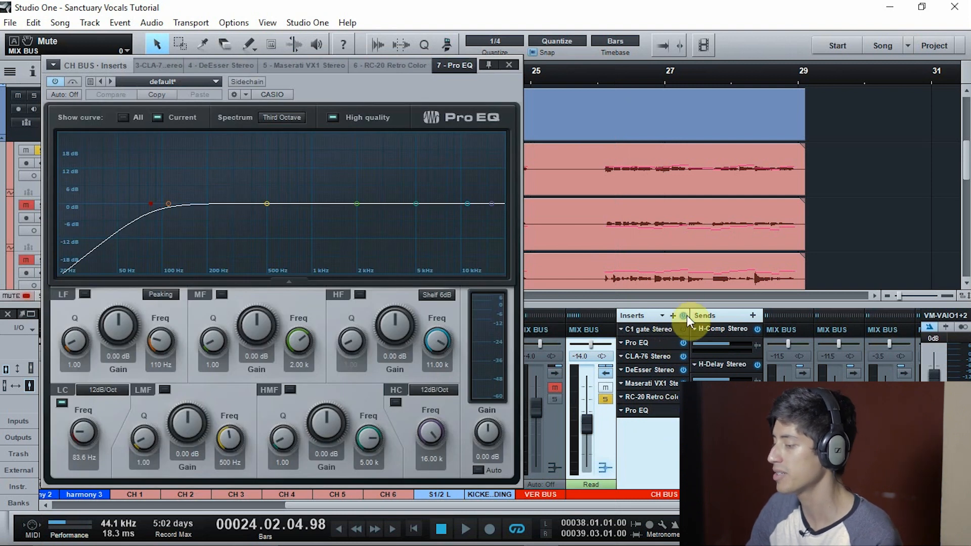
# Play from bar 22 with the CH BUS inserts bypassed, reactivating the first Pro EQ, CLA-76 and DeEsser one by one
pyautogui.moveTo(464, 94); pyautogui.dragTo(439, 325)
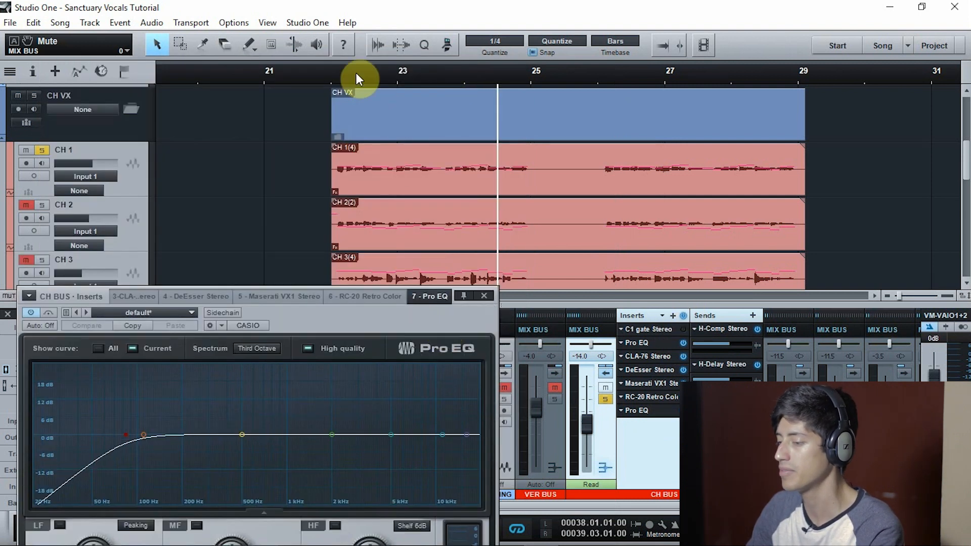
pyautogui.press('space')
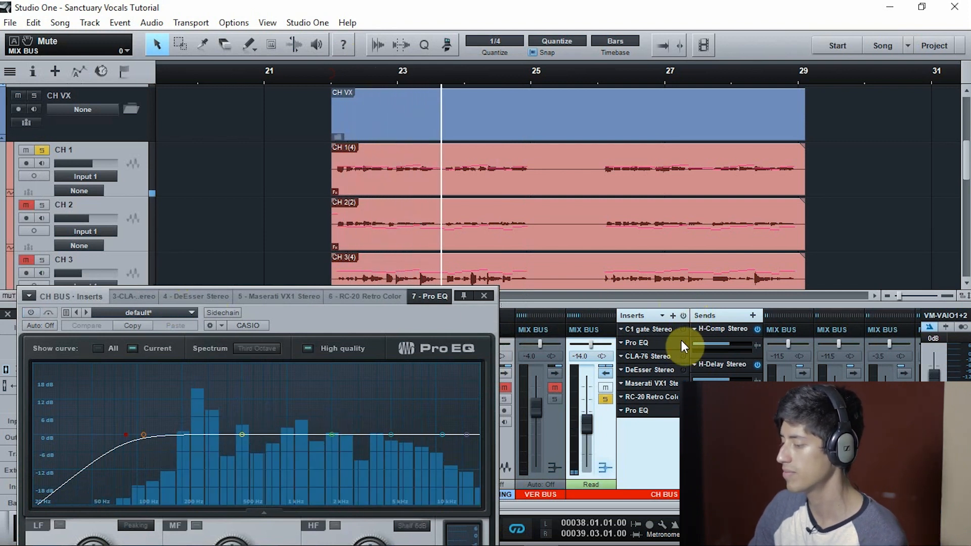
pyautogui.click(651, 343)
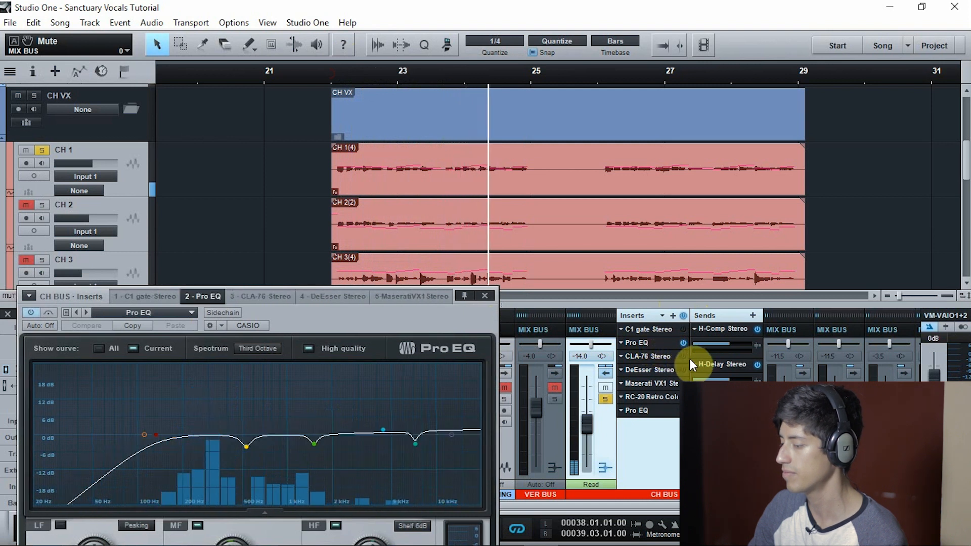
pyautogui.click(259, 292)
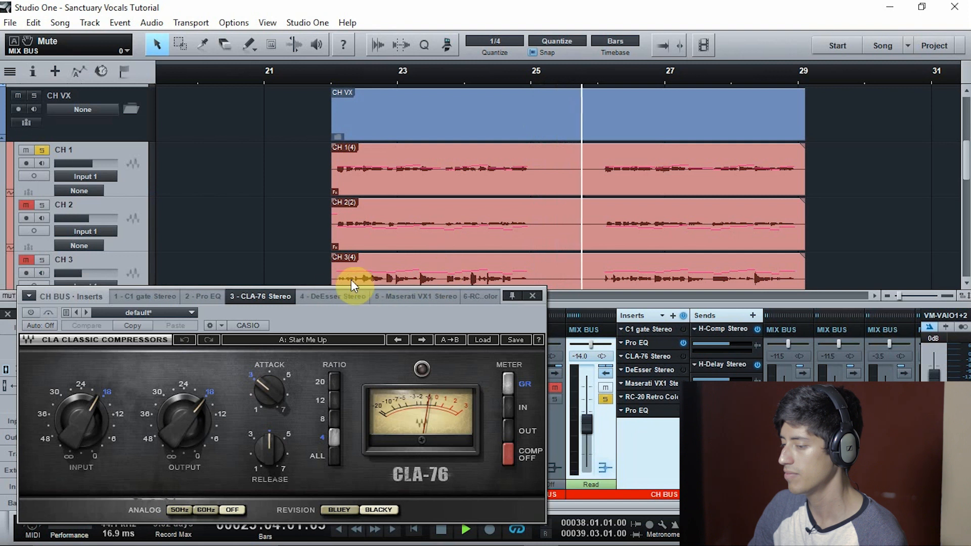
pyautogui.click(29, 312)
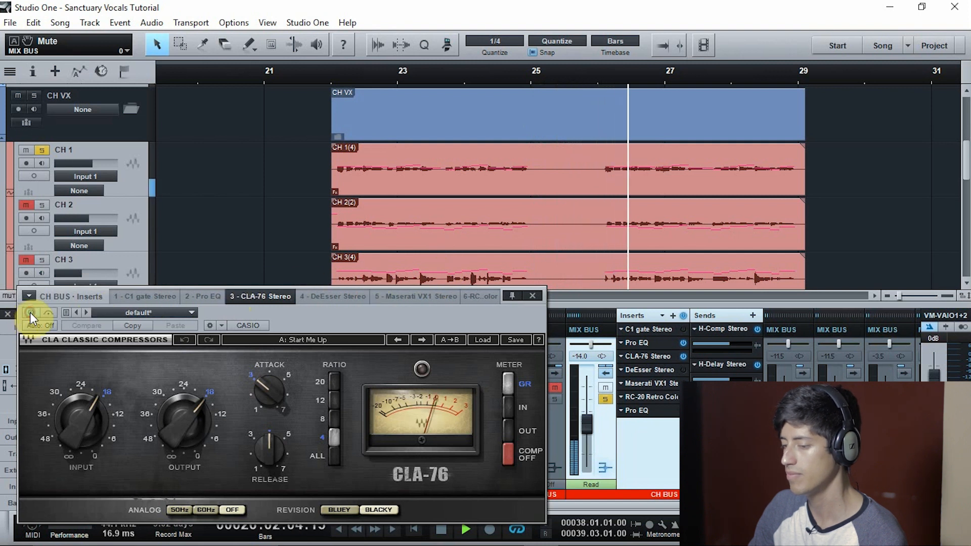
pyautogui.click(328, 298)
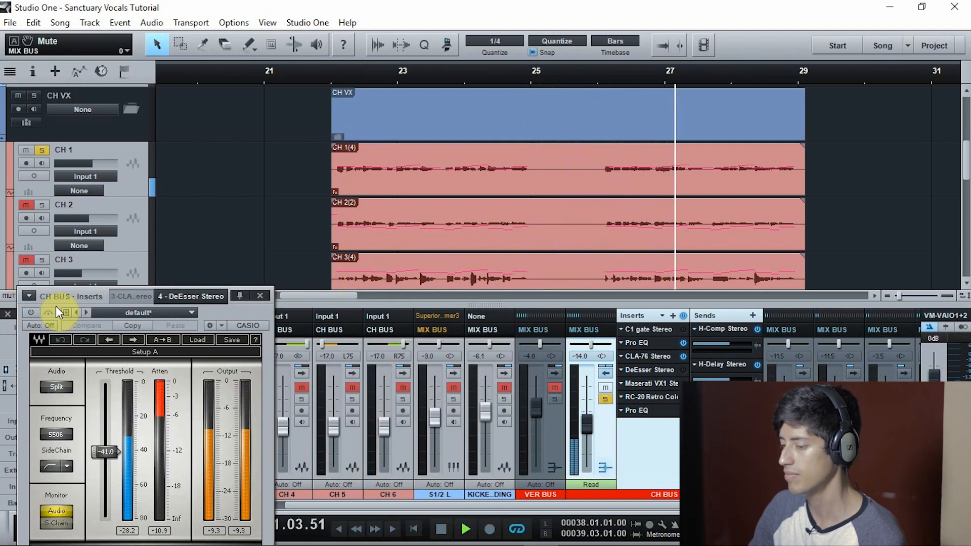
# Add the Maserati VX1, RC-20 Retro Color and final Pro EQ to the CH BUS playback in turn, and stop with the plug-in window closed
pyautogui.click(665, 384)
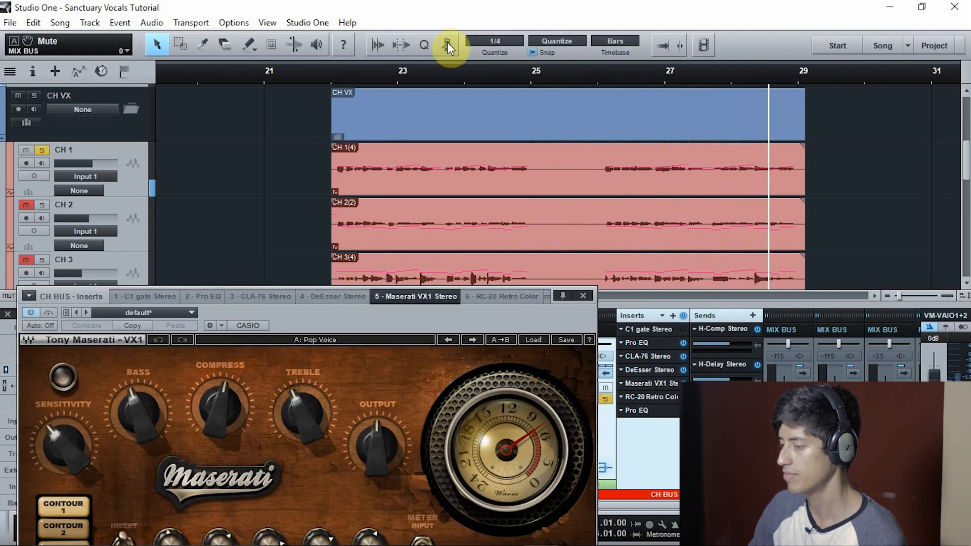
pyautogui.click(333, 72)
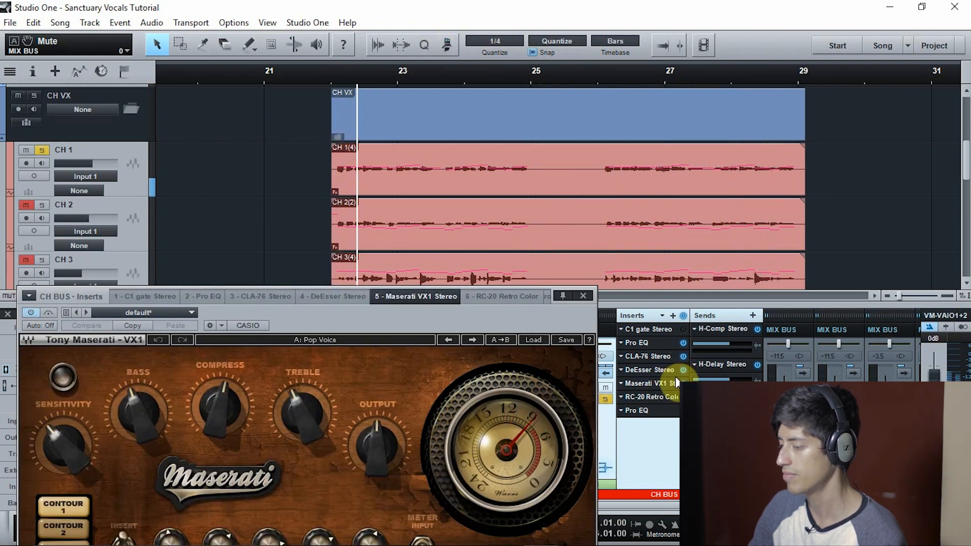
pyautogui.moveTo(483, 312); pyautogui.dragTo(470, 159)
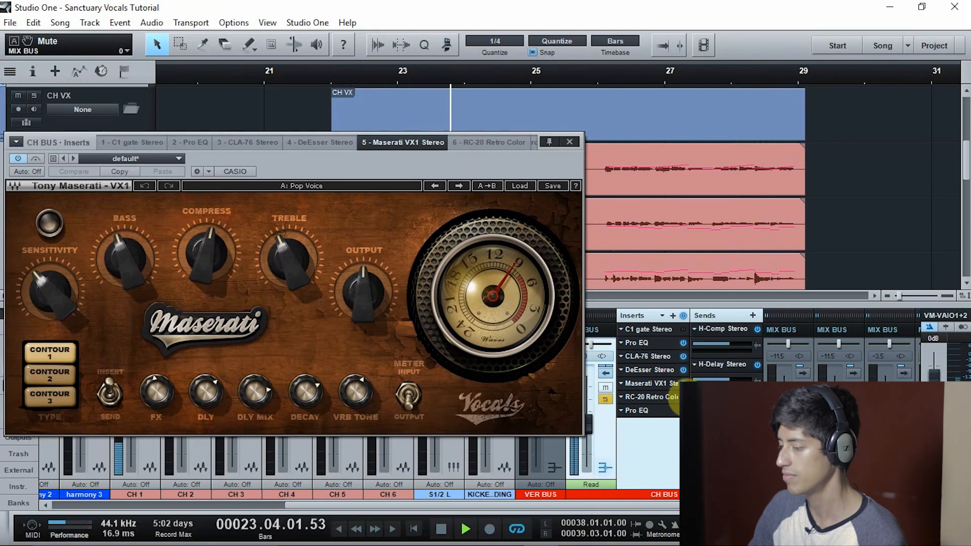
pyautogui.doubleClick(663, 397)
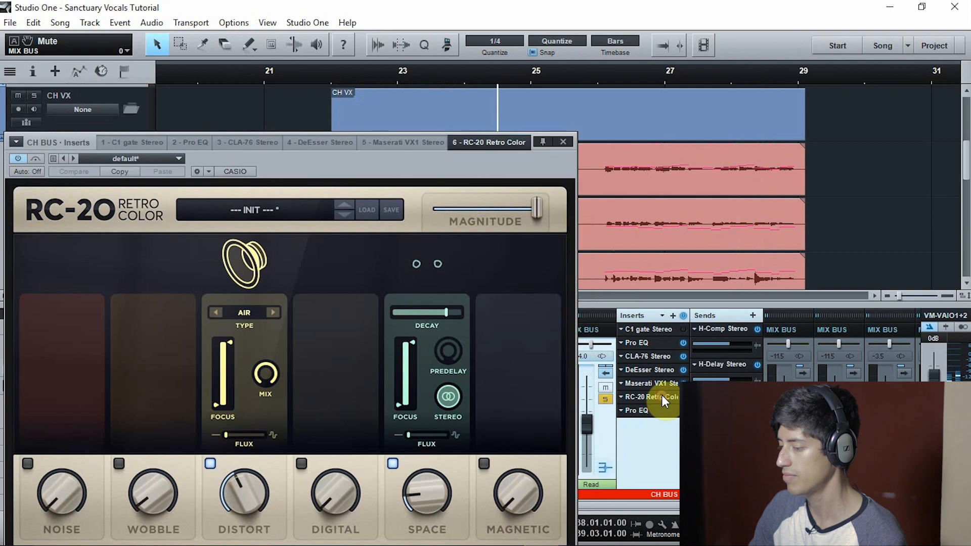
pyautogui.moveTo(349, 161); pyautogui.dragTo(351, 68)
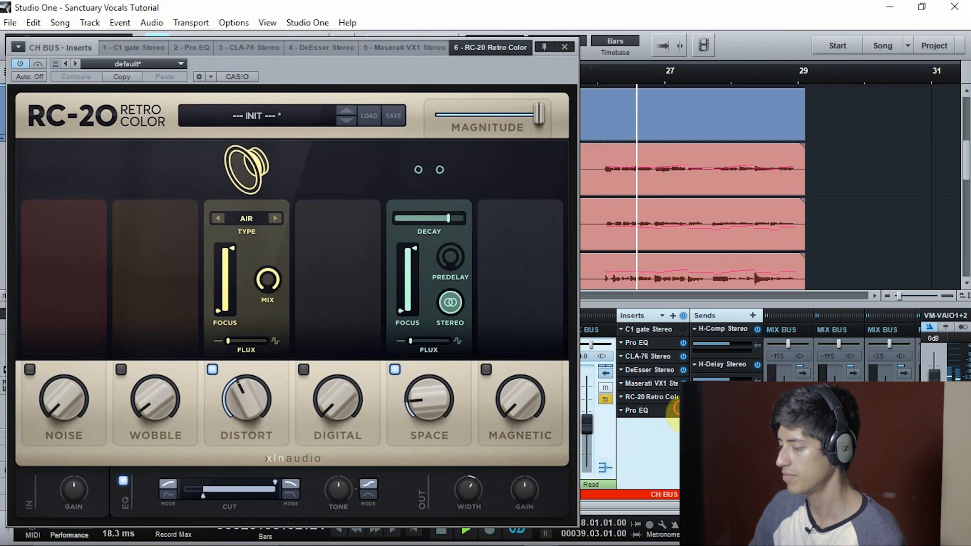
pyautogui.click(636, 409)
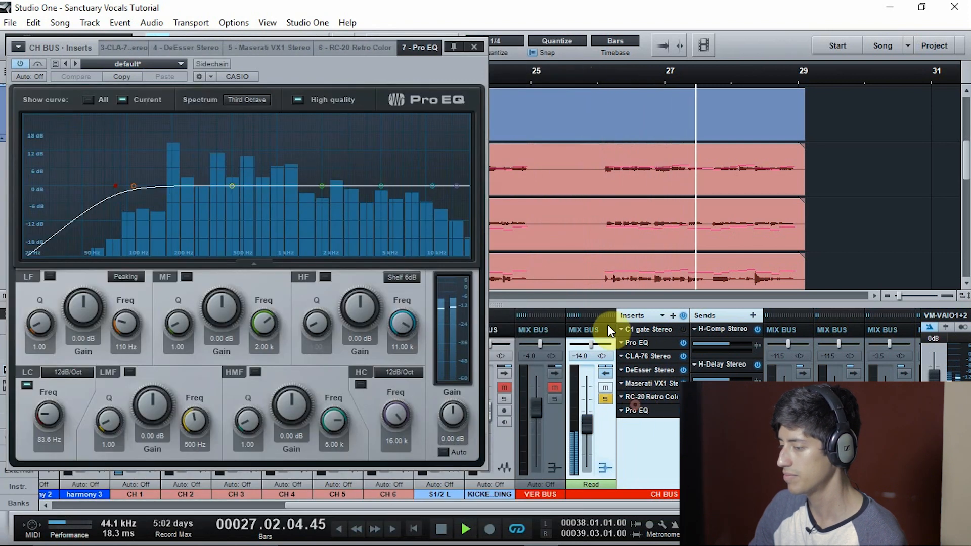
pyautogui.press('space')
pyautogui.click(475, 46)
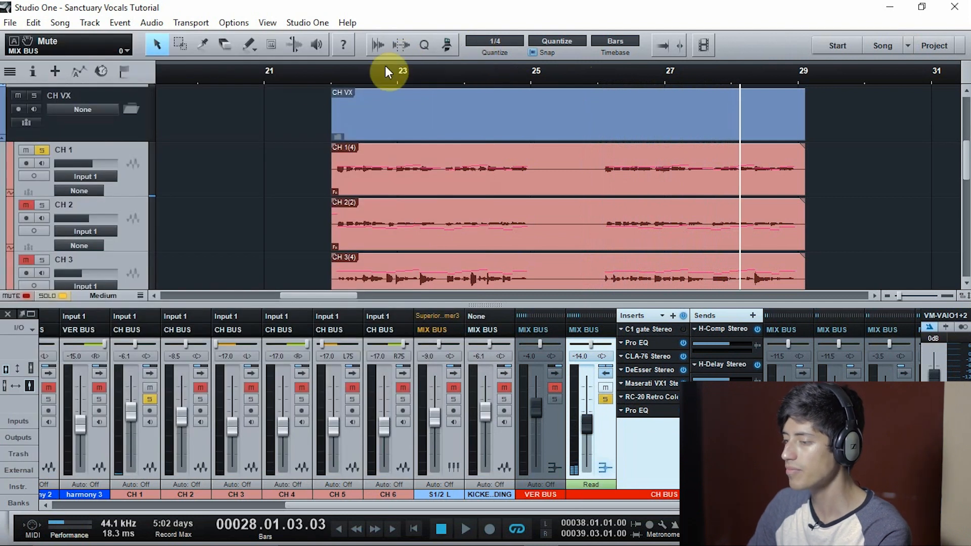
# Solo the whole CH VX folder and loop bars 22 to 25 while comparing the CH BUS inserts bypassed and active
pyautogui.click(41, 151)
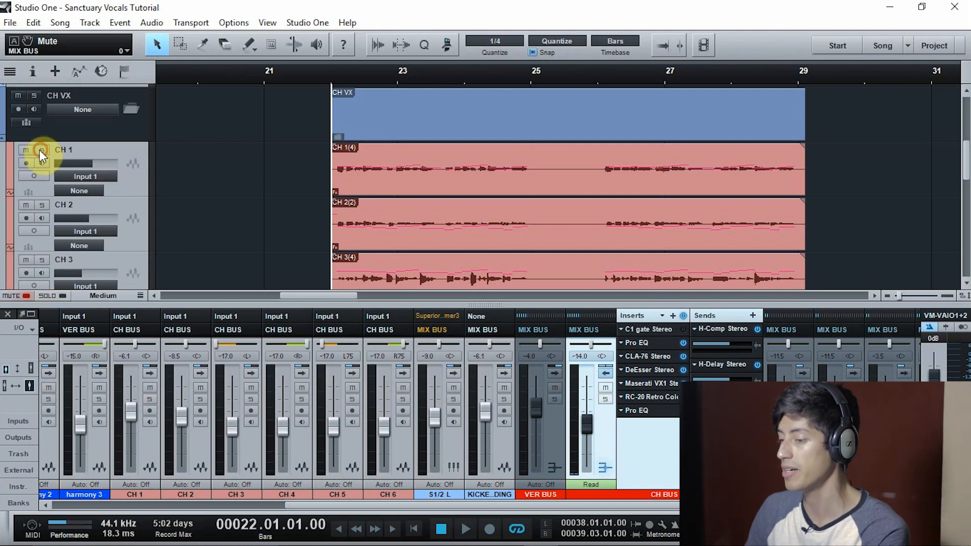
pyautogui.press('space')
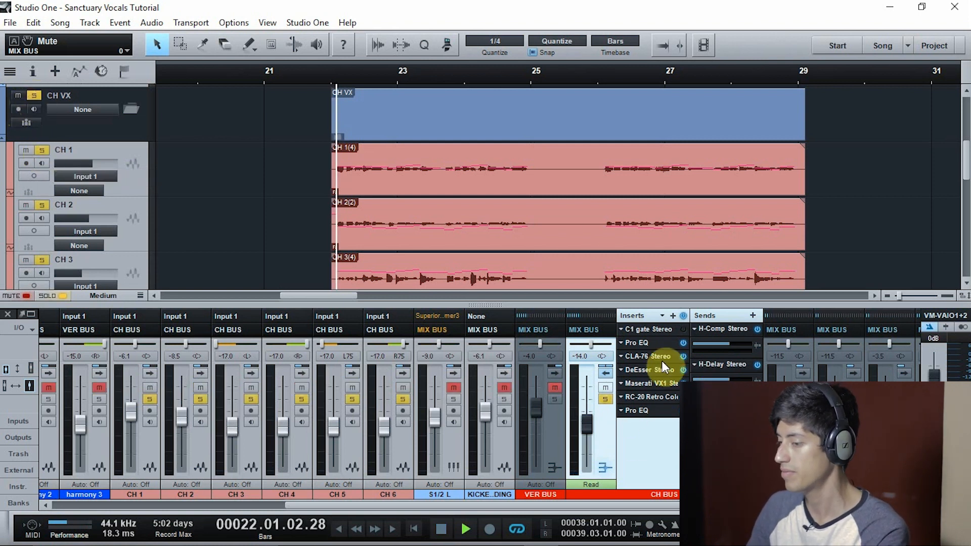
pyautogui.click(684, 315)
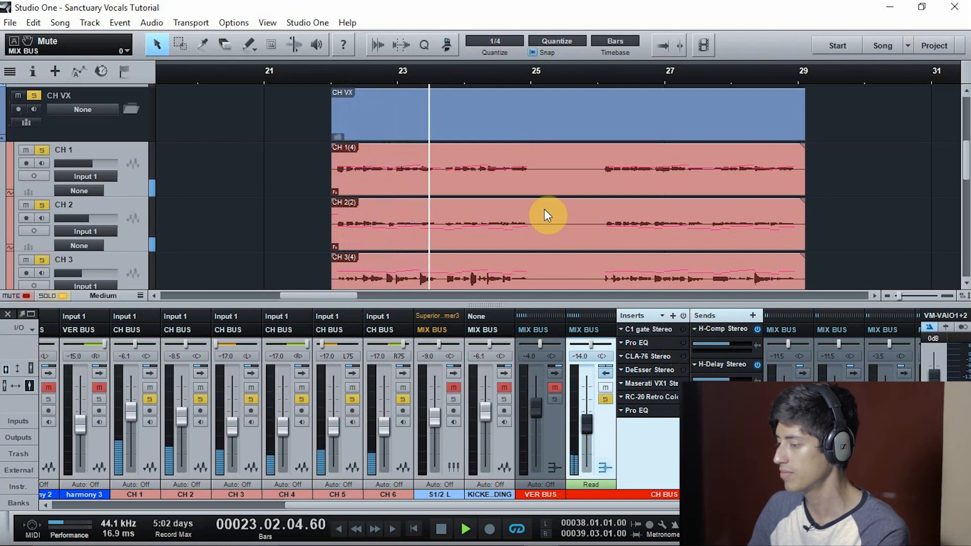
pyautogui.moveTo(334, 60); pyautogui.dragTo(514, 98)
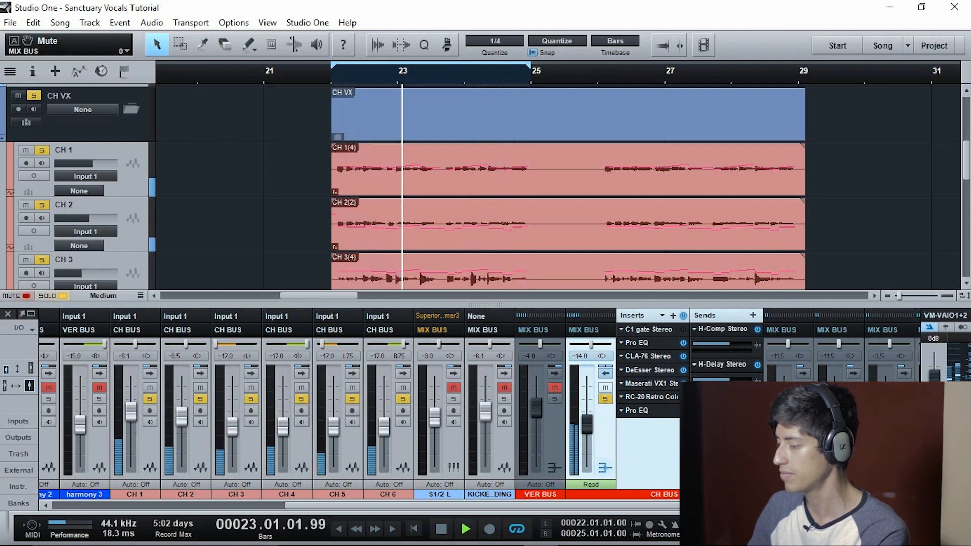
# Stop playback and review the H-Comp, H-Delay, RVerb and DOUBLE send effects of the CH BUS, closing the plug-in window at the end
pyautogui.press('space')
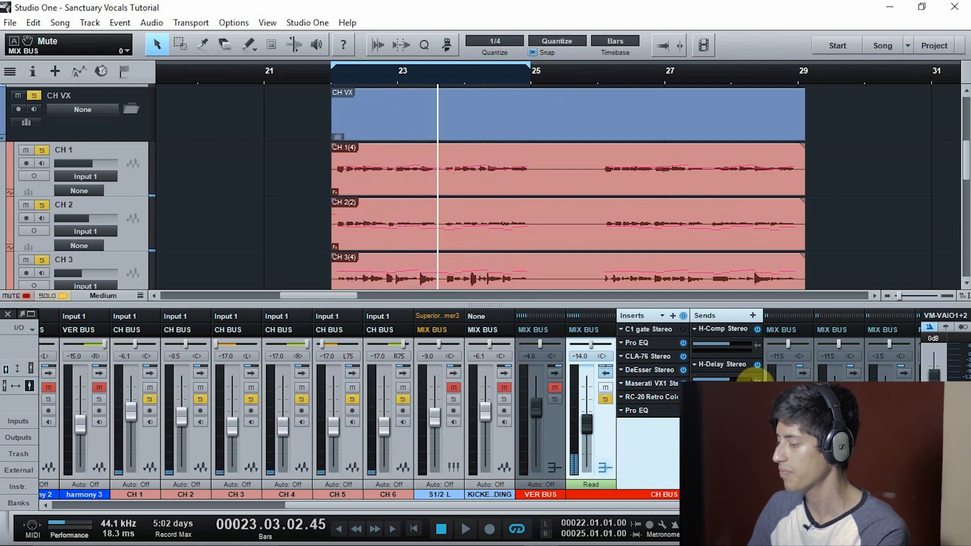
pyautogui.moveTo(614, 508); pyautogui.dragTo(651, 510)
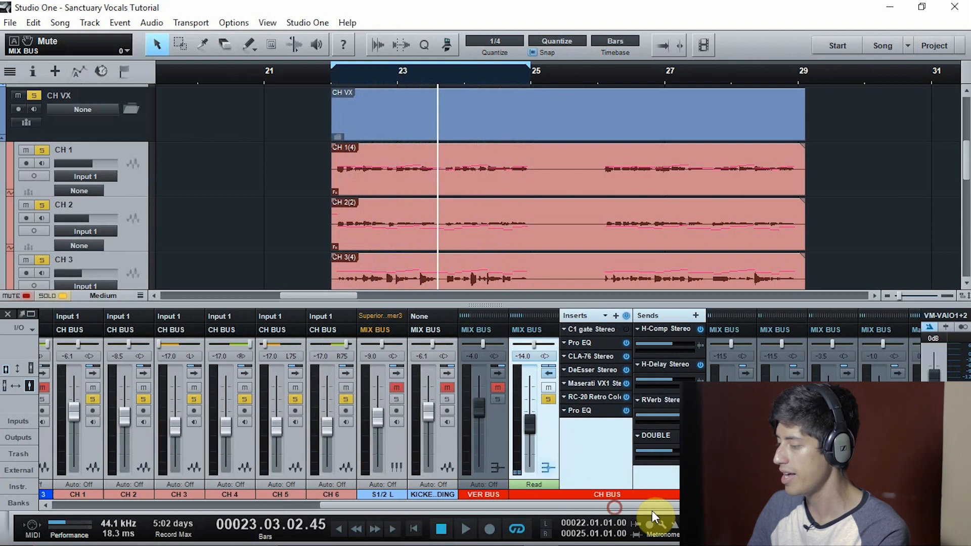
pyautogui.doubleClick(659, 329)
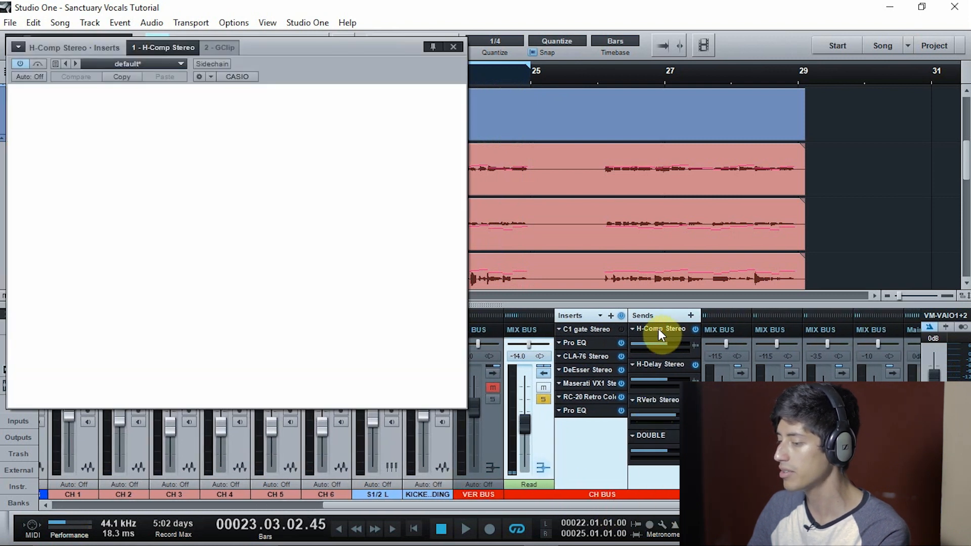
pyautogui.doubleClick(672, 362)
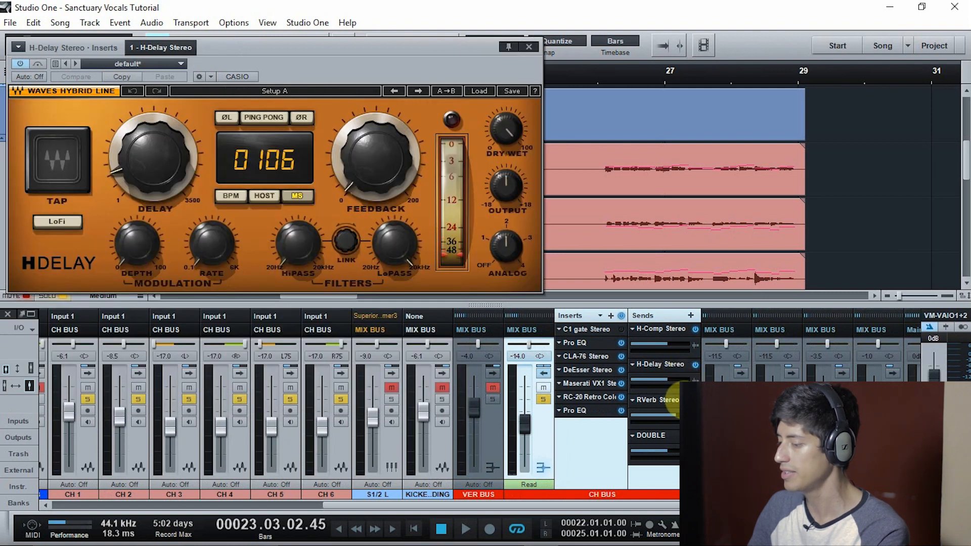
pyautogui.doubleClick(675, 402)
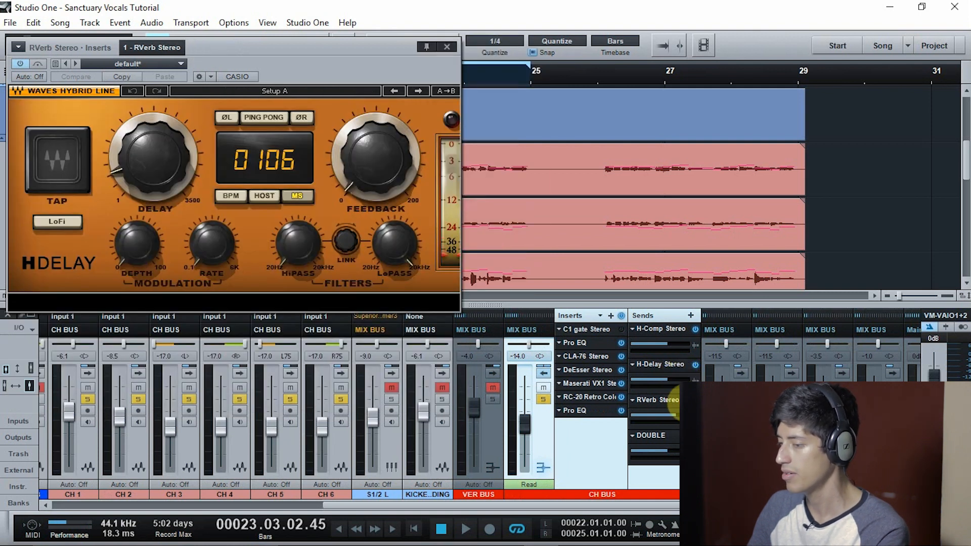
pyautogui.doubleClick(677, 436)
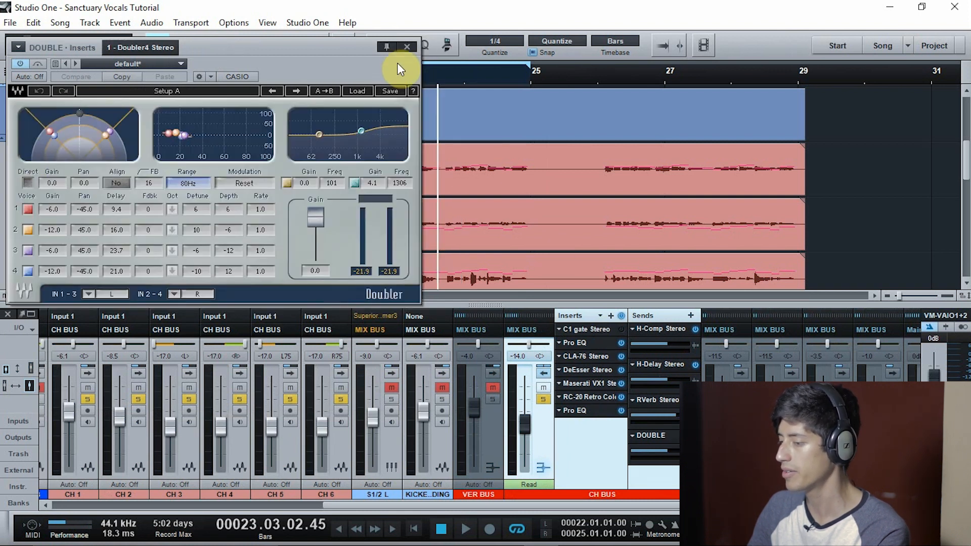
pyautogui.click(404, 47)
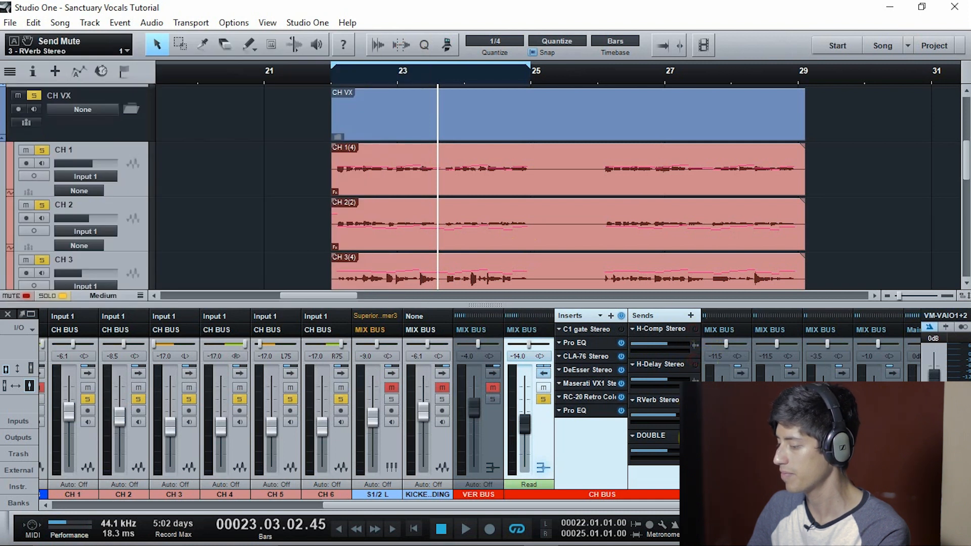
# Play the chorus from bar 22 with all CH BUS sends muted, and return the playhead to bar 22
pyautogui.click(329, 75)
pyautogui.press('space')
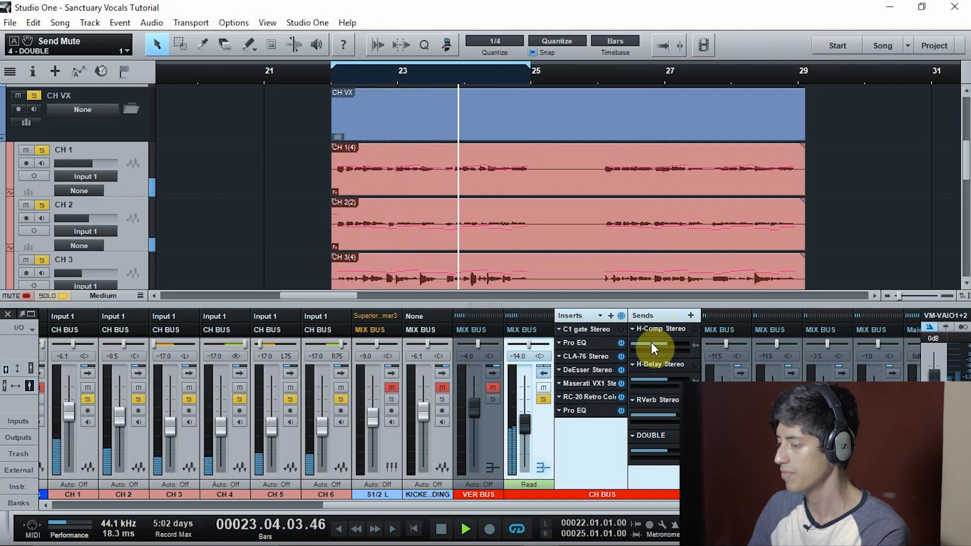
pyautogui.press('space')
pyautogui.click(330, 77)
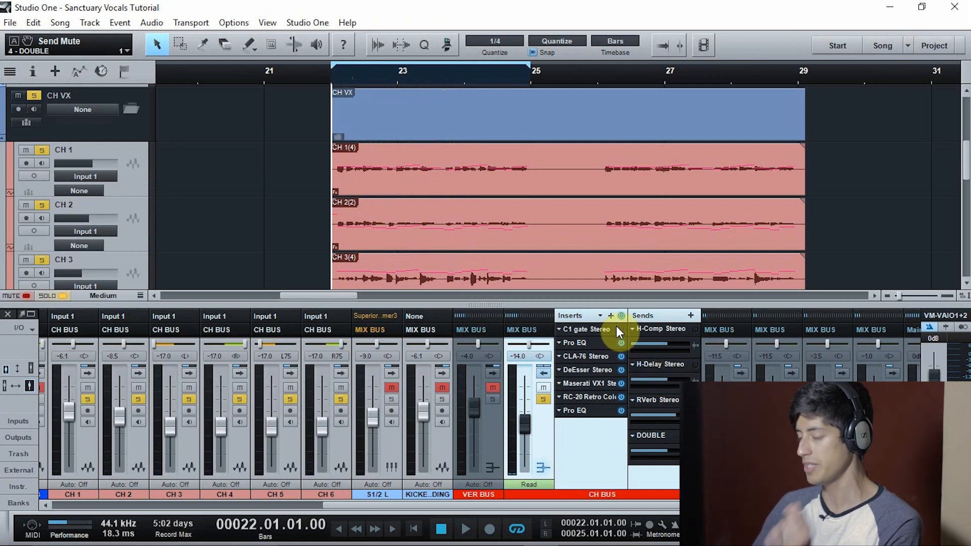
pyautogui.click(592, 384)
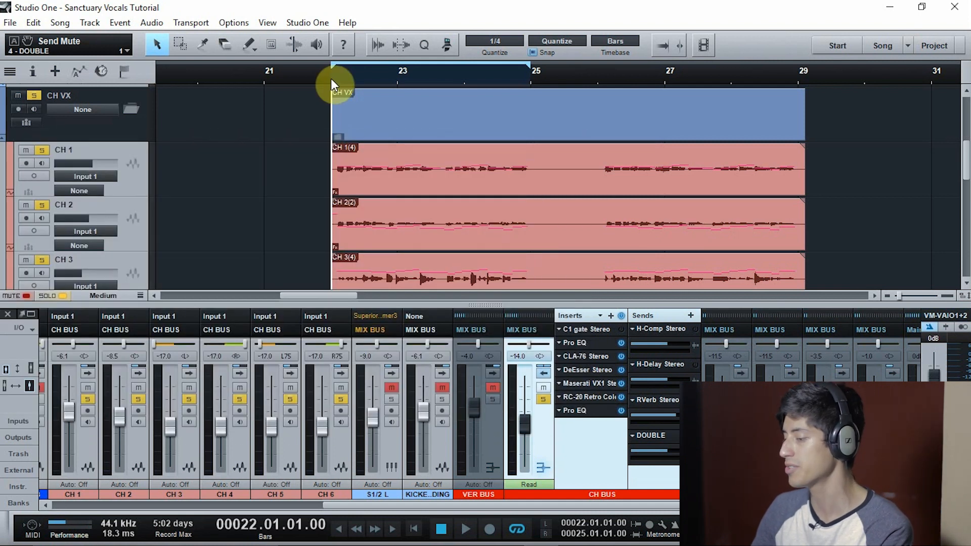
# Start playback at bar 22 and reactivate the CH BUS H-Comp, H-Delay, RVerb and DOUBLE sends one by one
pyautogui.press('space')
pyautogui.click(696, 329)
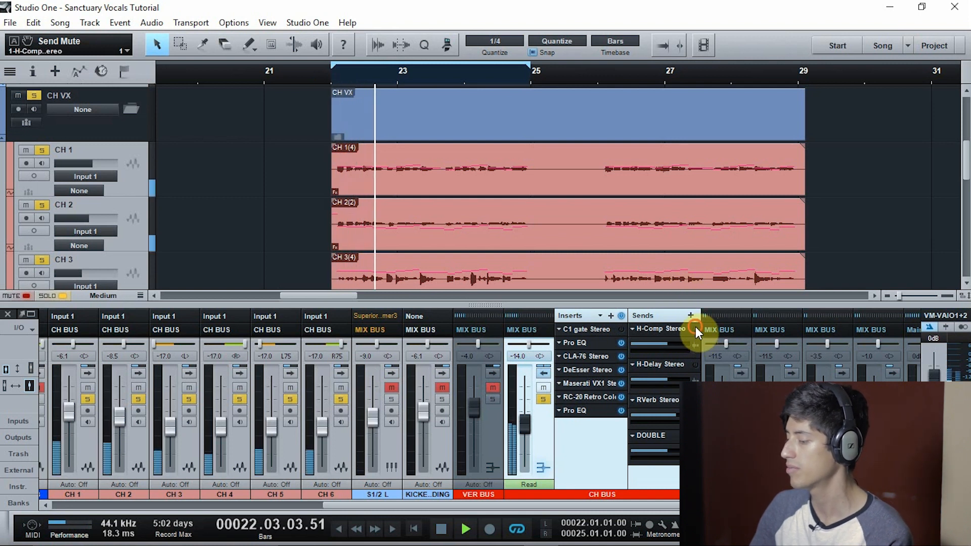
pyautogui.click(696, 364)
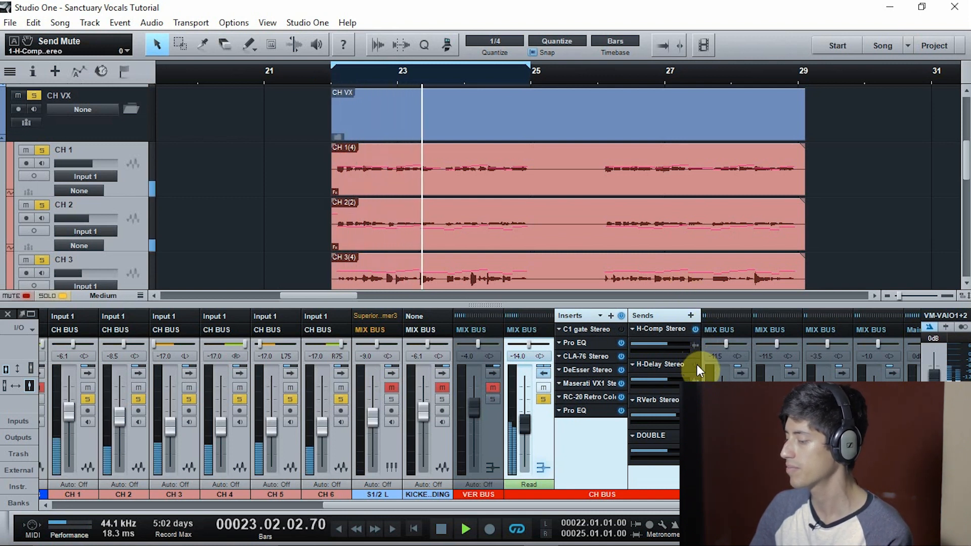
pyautogui.click(695, 400)
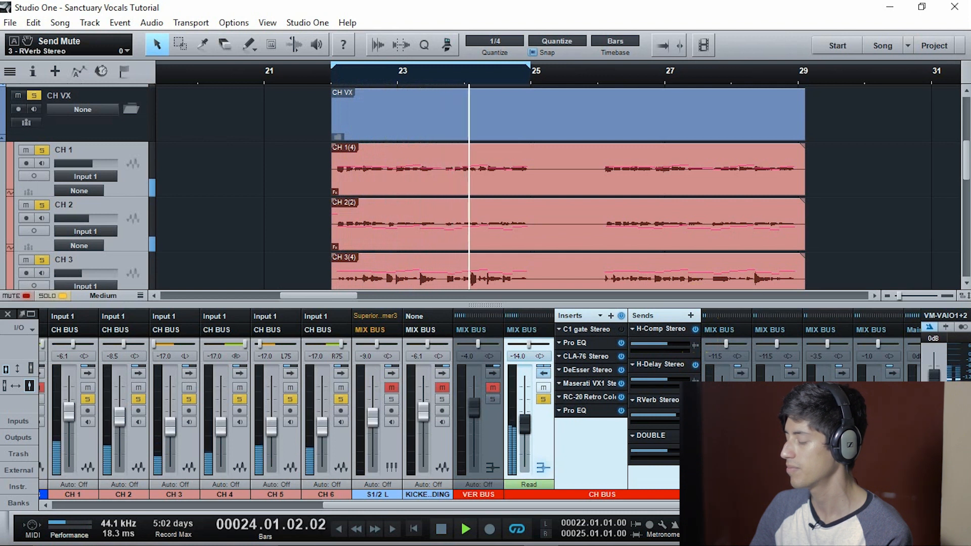
pyautogui.click(696, 435)
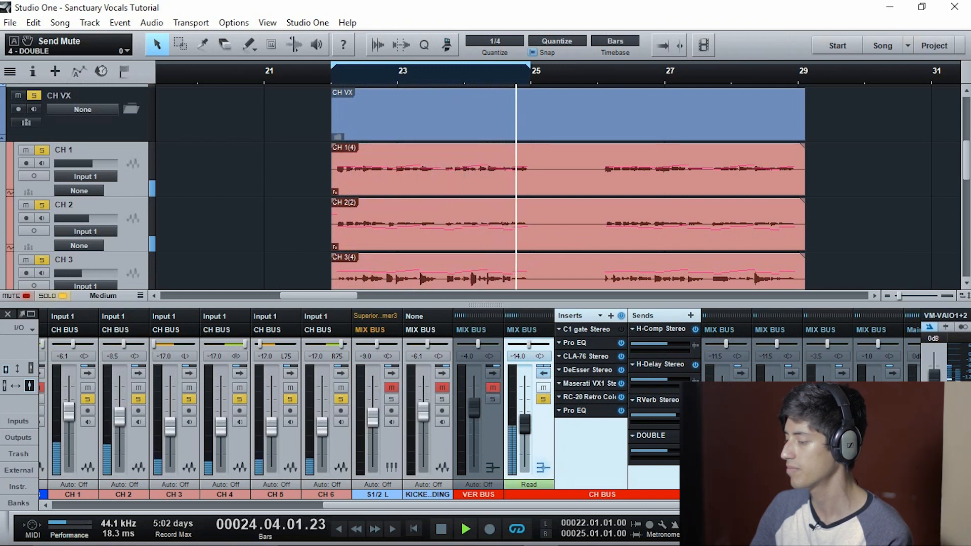
# Unsolo the CH BUS during playback, collapse its inserts and sends, and hide the mixer
pyautogui.click(543, 399)
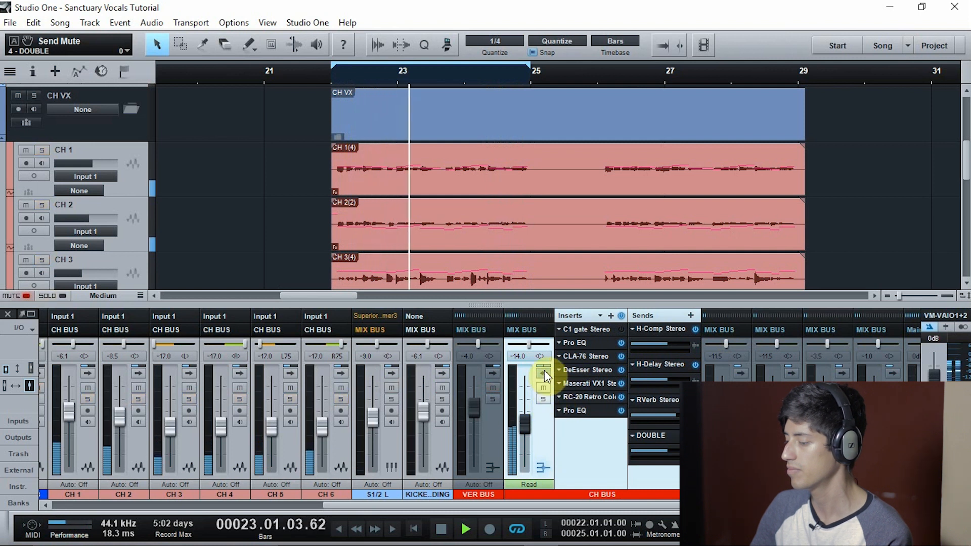
pyautogui.click(544, 374)
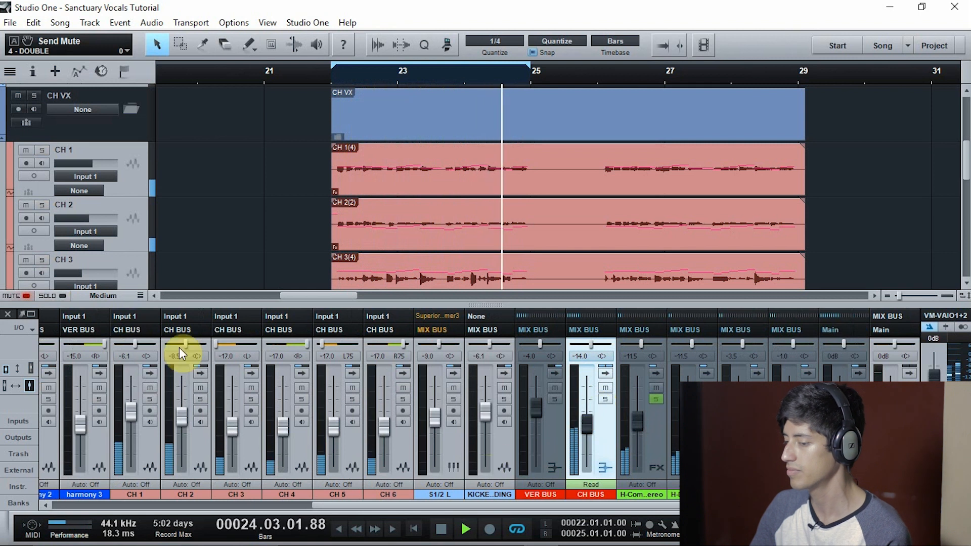
pyautogui.click(11, 313)
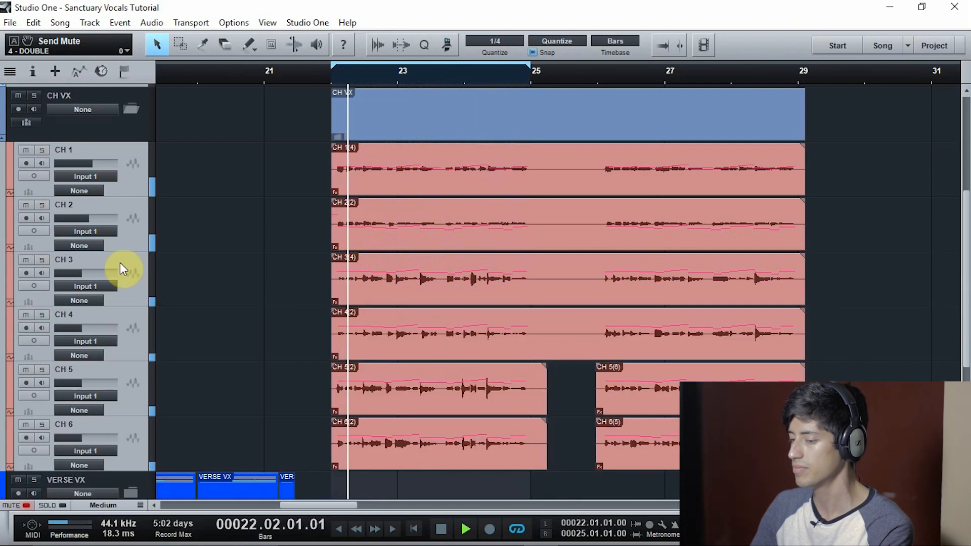
# Restart playback from just before bar 26 and switch looping off
pyautogui.press('space')
pyautogui.click(590, 74)
pyautogui.press('space')
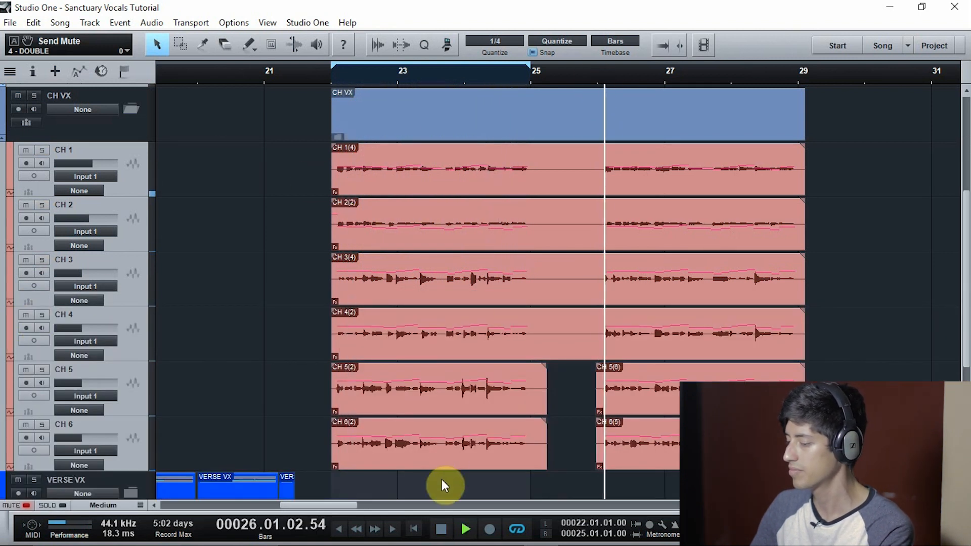
pyautogui.click(516, 529)
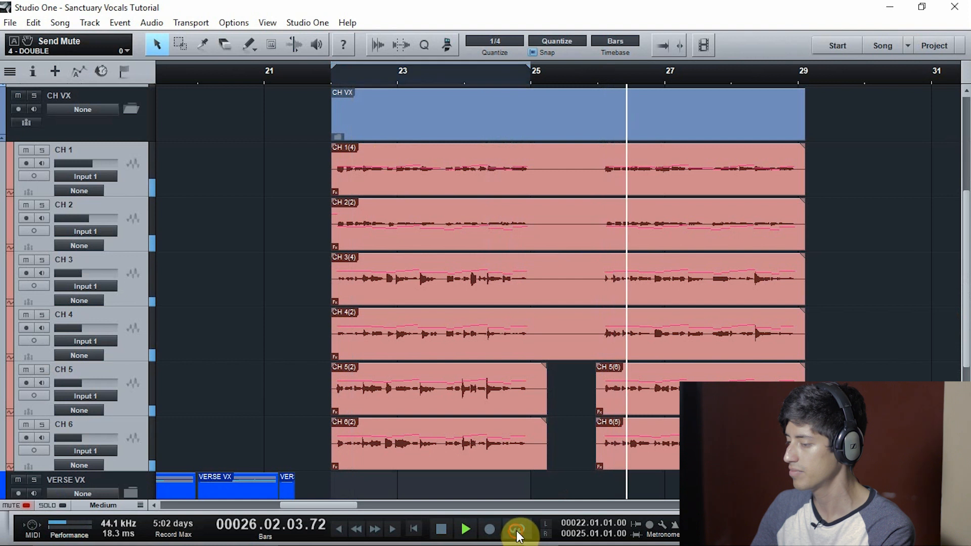
# Solo the CH VX folder to hear the end of the chorus, and stop playback with the mixer hidden
pyautogui.click(33, 95)
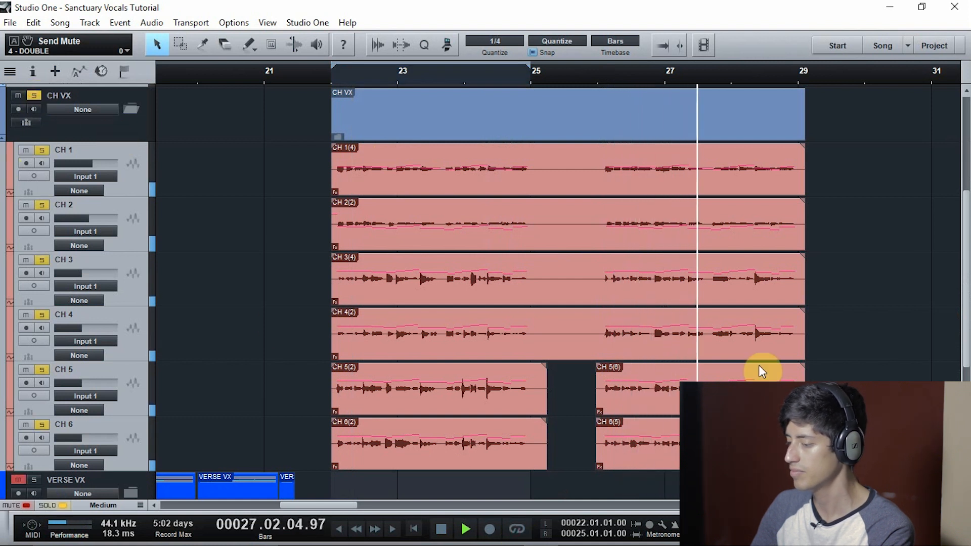
pyautogui.press('F3')
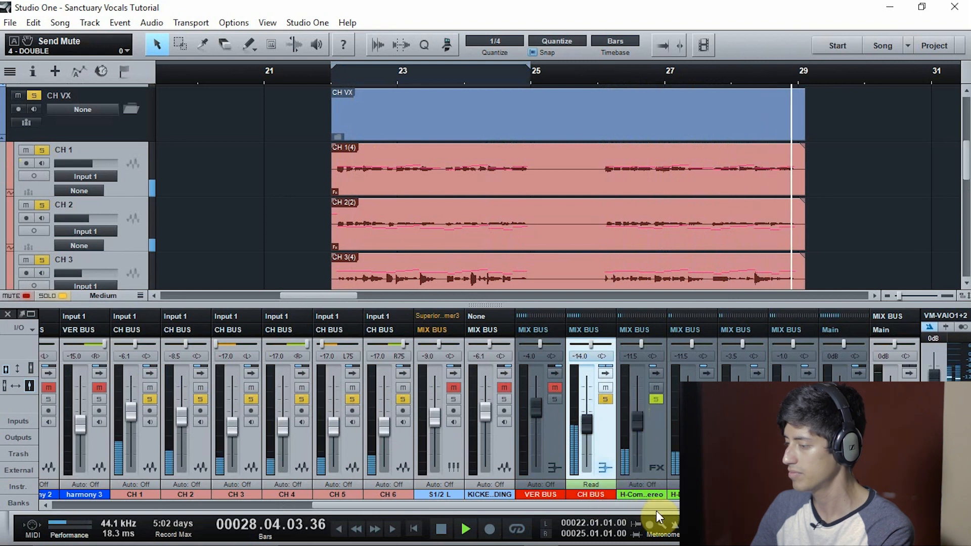
pyautogui.press('space')
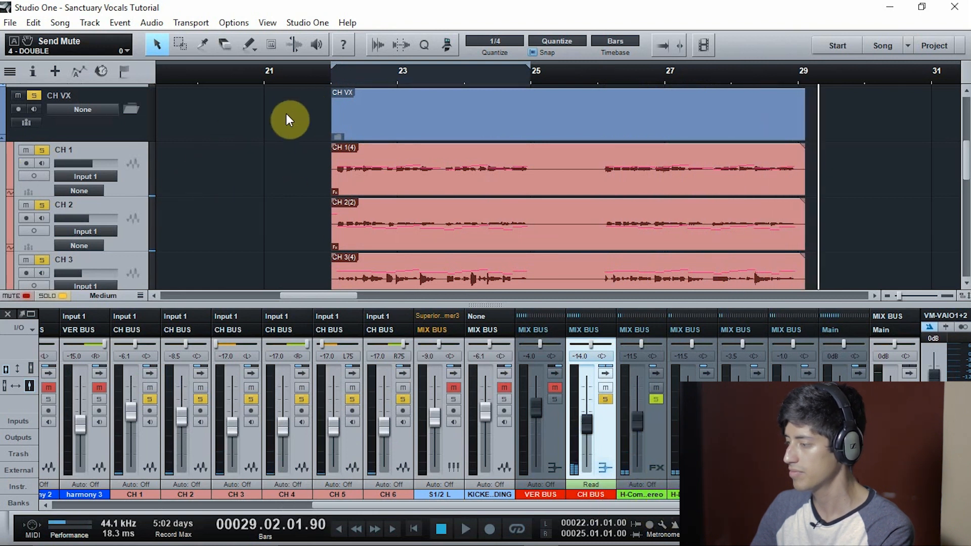
pyautogui.click(7, 314)
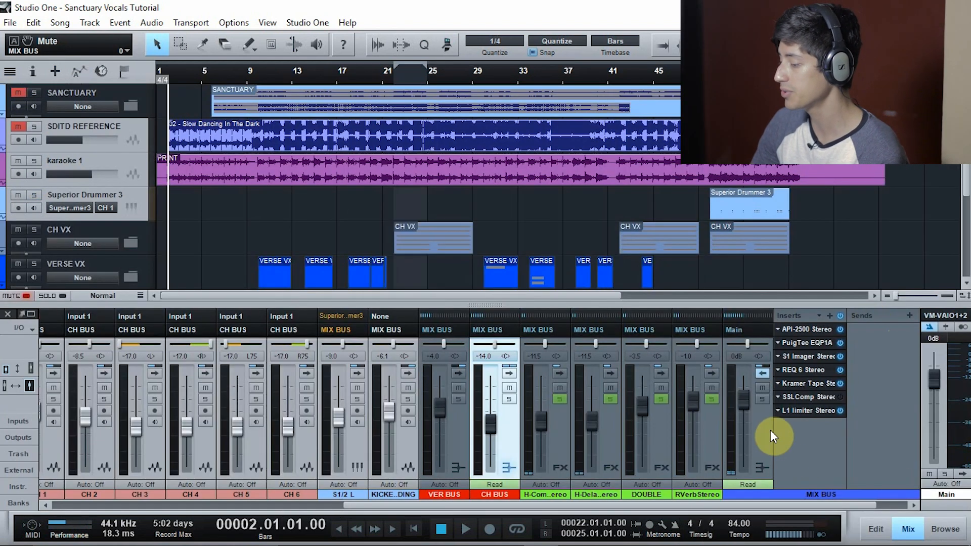
pyautogui.click(761, 400)
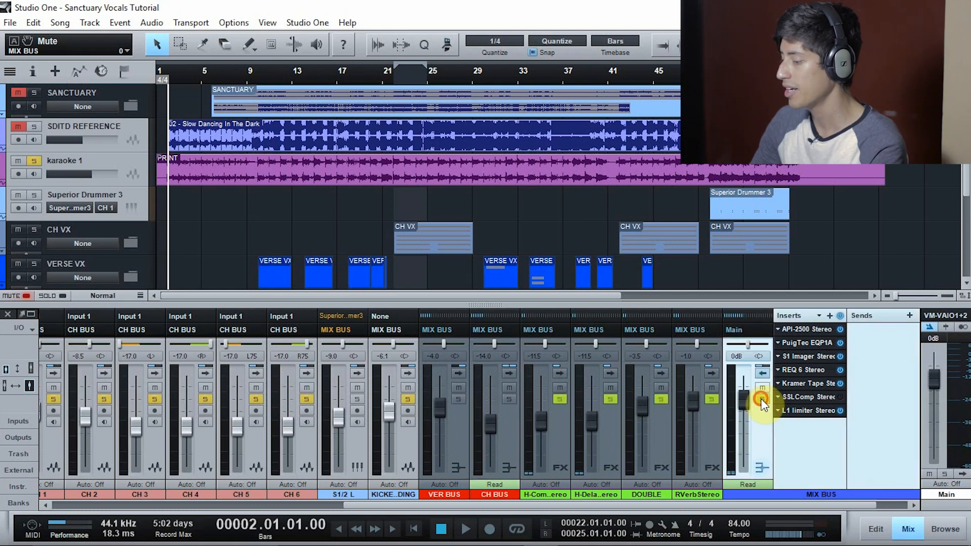
pyautogui.press('space')
pyautogui.click(762, 400)
pyautogui.press('space')
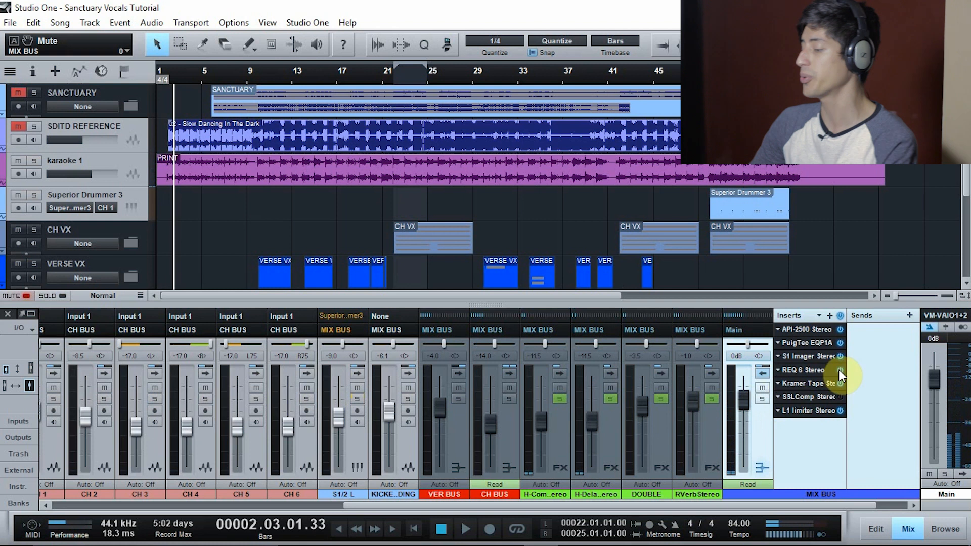
# Play the intro while bypassing and reactivating all MIX BUS inserts, and stop at bar 5
pyautogui.press('space')
pyautogui.click(840, 315)
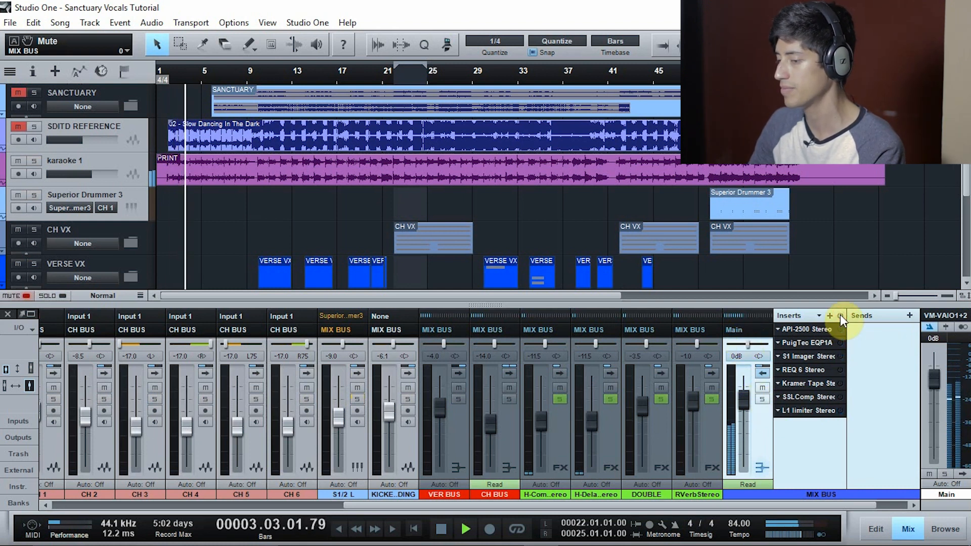
pyautogui.click(839, 315)
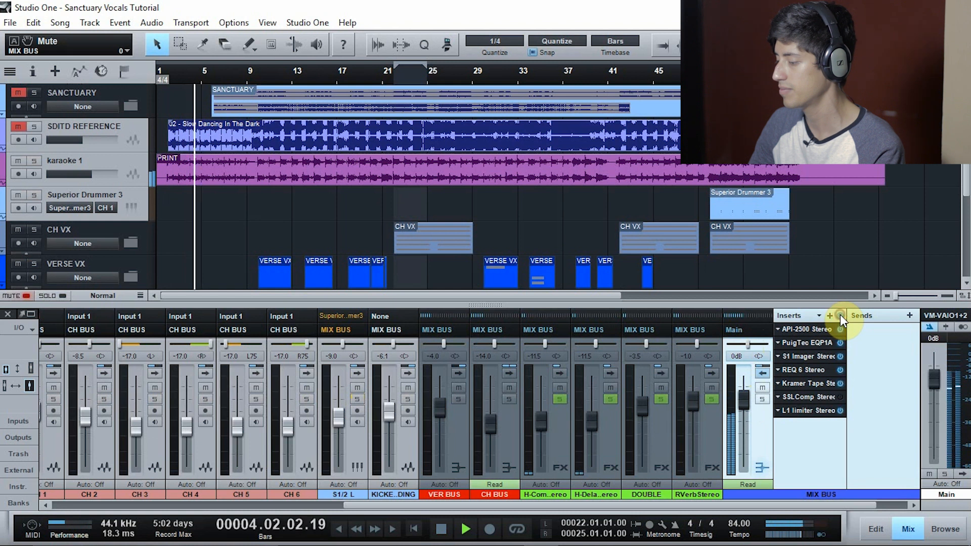
pyautogui.press('space')
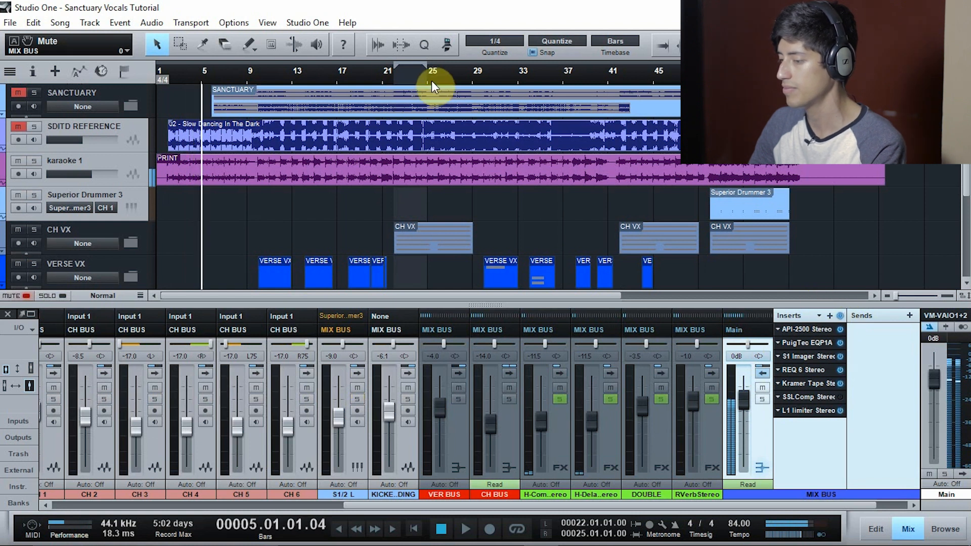
# Play the full mix from bar 22, comparing the chorus with the MIX BUS inserts bypassed and active, and stop playback
pyautogui.click(392, 77)
pyautogui.press('space')
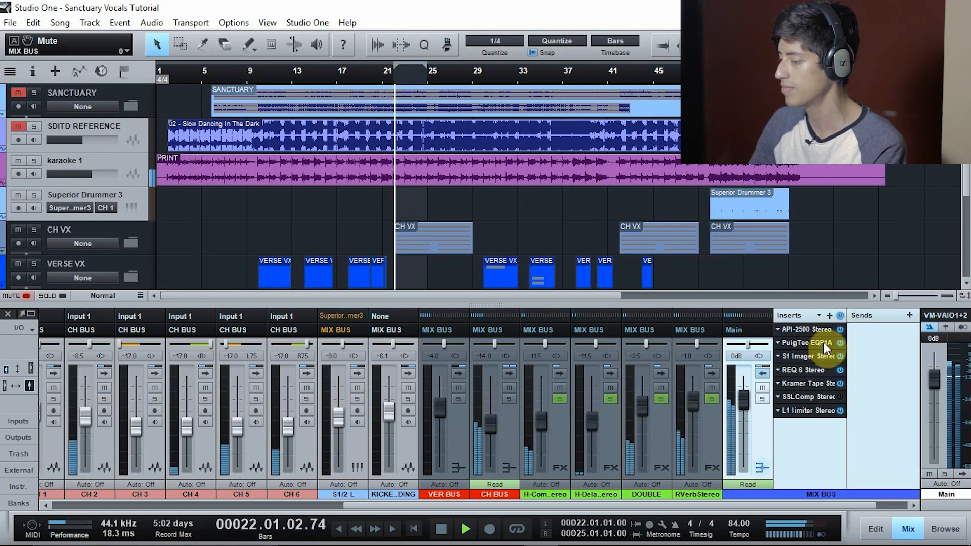
pyautogui.click(840, 315)
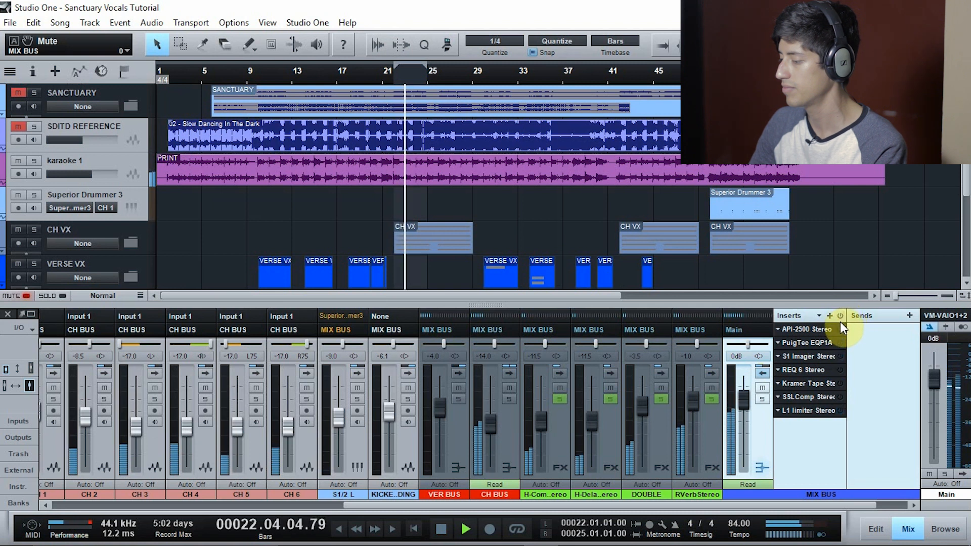
pyautogui.click(840, 315)
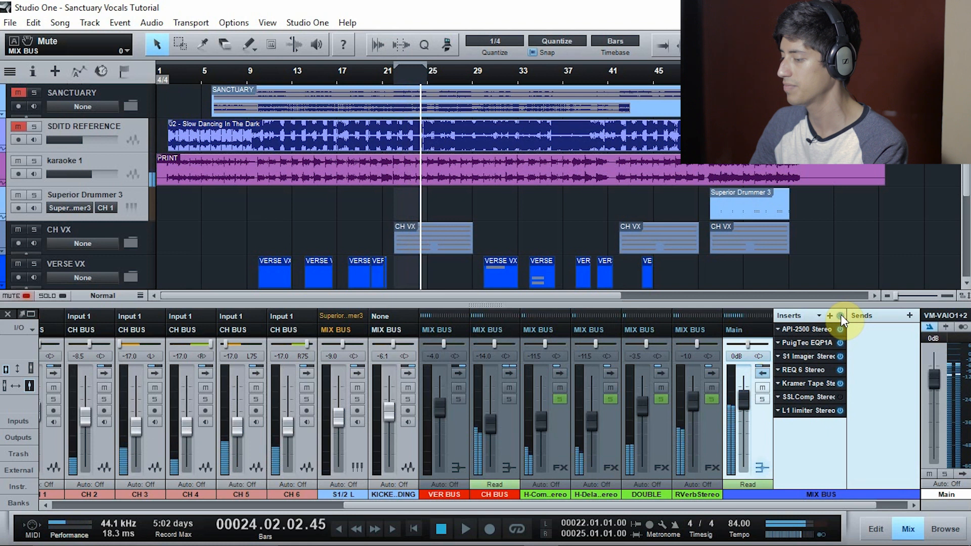
pyautogui.press('space')
# Review the settings of each MIX BUS insert in chain order, from the API-2500 compressor through the L1 limiter
pyautogui.click(821, 329)
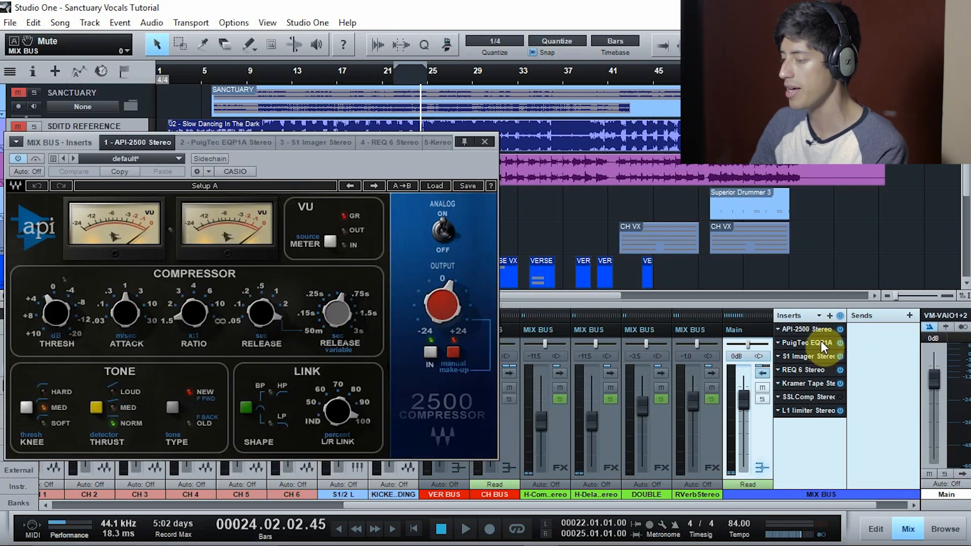
pyautogui.click(821, 341)
pyautogui.click(821, 356)
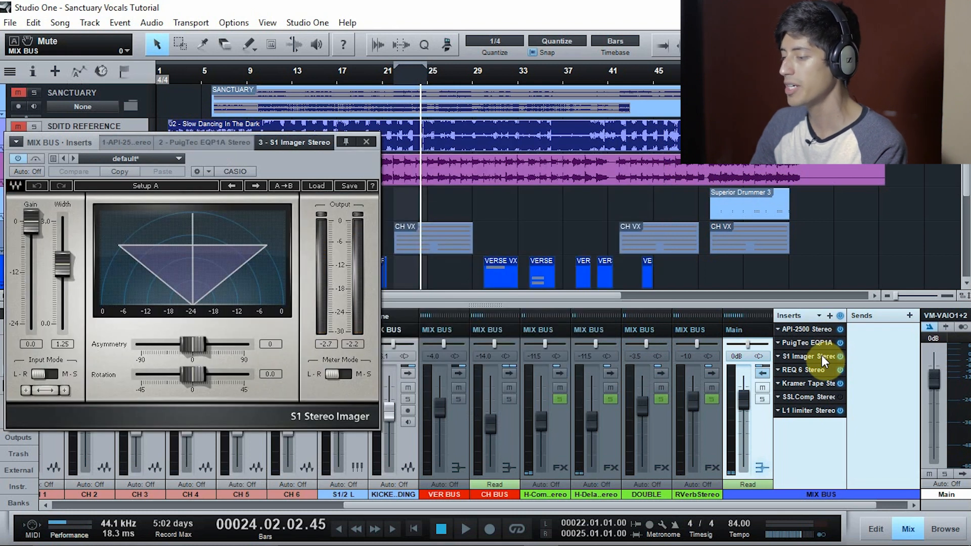
pyautogui.click(822, 368)
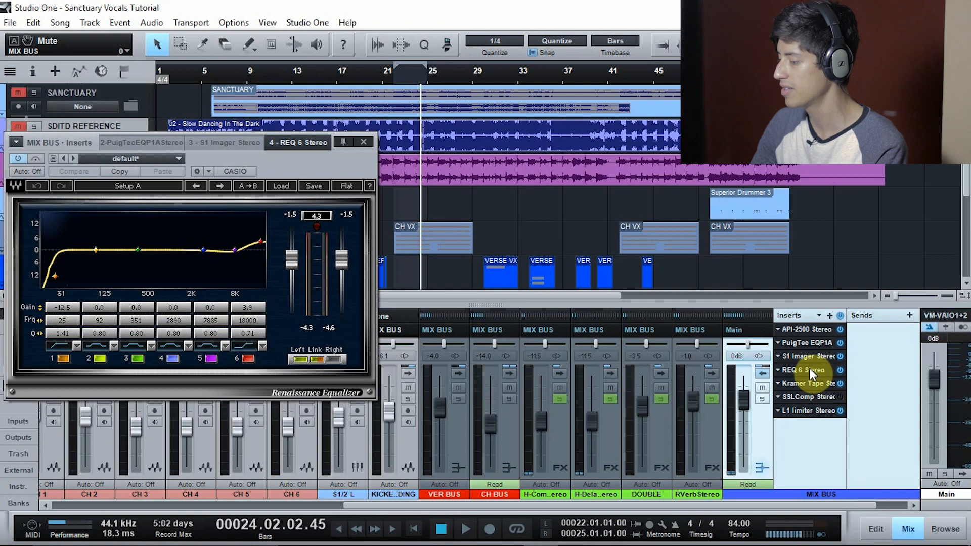
pyautogui.click(812, 384)
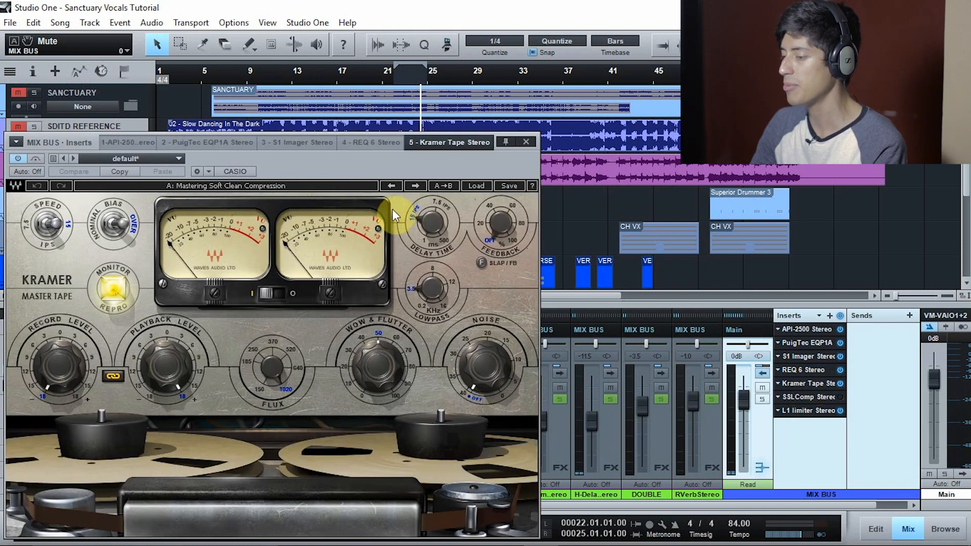
pyautogui.click(818, 392)
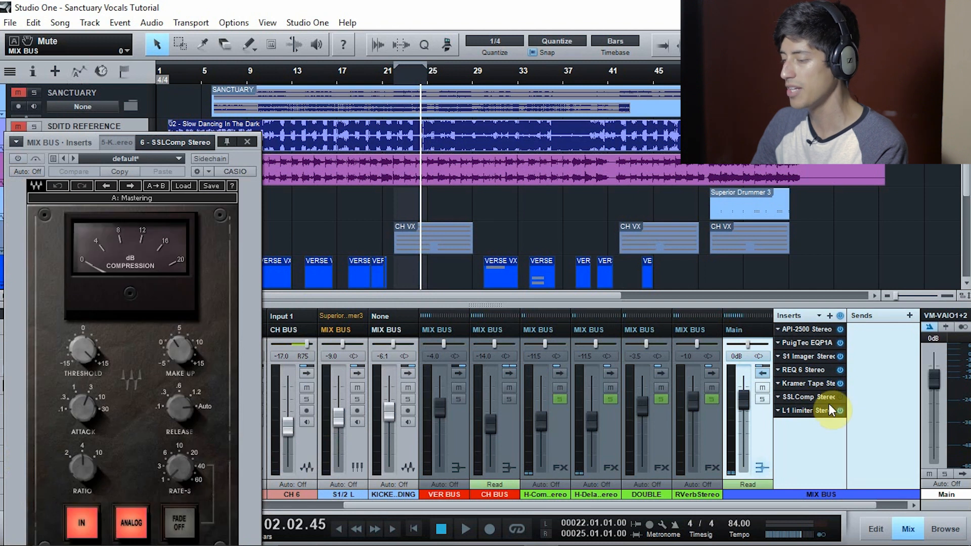
pyautogui.click(819, 411)
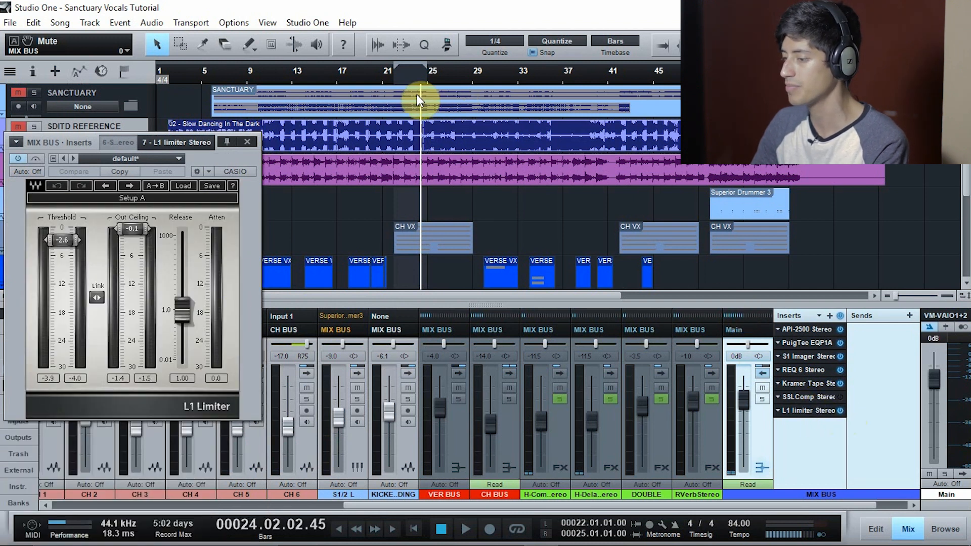
# Set the loop range from 21.04.01 to 29.02.01 and play the chorus with all MIX BUS inserts bypassed
pyautogui.moveTo(392, 72); pyautogui.dragTo(475, 80)
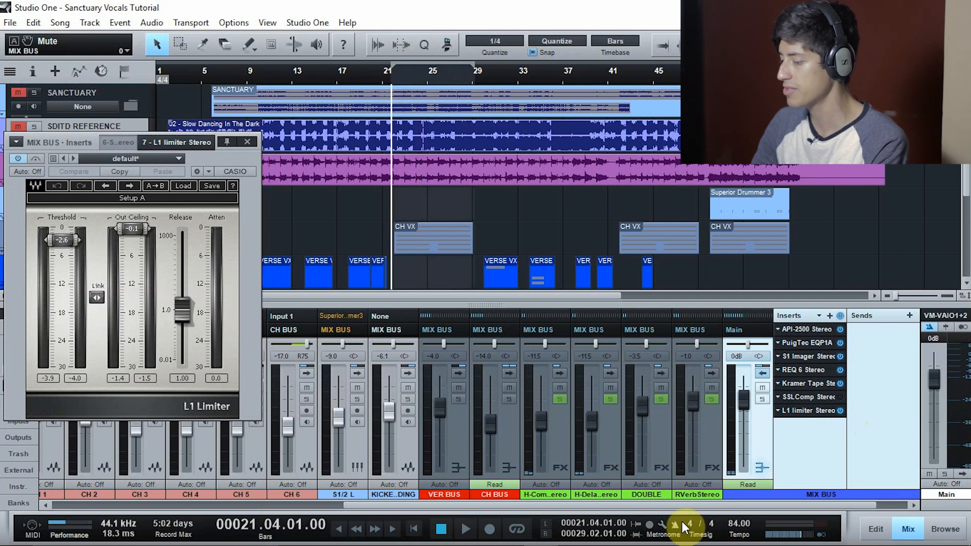
pyautogui.press('space')
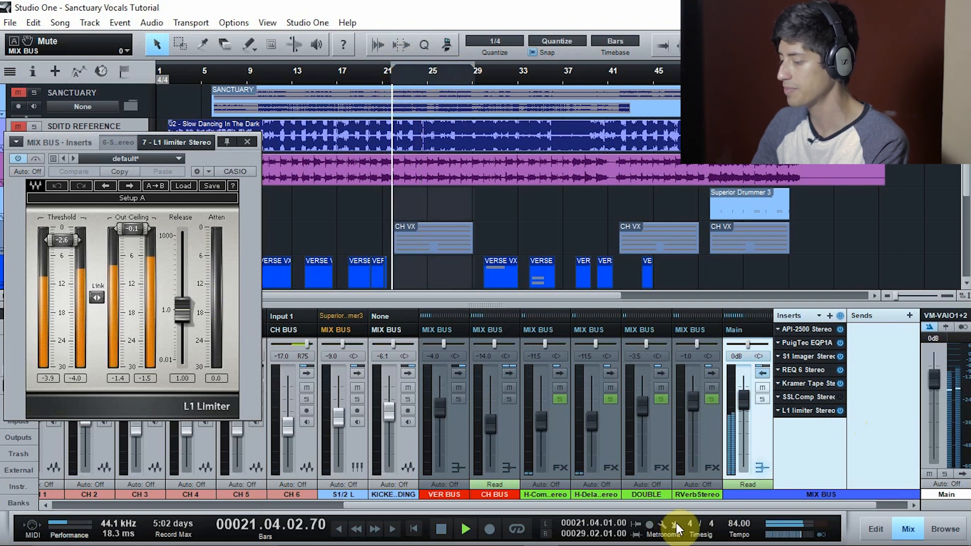
pyautogui.click(839, 317)
# Reactivate the API-2500, PuigTec EQP1A, S1 Imager, REQ 6, Kramer Tape and L1 limiter one by one during playback, viewing each plug-in
pyautogui.click(824, 329)
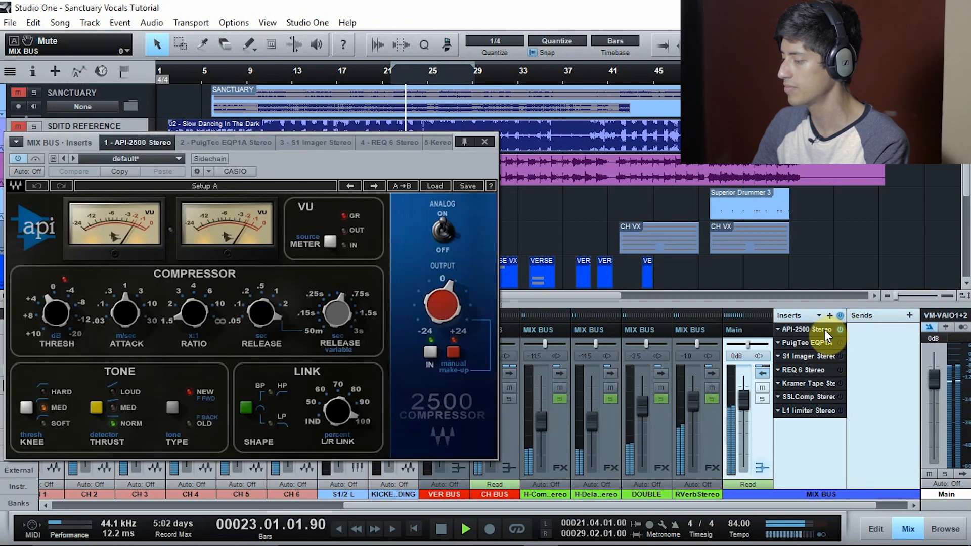
pyautogui.click(827, 341)
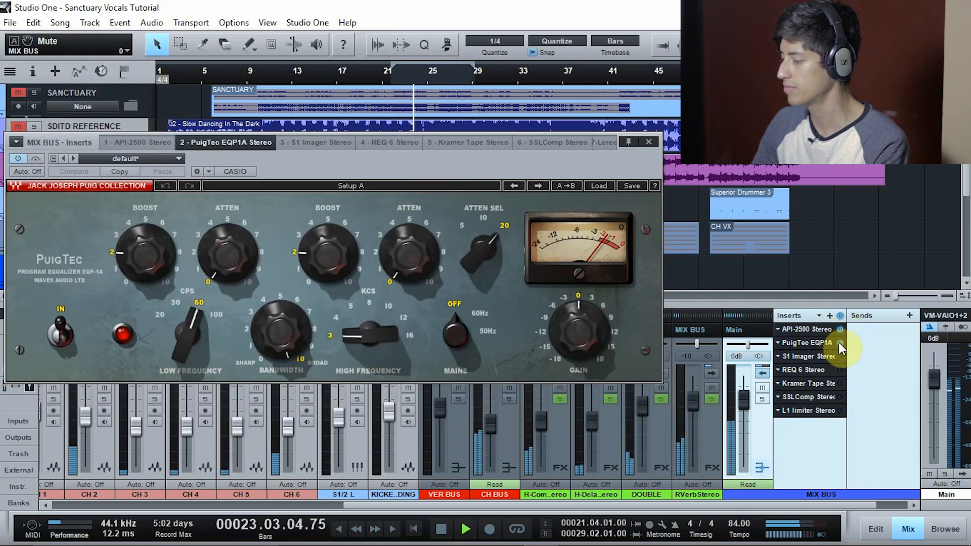
pyautogui.click(823, 354)
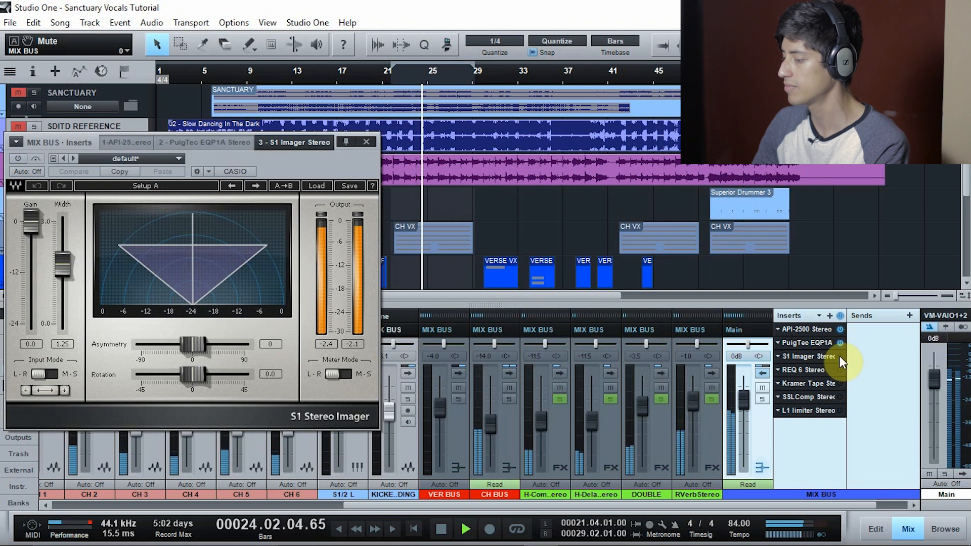
pyautogui.click(828, 369)
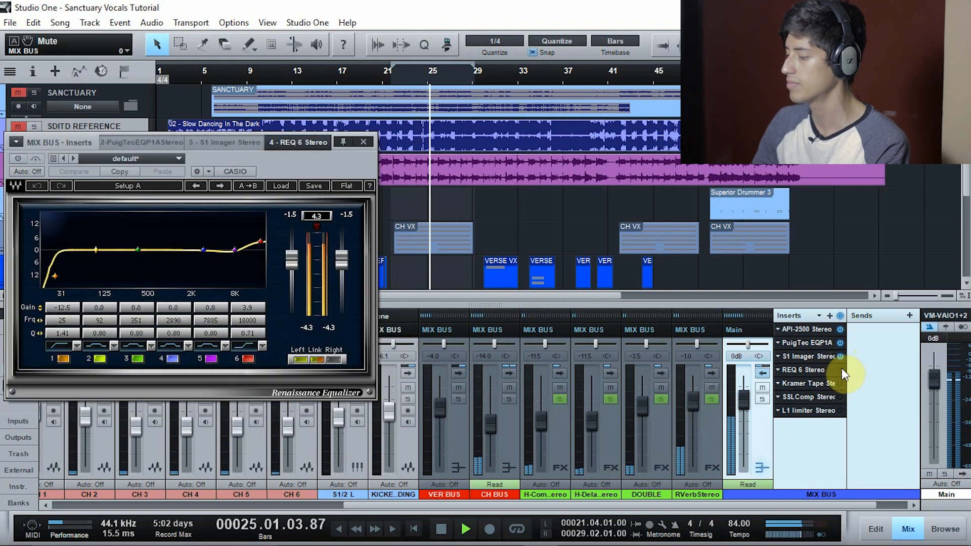
pyautogui.click(816, 384)
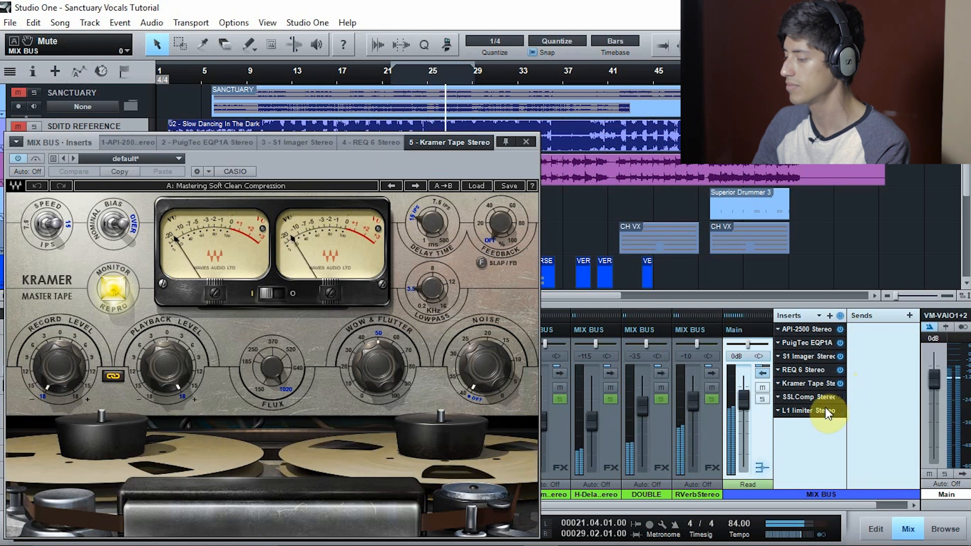
pyautogui.click(826, 411)
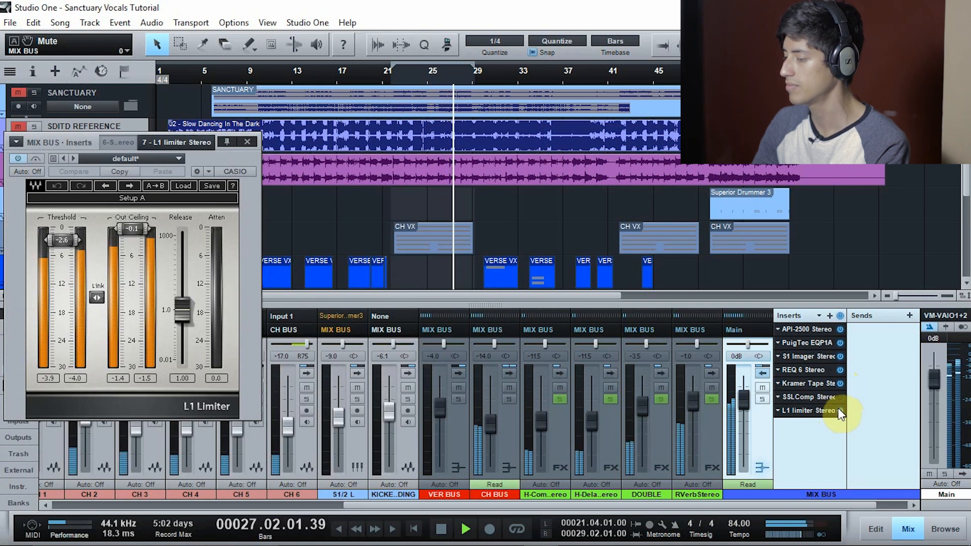
# Compare the mix with all MIX BUS inserts bypassed and active, and stop playback with the Main channel selected
pyautogui.click(841, 316)
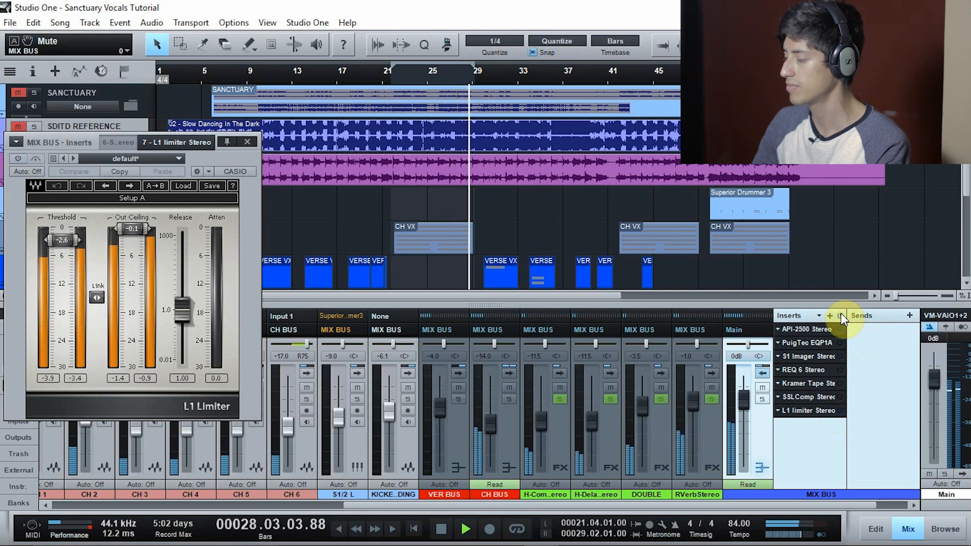
pyautogui.click(840, 316)
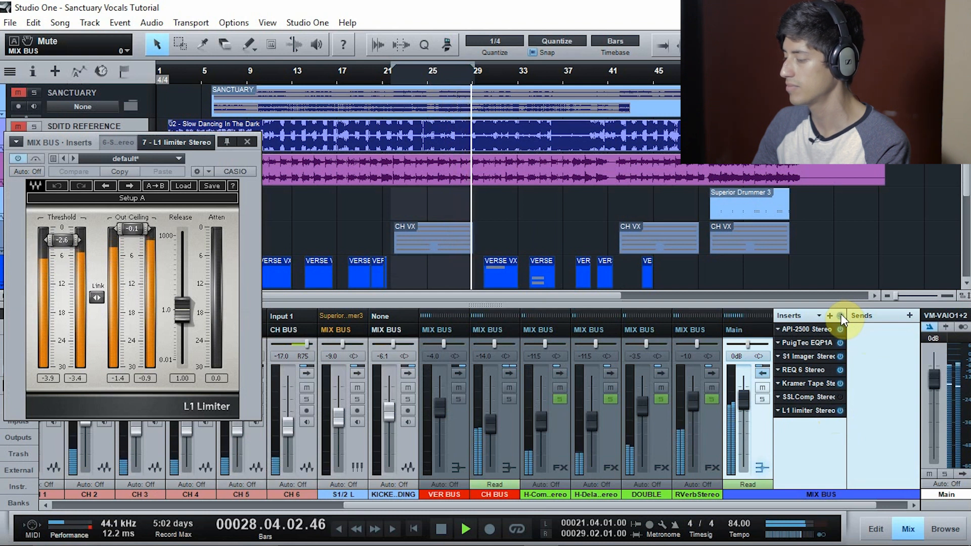
pyautogui.click(923, 351)
pyautogui.press('space')
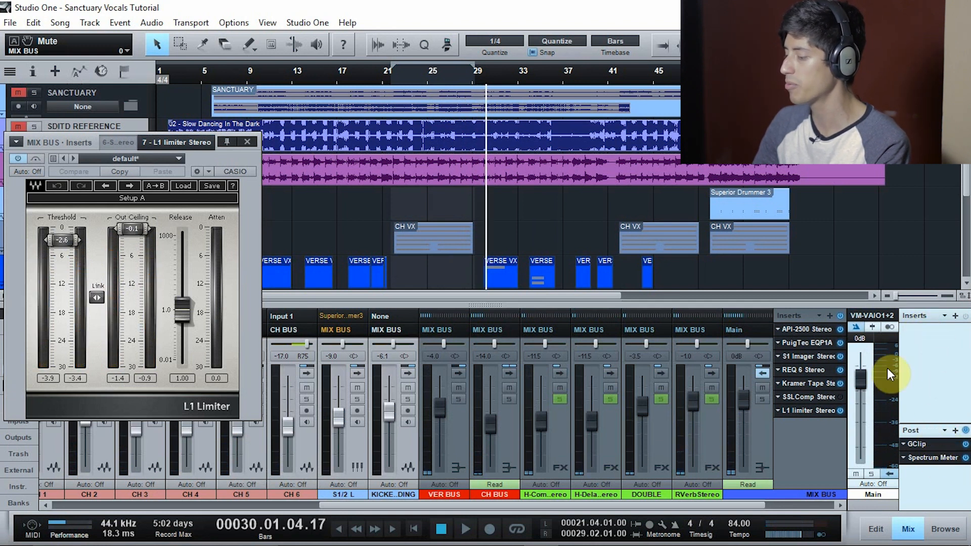
# Review the Main channel's post-fader GClip and Spectrum Meter plug-ins, and close the plug-in window
pyautogui.click(928, 444)
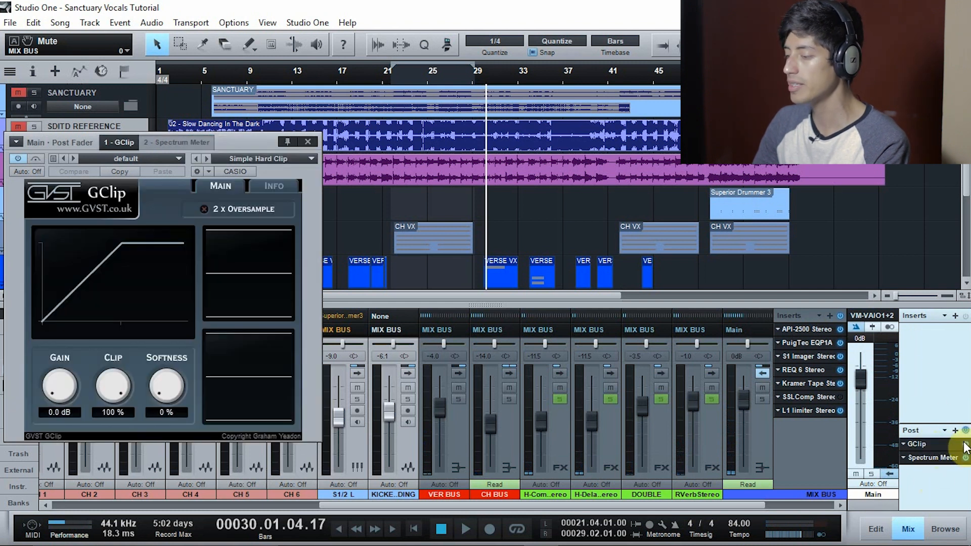
pyautogui.click(944, 458)
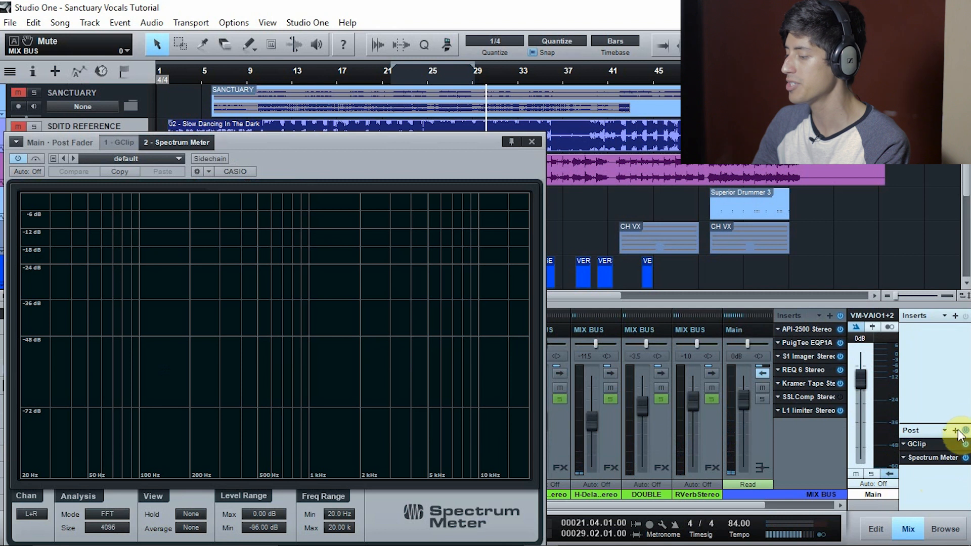
pyautogui.click(942, 445)
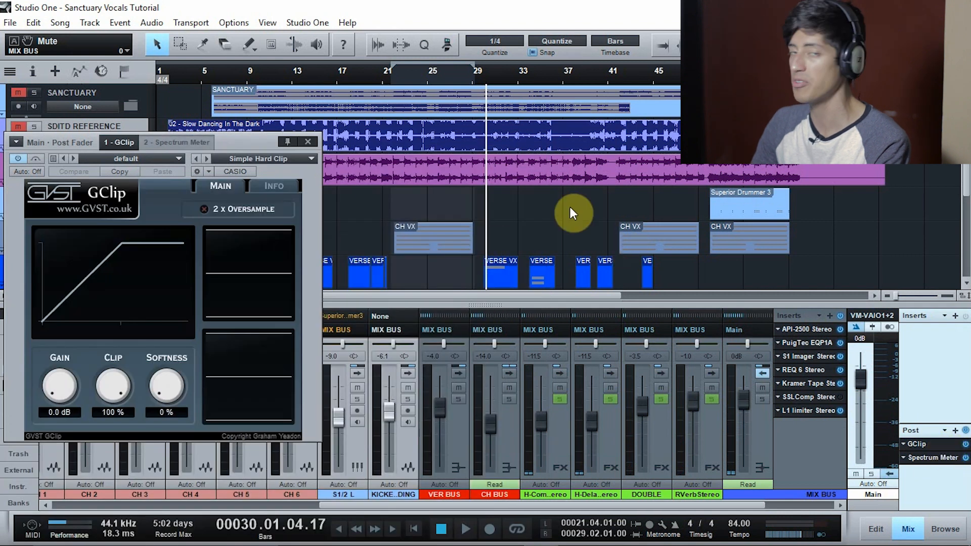
pyautogui.click(936, 444)
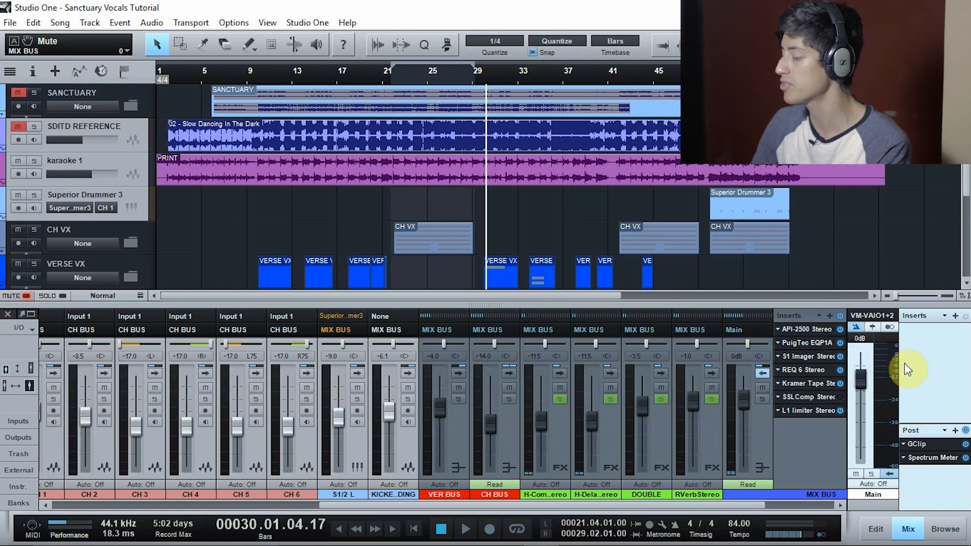
# Play the chorus from about bar 22 with GClip open, comparing the MIX BUS inserts bypassed and active
pyautogui.click(391, 87)
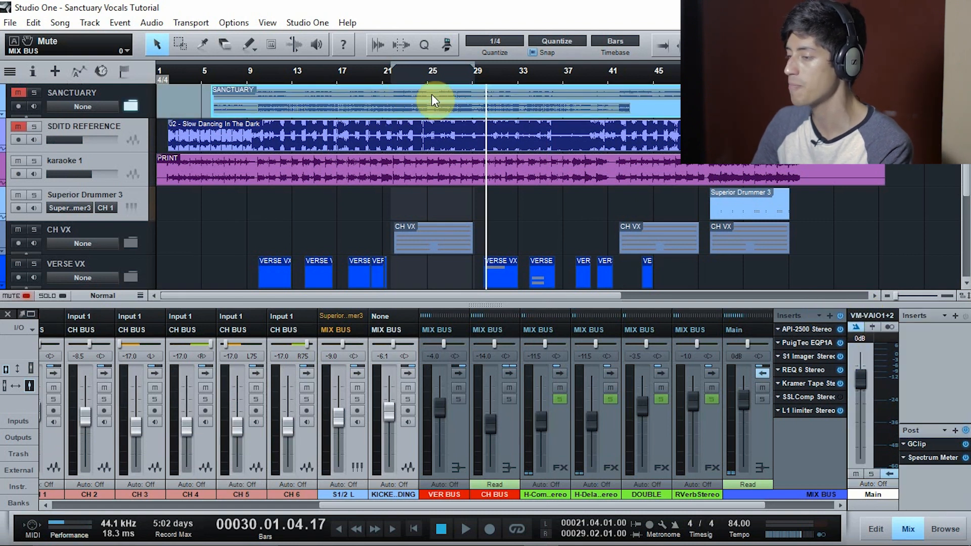
pyautogui.click(388, 78)
pyautogui.press('space')
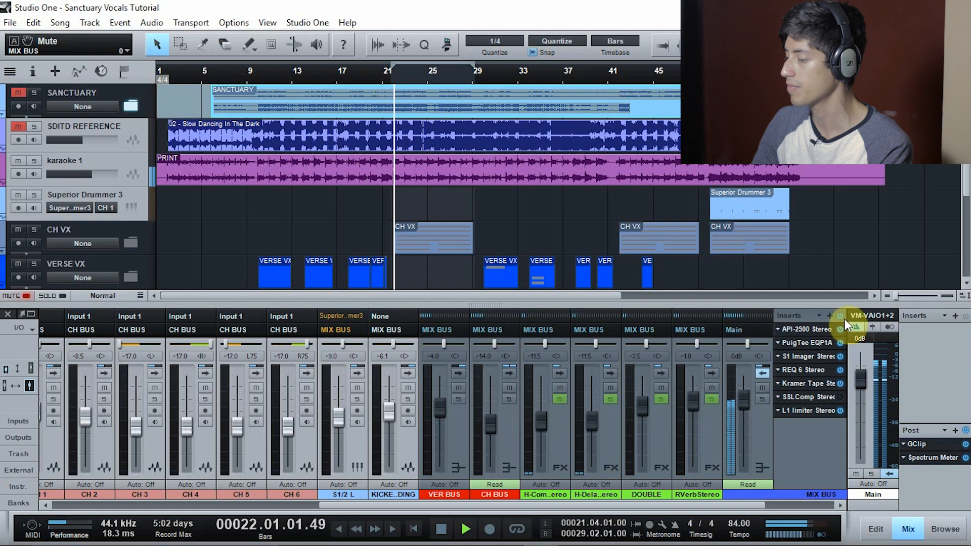
pyautogui.click(923, 443)
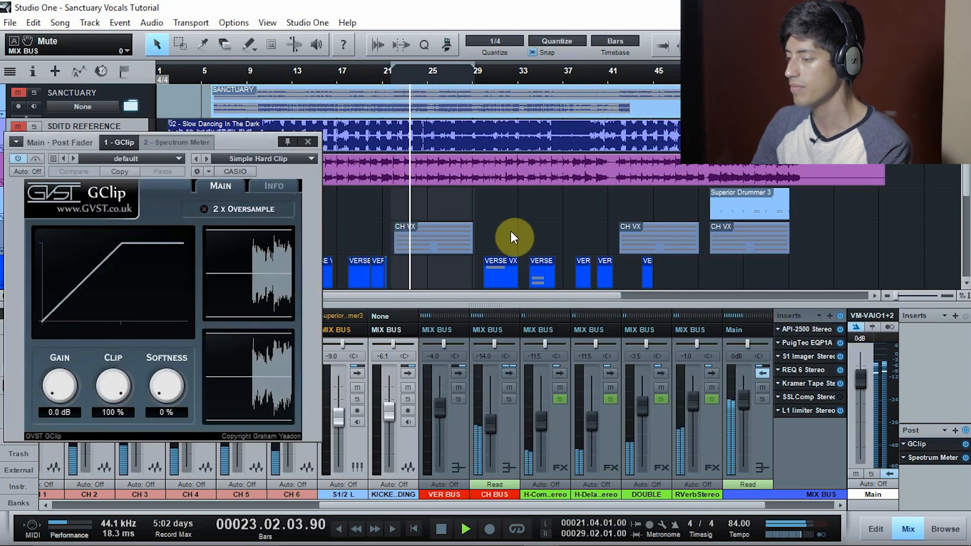
pyautogui.click(840, 316)
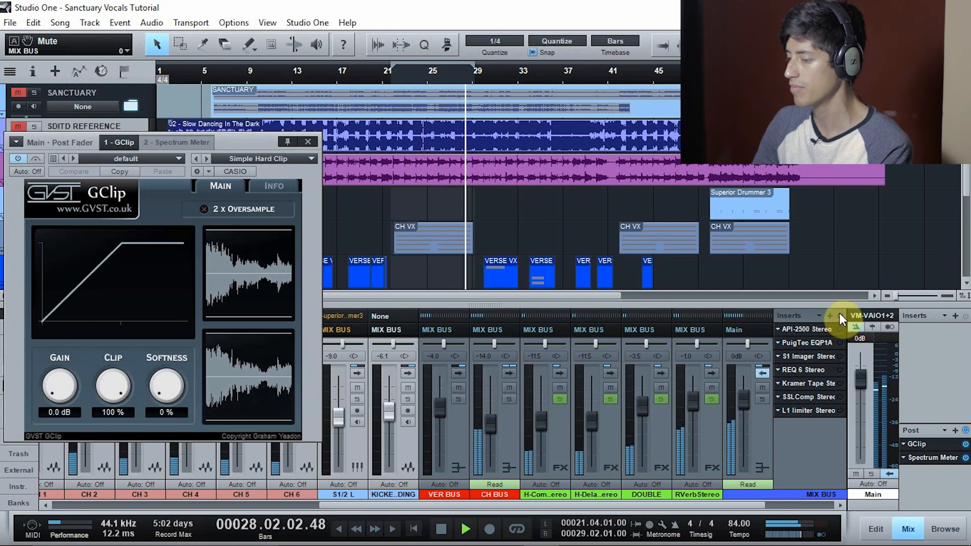
pyautogui.click(839, 314)
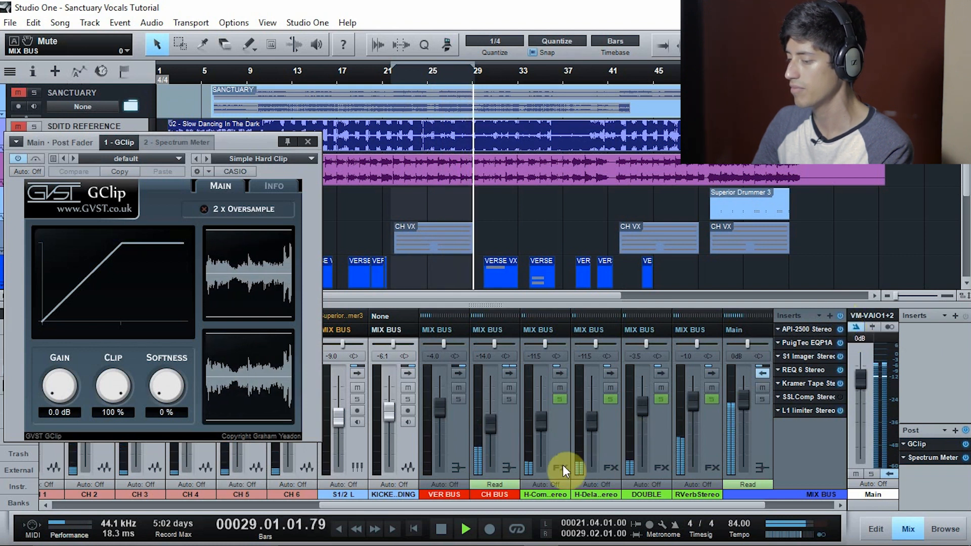
# Turn looping on and replay the chorus from about bar 22 with all MIX BUS inserts bypassed
pyautogui.click(526, 524)
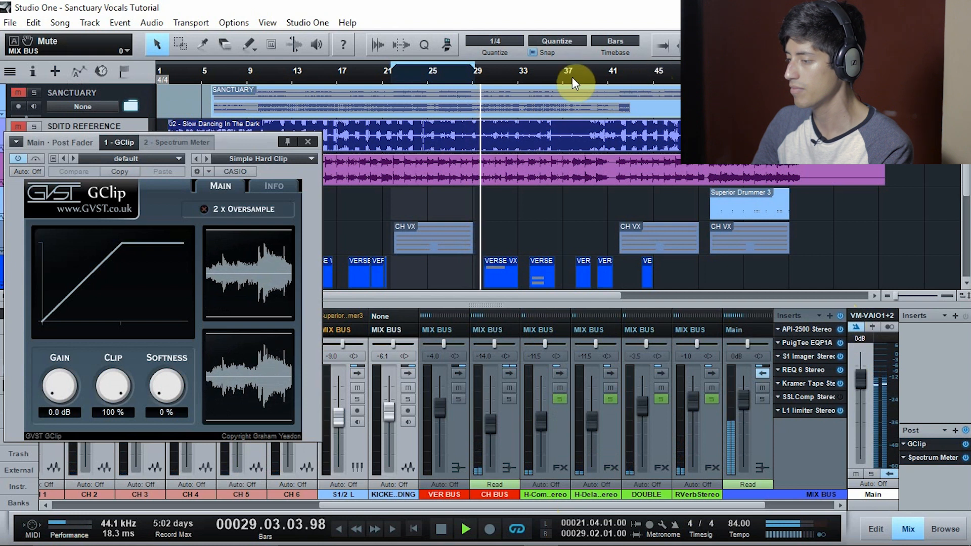
pyautogui.click(393, 81)
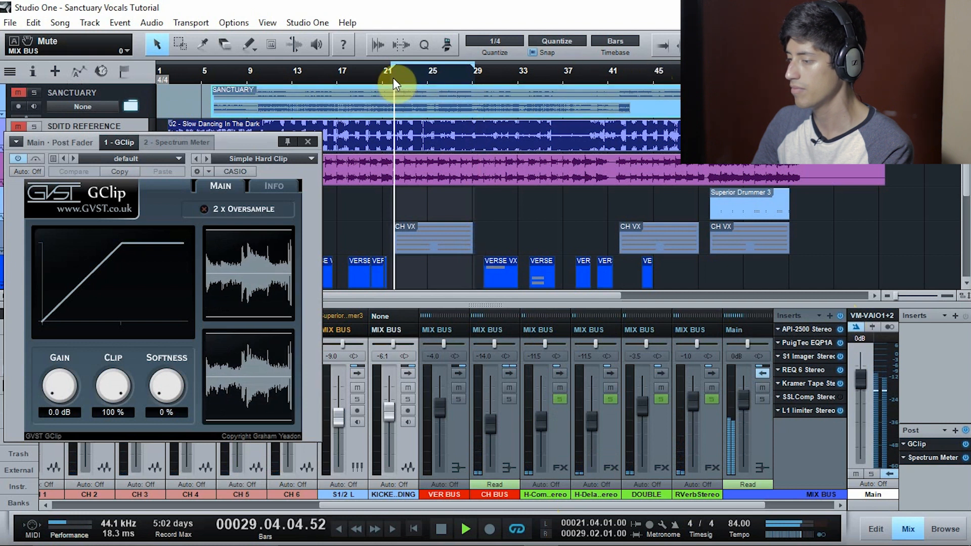
pyautogui.click(840, 316)
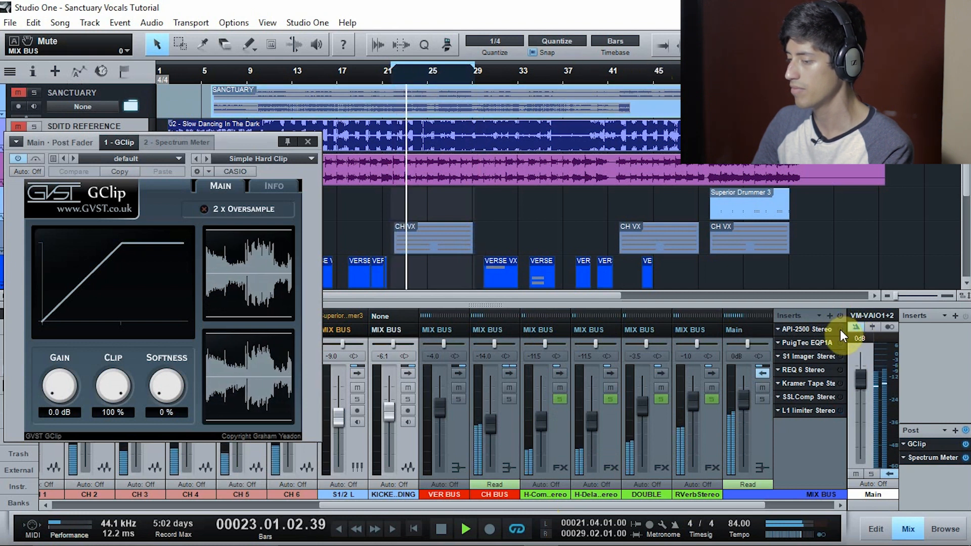
# Reactivate the MIX BUS inserts in sequence during looped playback, leaving SSLComp off, and open the L1 limiter
pyautogui.click(839, 329)
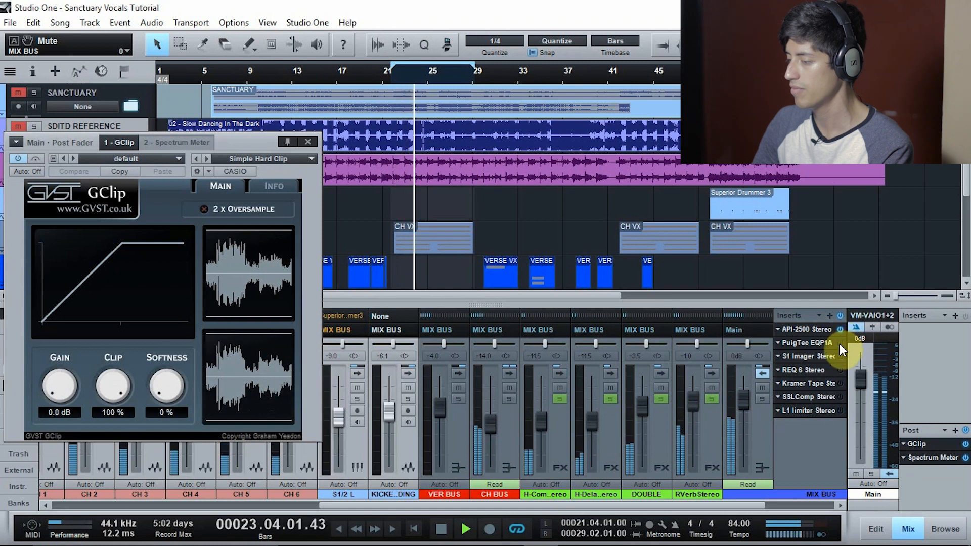
pyautogui.click(840, 343)
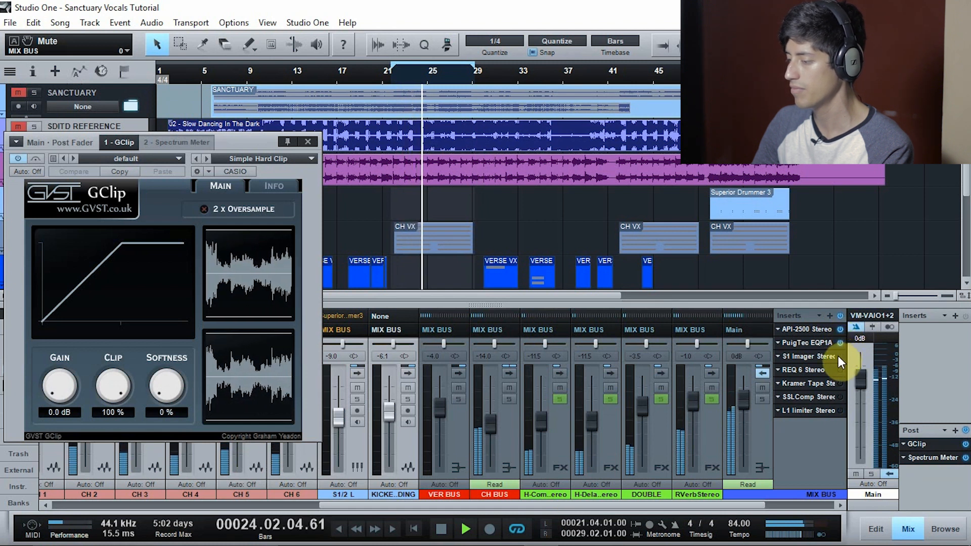
pyautogui.click(839, 356)
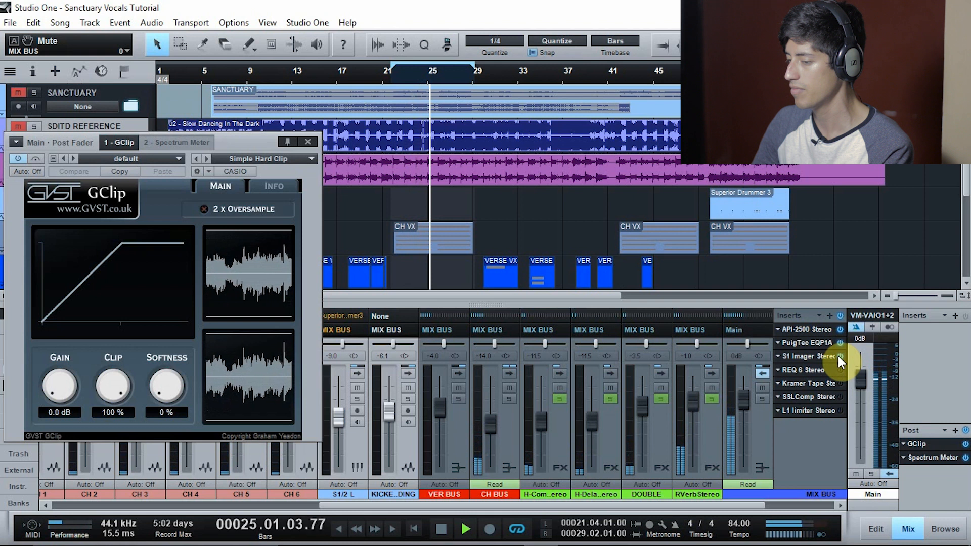
pyautogui.click(840, 369)
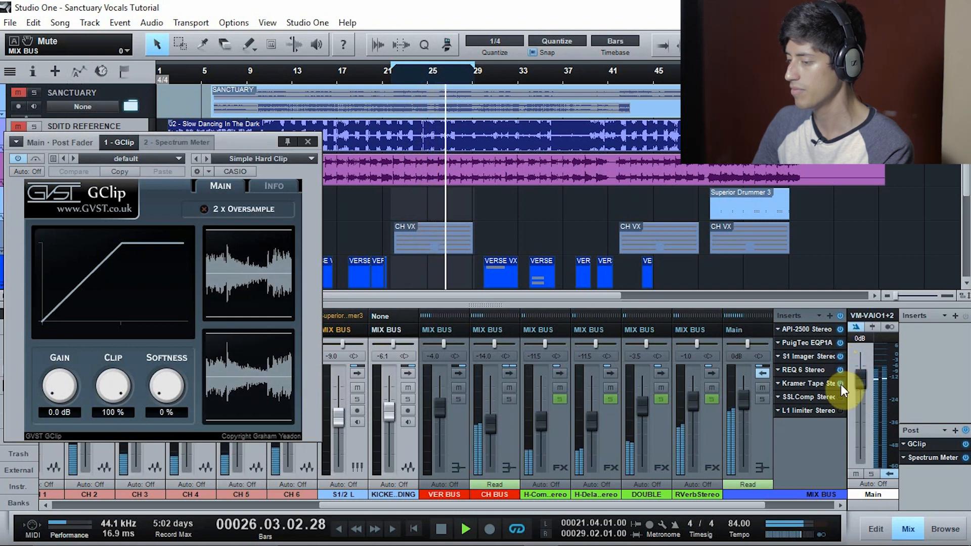
pyautogui.click(841, 388)
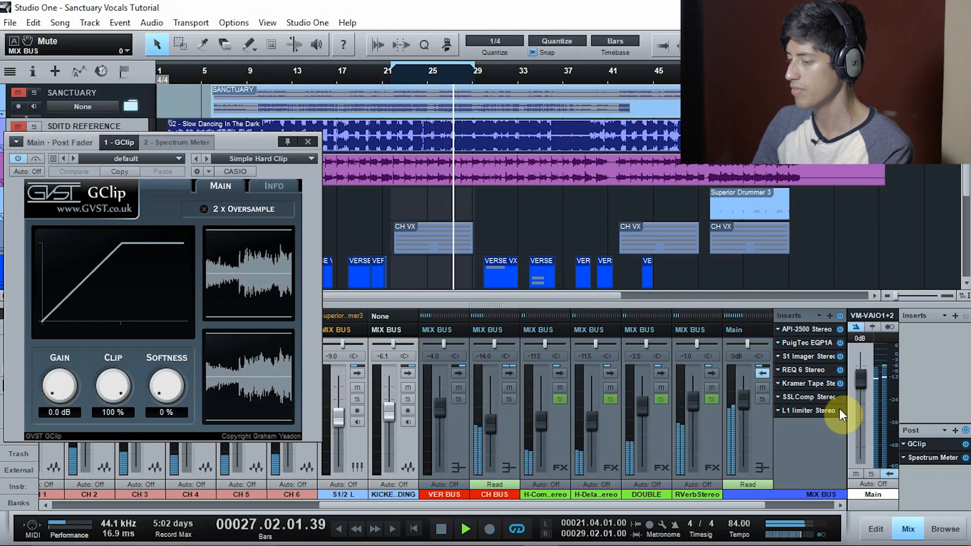
pyautogui.click(819, 410)
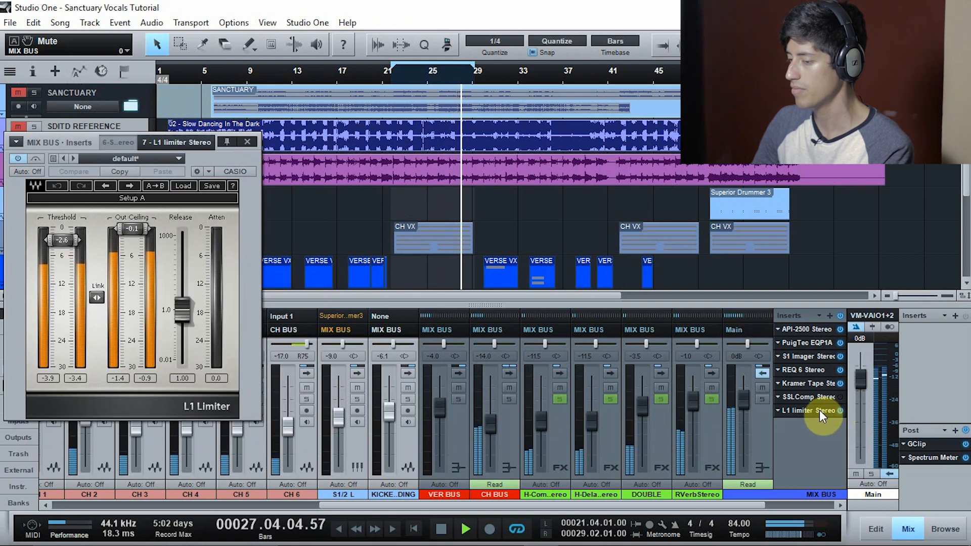
# Play the song from about bar 6 with the Main Spectrum Meter open, comparing all MIX BUS inserts bypassed and active
pyautogui.click(934, 458)
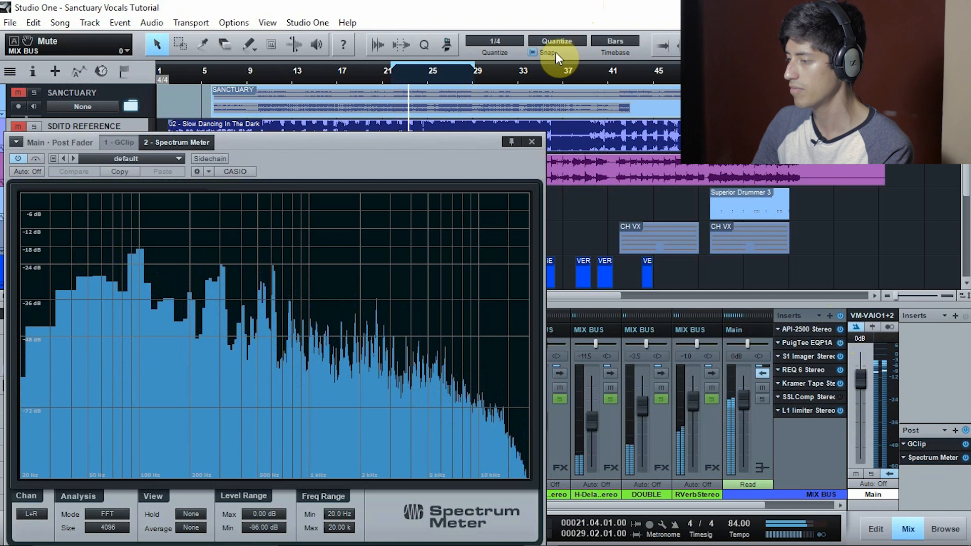
pyautogui.click(214, 71)
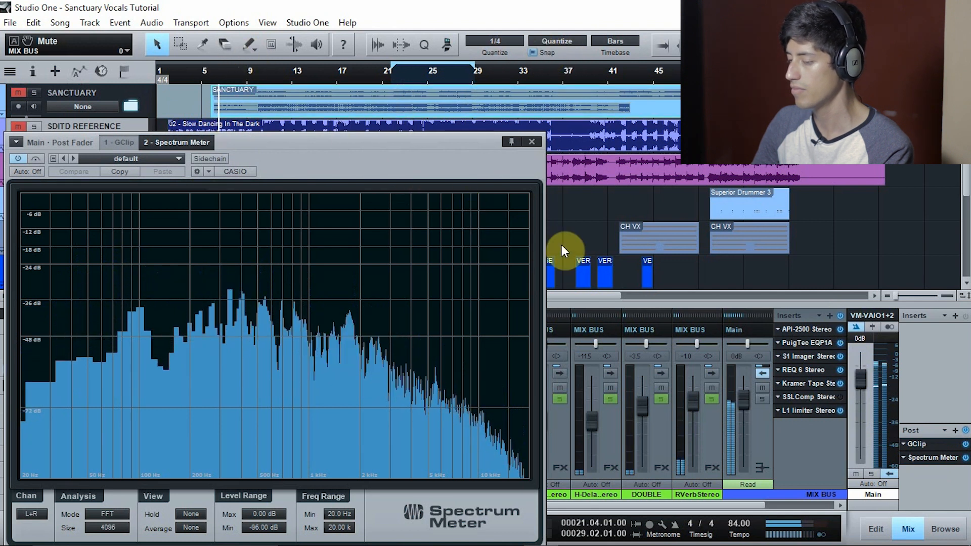
pyautogui.click(839, 315)
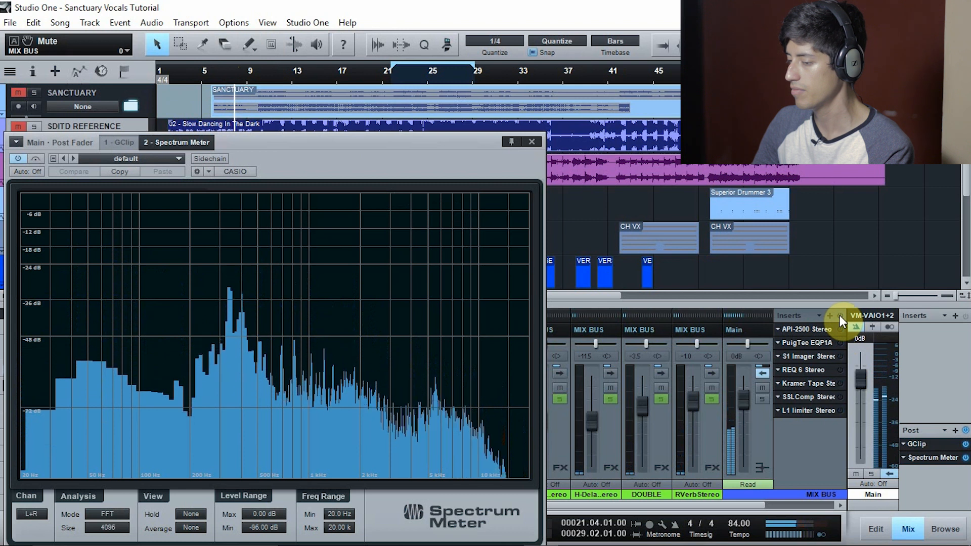
pyautogui.click(840, 314)
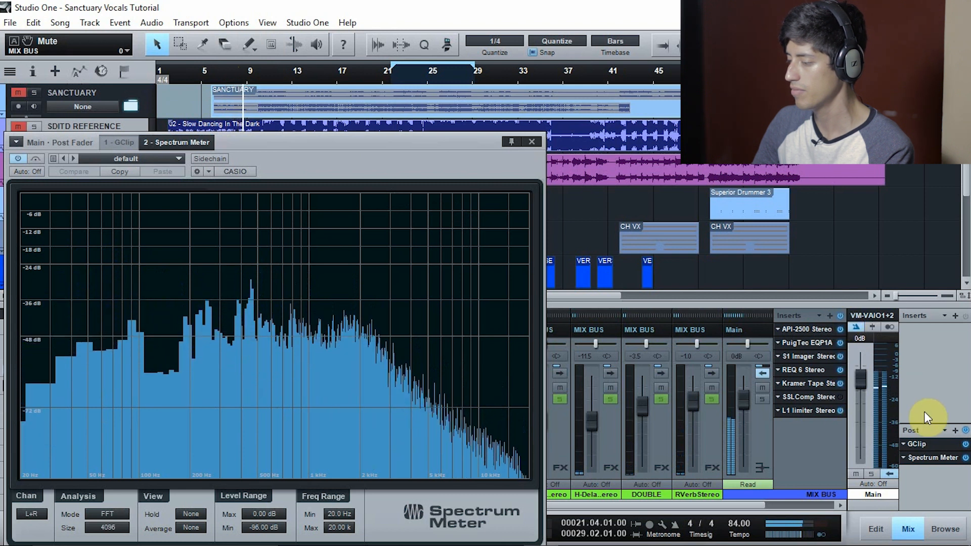
# Examine the Main output in GClip and Spectrum Meter during verse playback, then close the plug-in window and stop playback
pyautogui.click(933, 445)
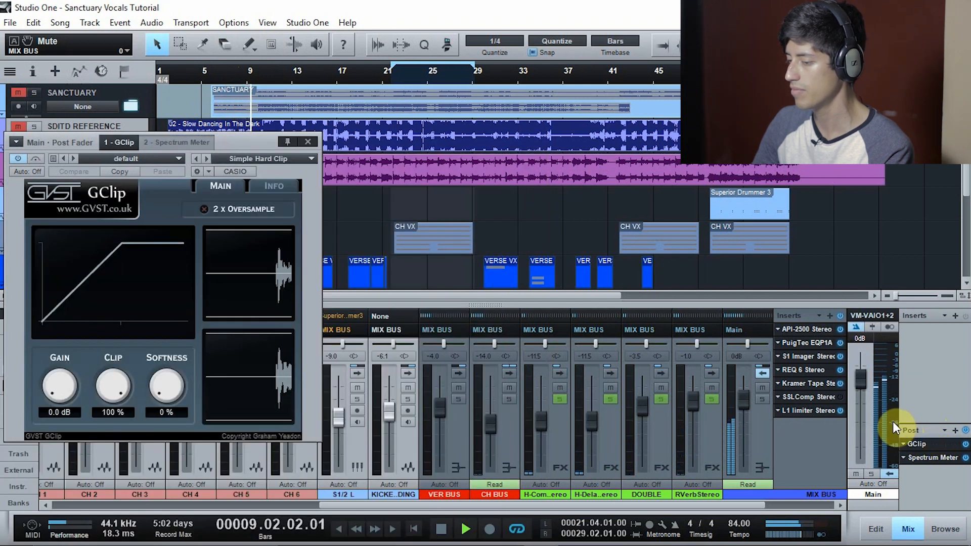
pyautogui.moveTo(892, 420)
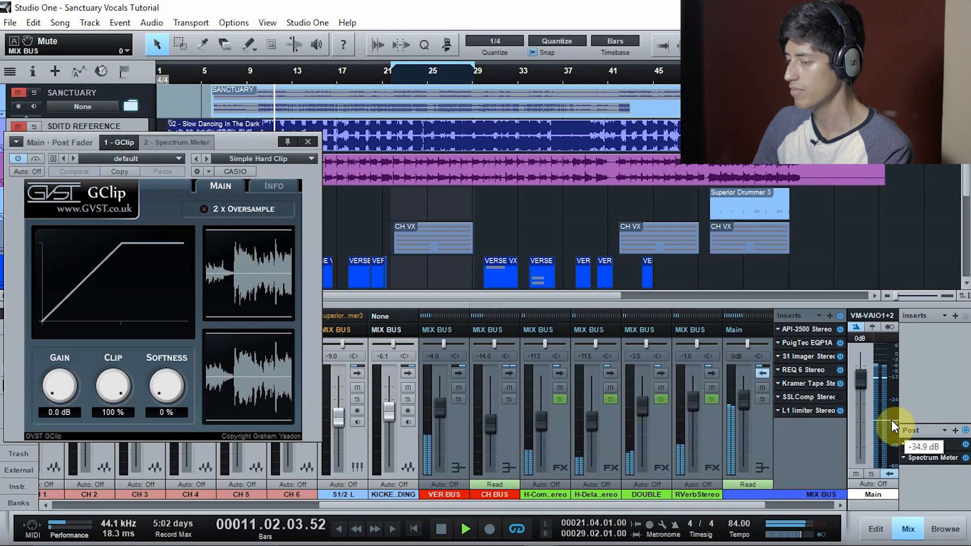
pyautogui.click(933, 457)
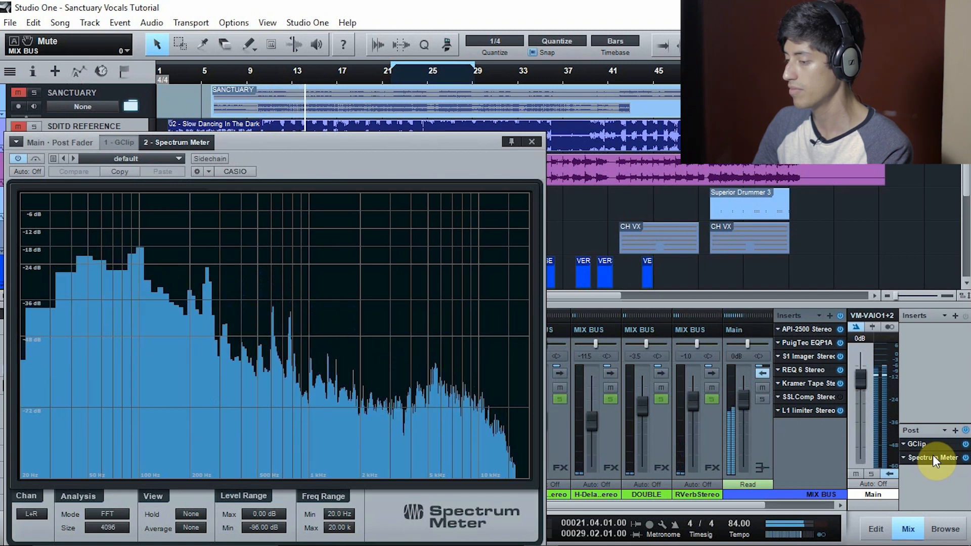
pyautogui.click(917, 444)
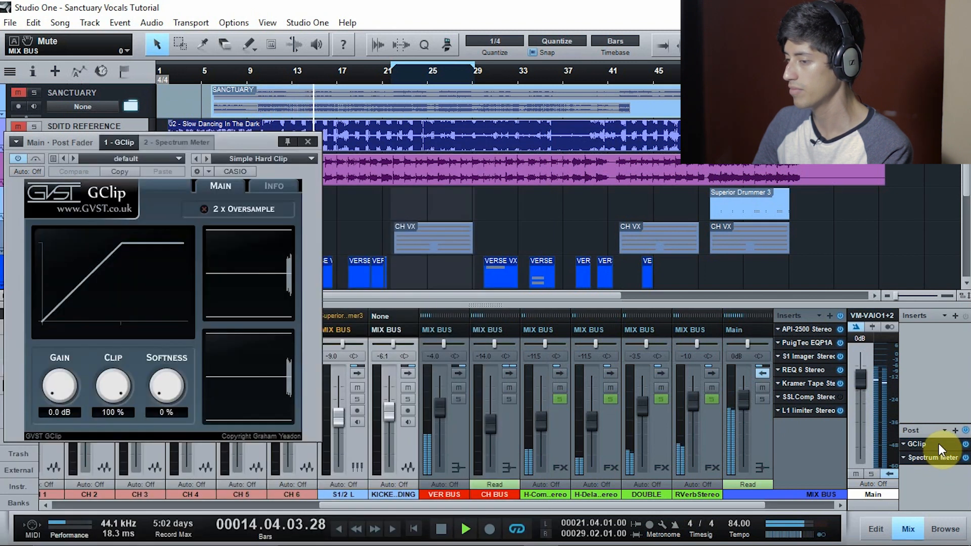
pyautogui.click(307, 142)
pyautogui.press('space')
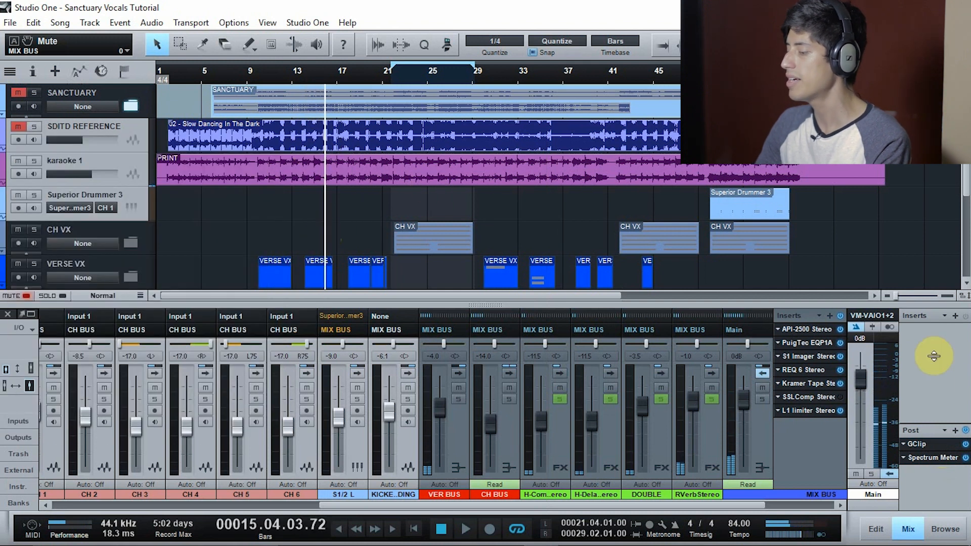